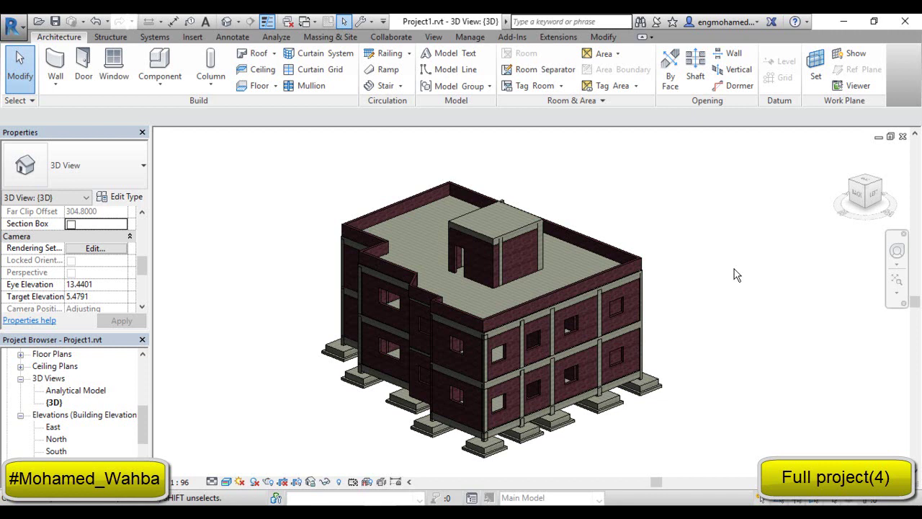
- Start a new Schedule/Quantities schedule for the building model
scroll(522, 301, up, 2)
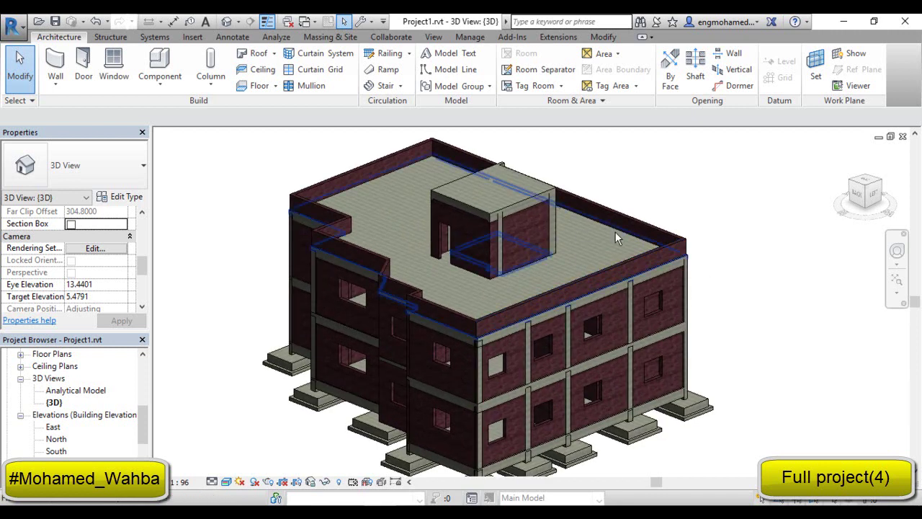
scroll(611, 232, down, 1)
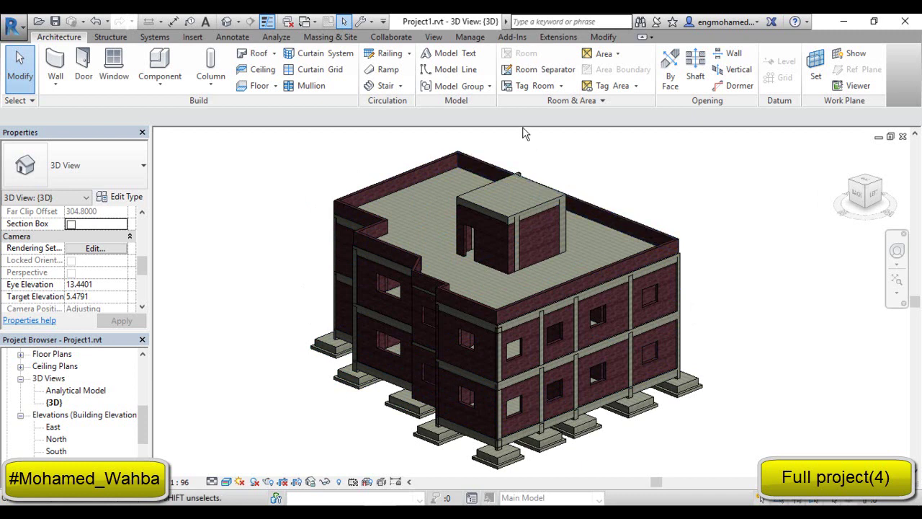
click(435, 37)
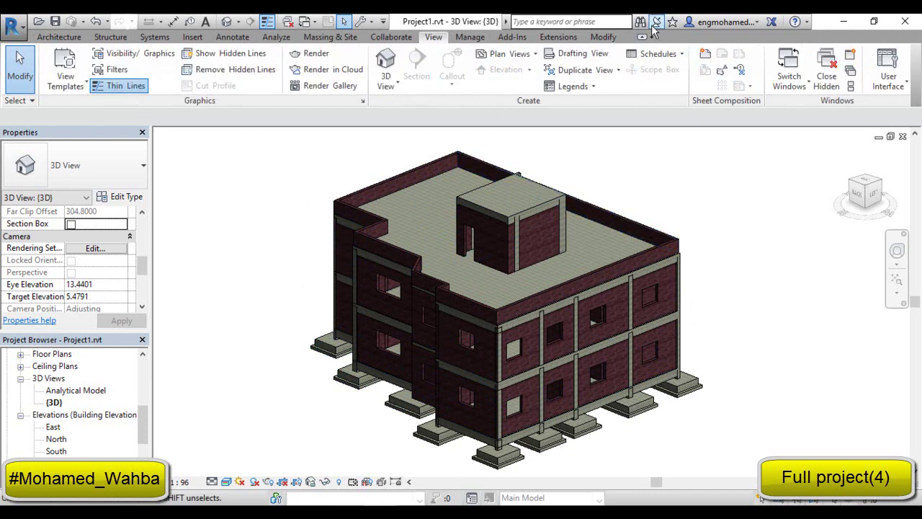
click(663, 57)
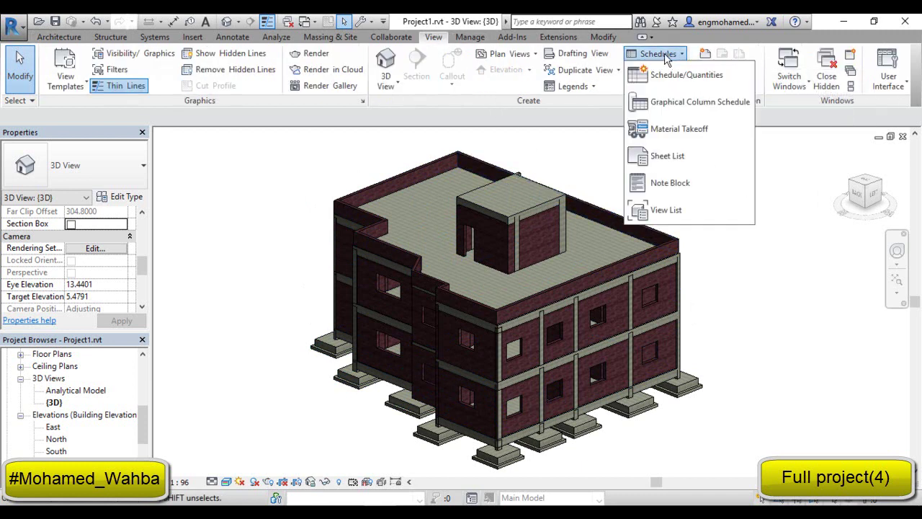
click(719, 83)
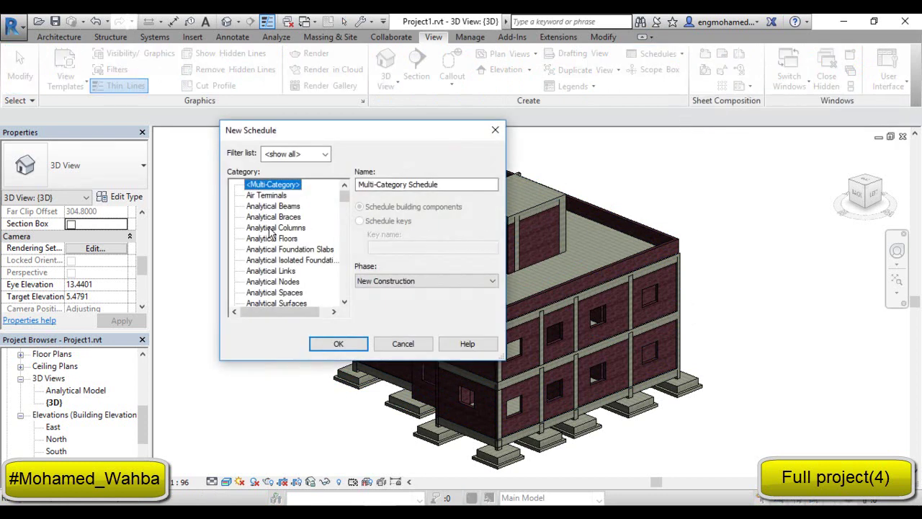
- Filter the schedule category list to the Structure discipline only, excluding Architecture, Mechanical, Electrical and Piping
scroll(288, 249, down, 2)
scroll(291, 247, down, 4)
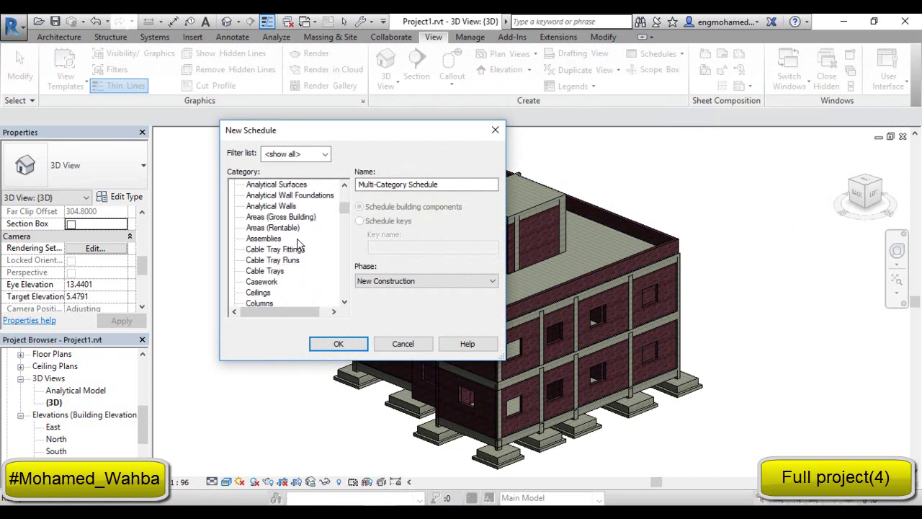
click(325, 155)
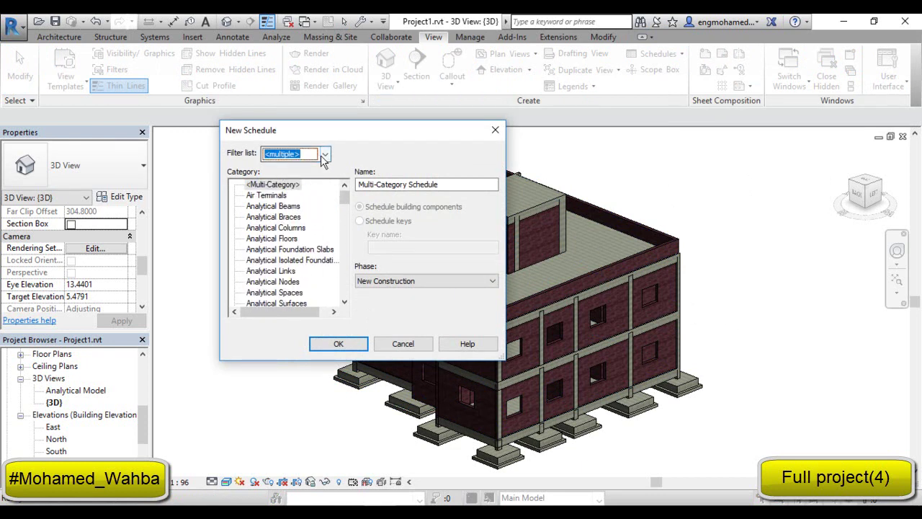
click(322, 155)
click(266, 186)
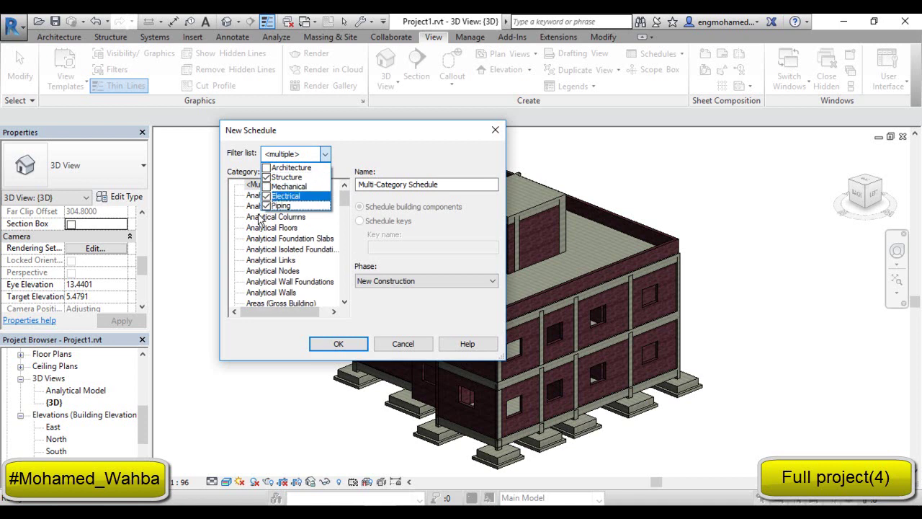
click(267, 196)
click(266, 206)
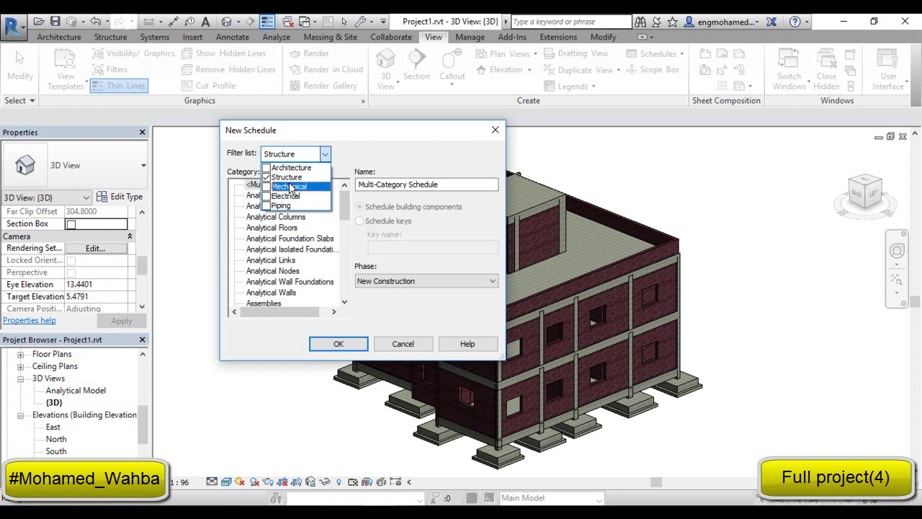
click(282, 238)
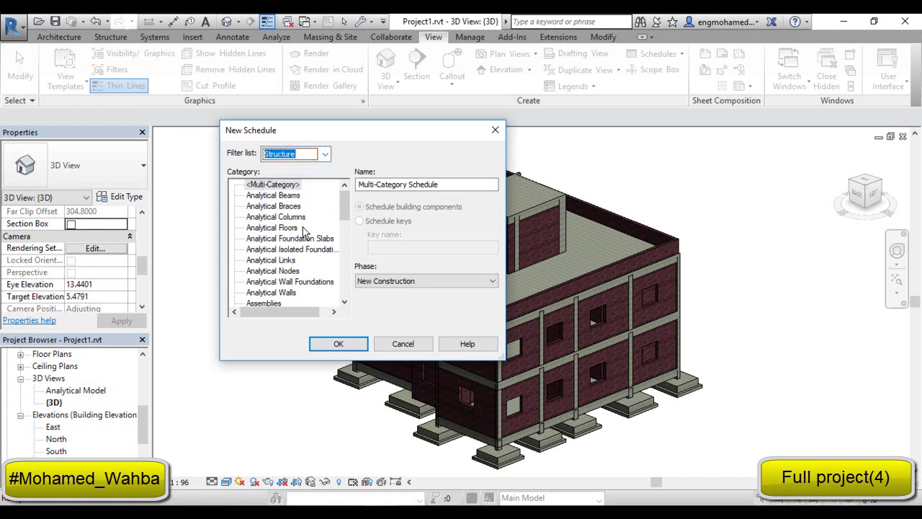
- Create a schedule for the Structural Foundations category, keeping the name Structural Foundation Schedule and the New Construction phase
scroll(294, 230, down, 6)
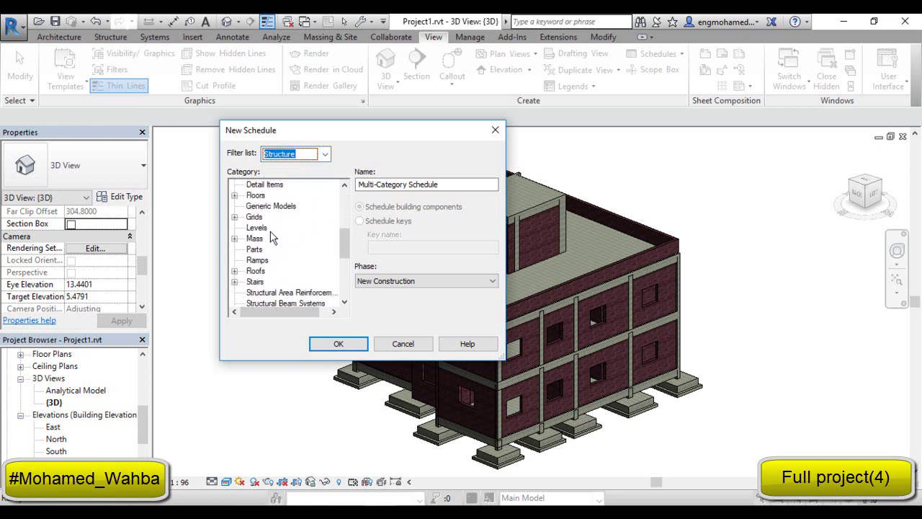
scroll(278, 235, down, 3)
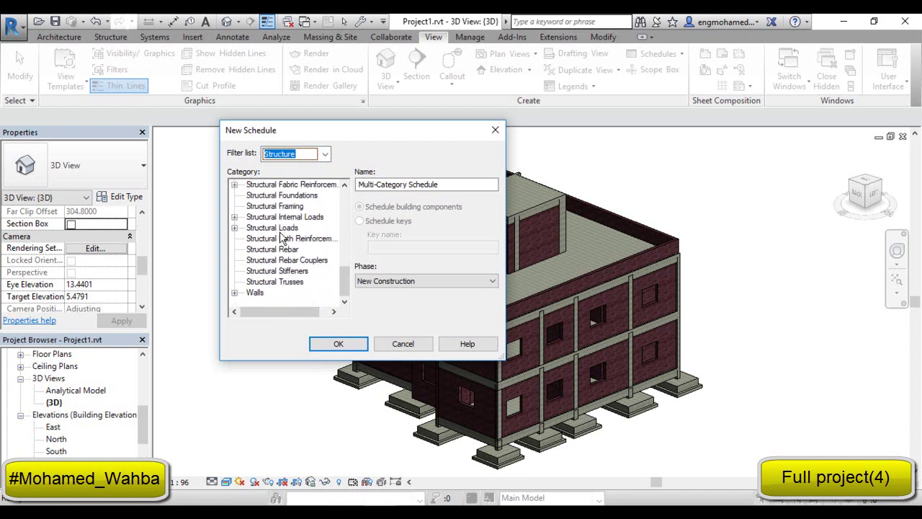
scroll(280, 237, up, 2)
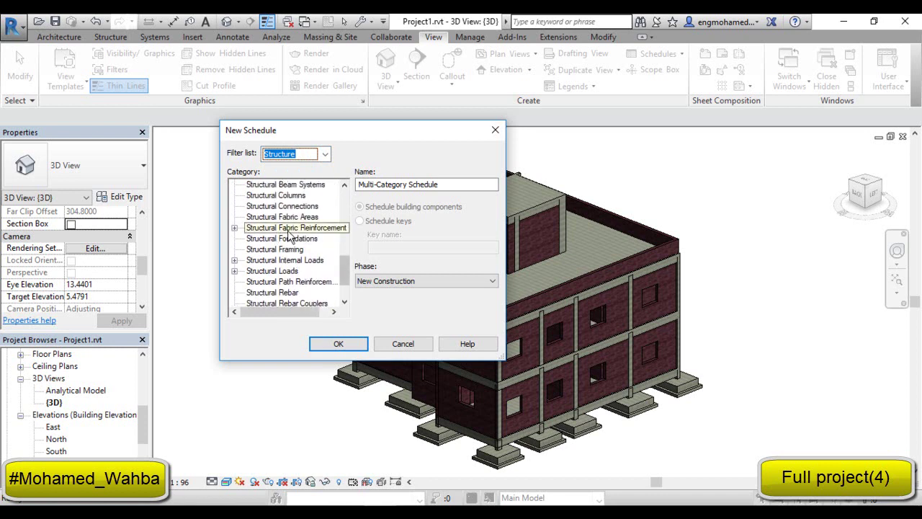
scroll(285, 226, up, 1)
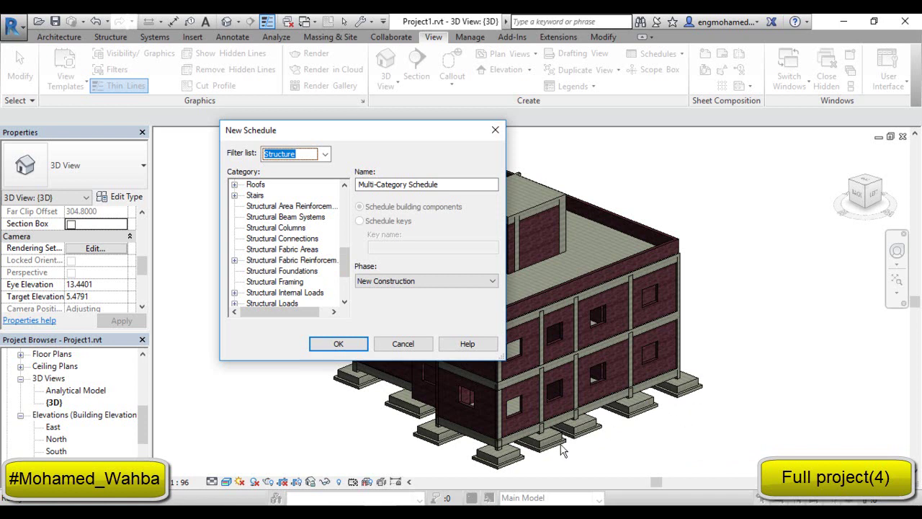
click(291, 218)
scroll(292, 219, down, 1)
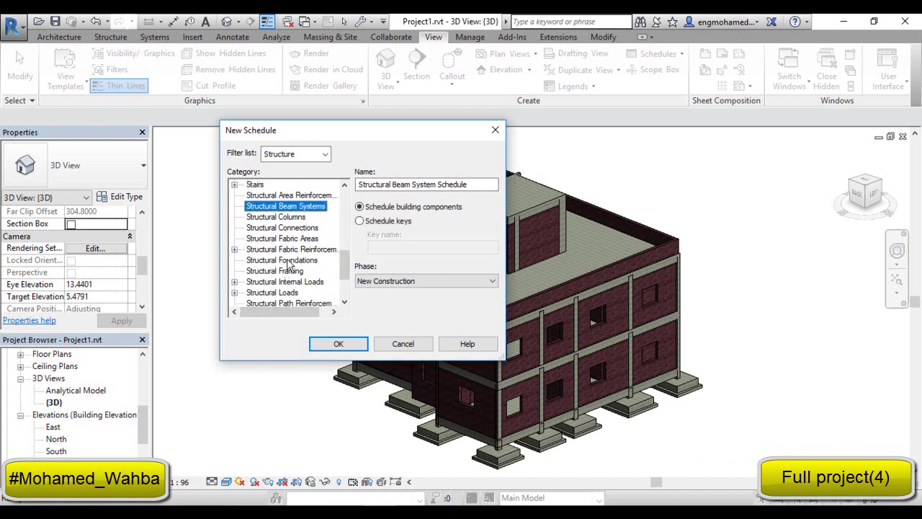
click(287, 262)
click(465, 185)
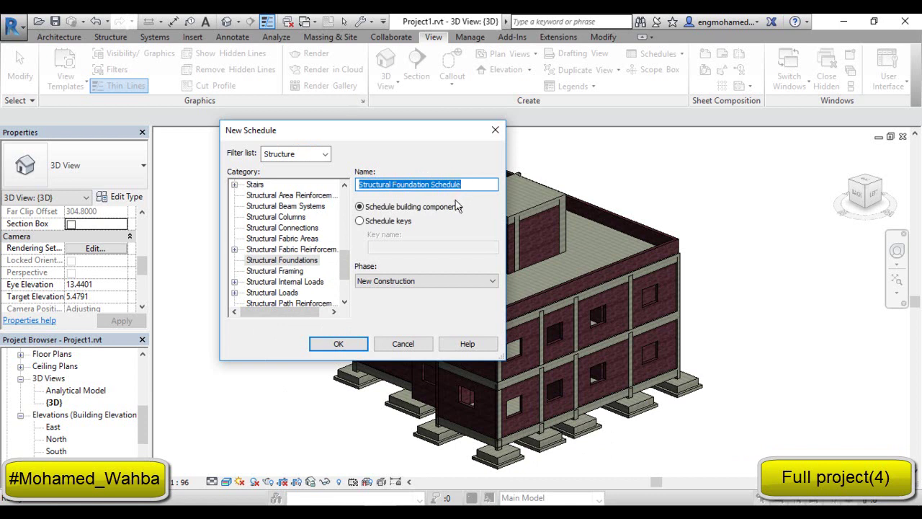
click(338, 344)
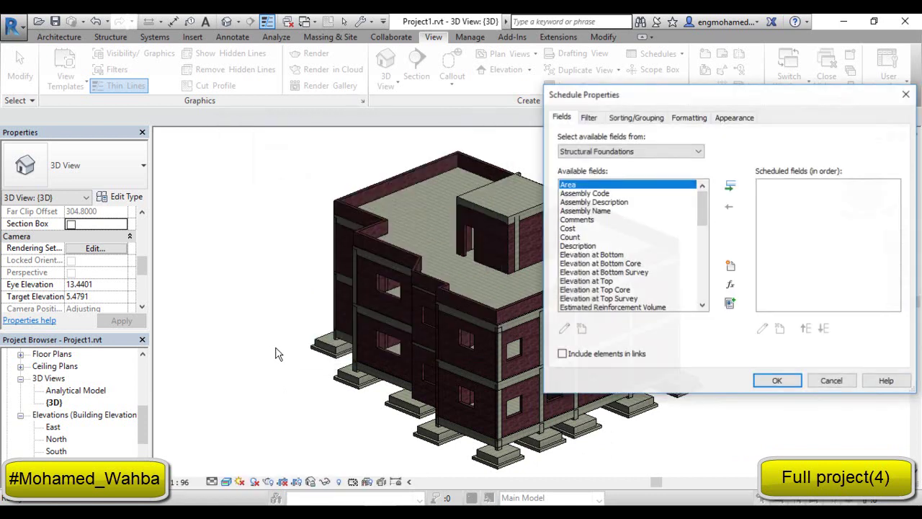
- Look through the available fields for the structural foundation schedule
drag(716, 101, 468, 101)
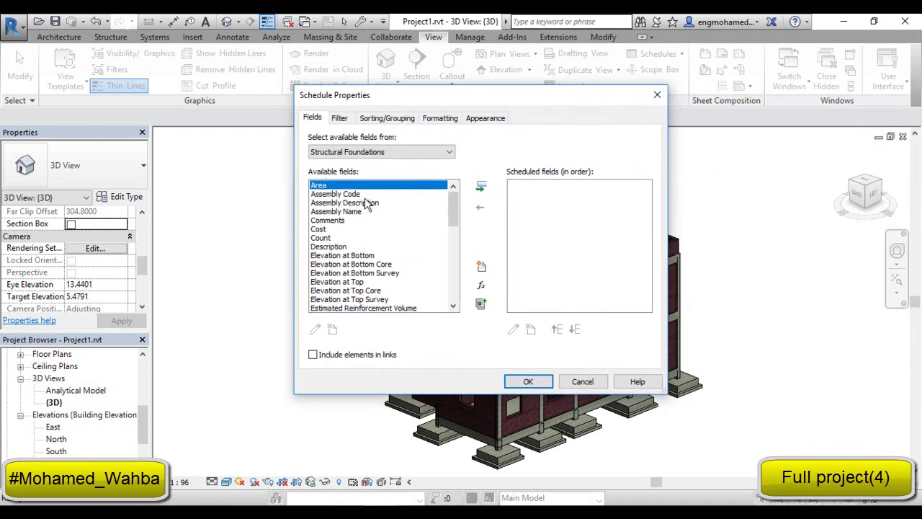
scroll(365, 209, down, 1)
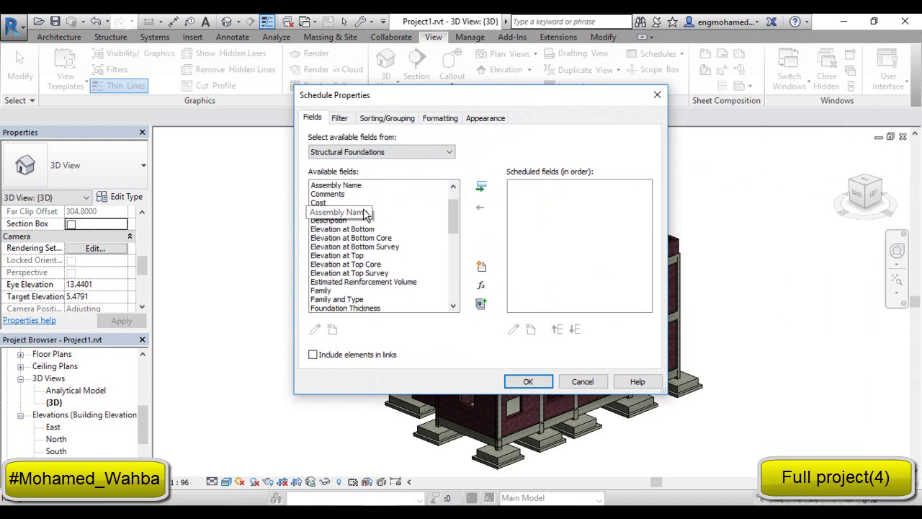
scroll(365, 212, up, 1)
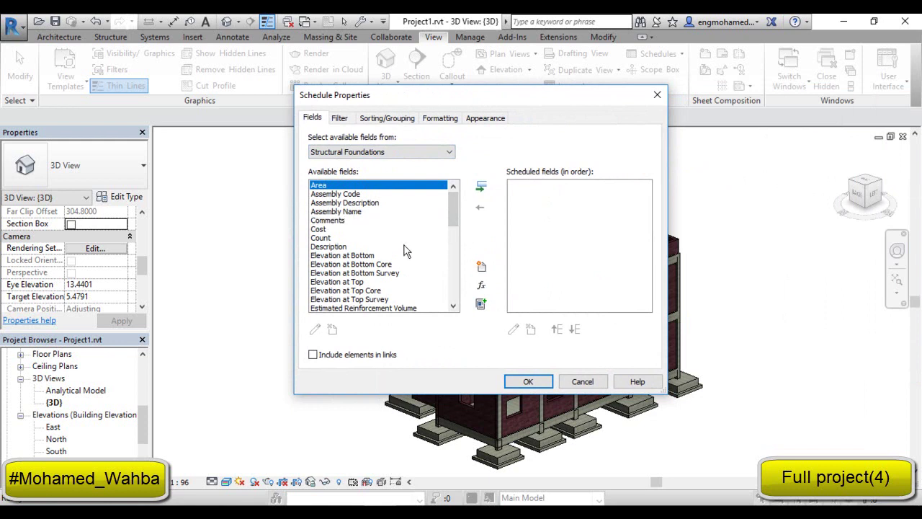
scroll(396, 248, down, 4)
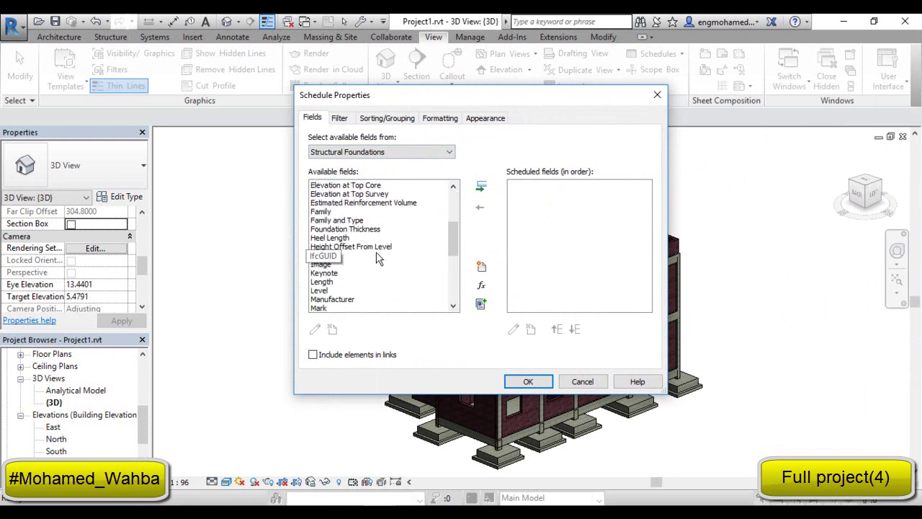
scroll(356, 245, down, 5)
scroll(364, 254, down, 2)
scroll(367, 250, up, 8)
scroll(369, 248, up, 2)
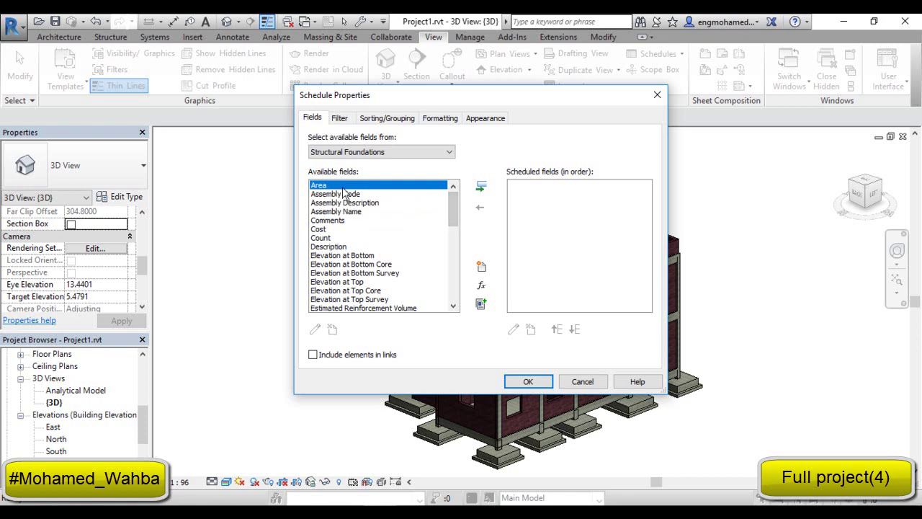
- Add the Area, Count and Level fields to the foundation schedule
click(481, 186)
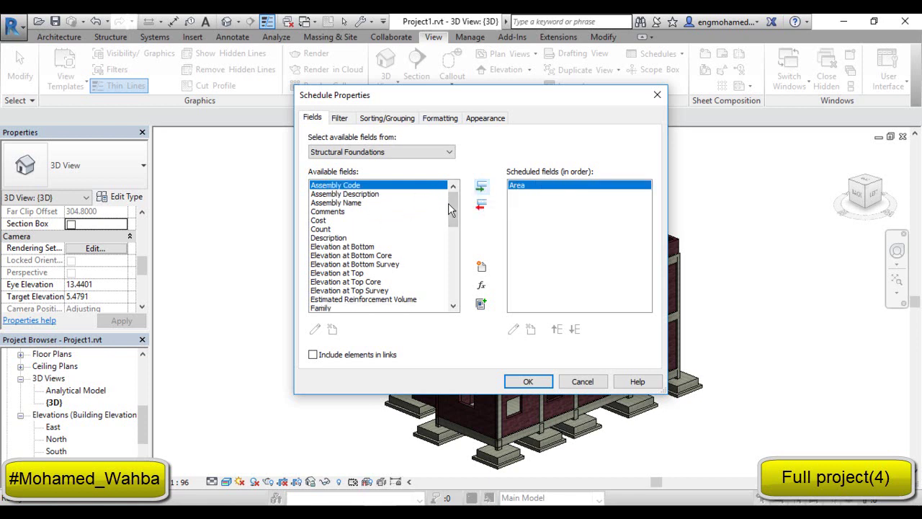
click(331, 230)
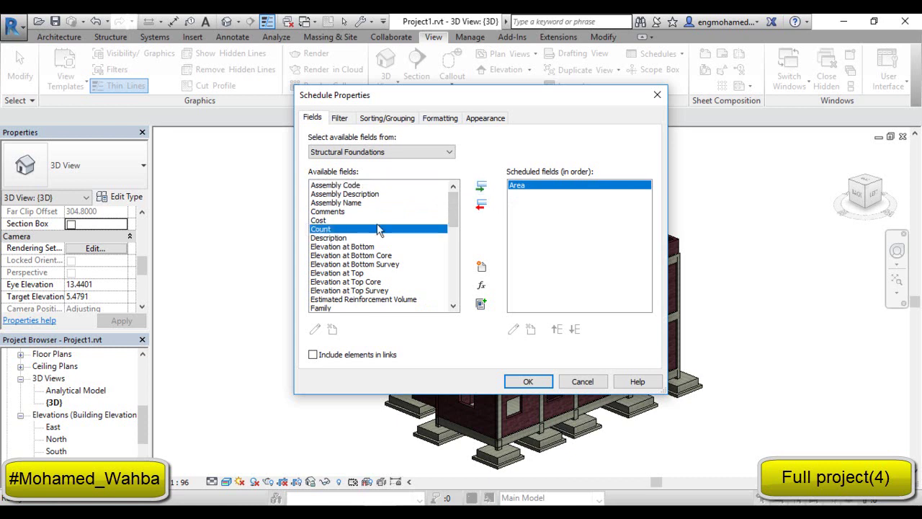
click(482, 186)
drag(456, 212, 456, 234)
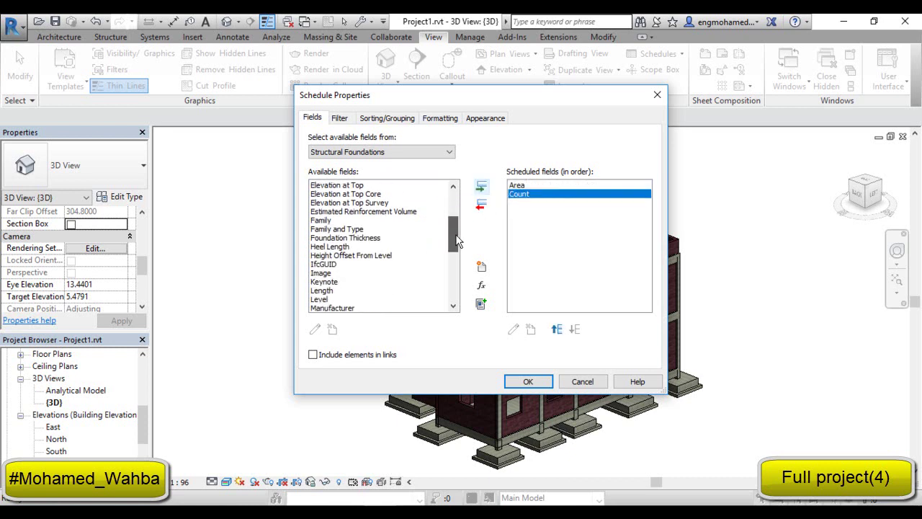
click(322, 299)
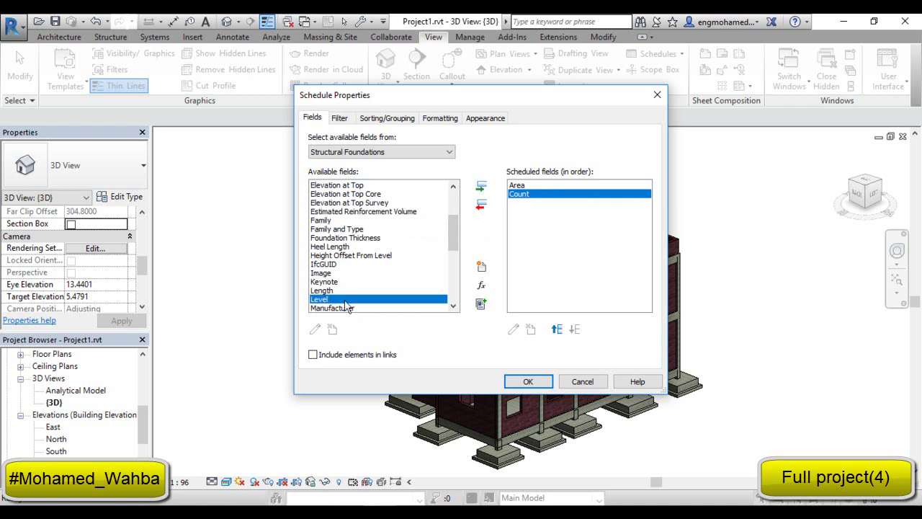
click(482, 190)
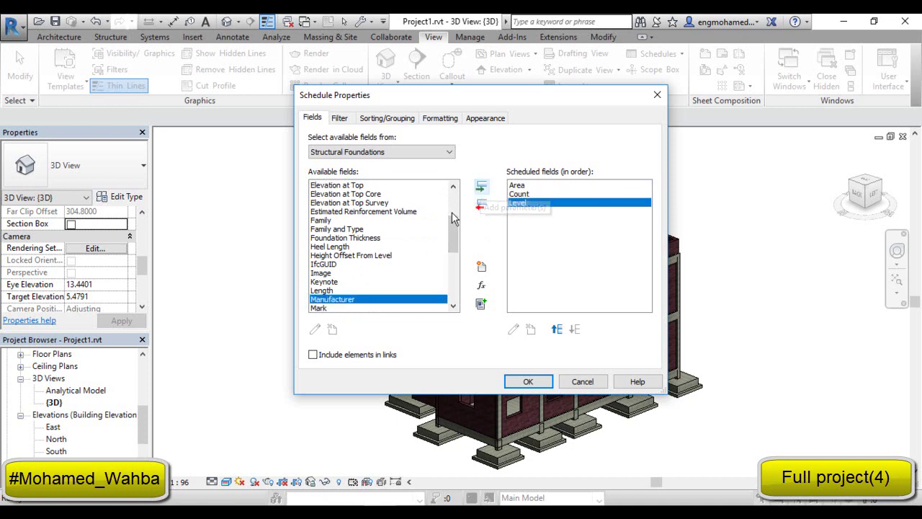
- Add the Type and Volume fields to the foundation schedule after Level
drag(456, 230, 452, 272)
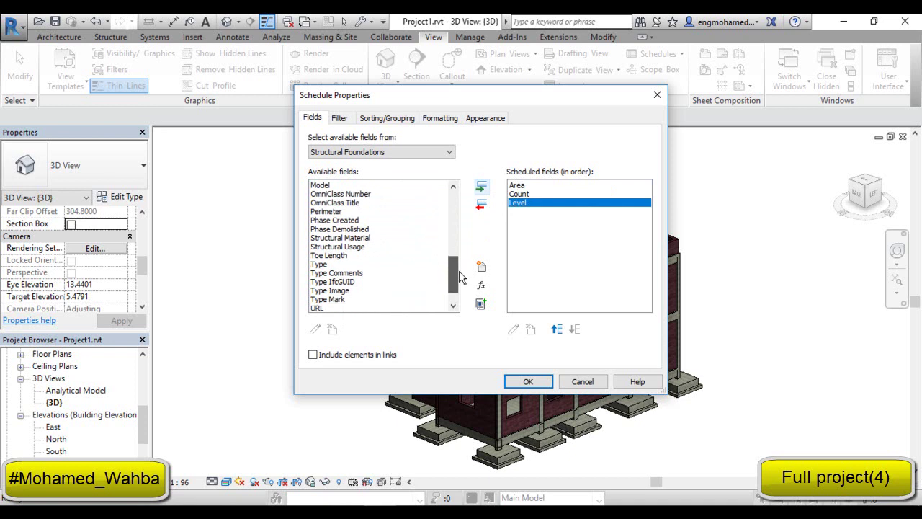
click(333, 264)
click(481, 187)
drag(452, 269, 454, 282)
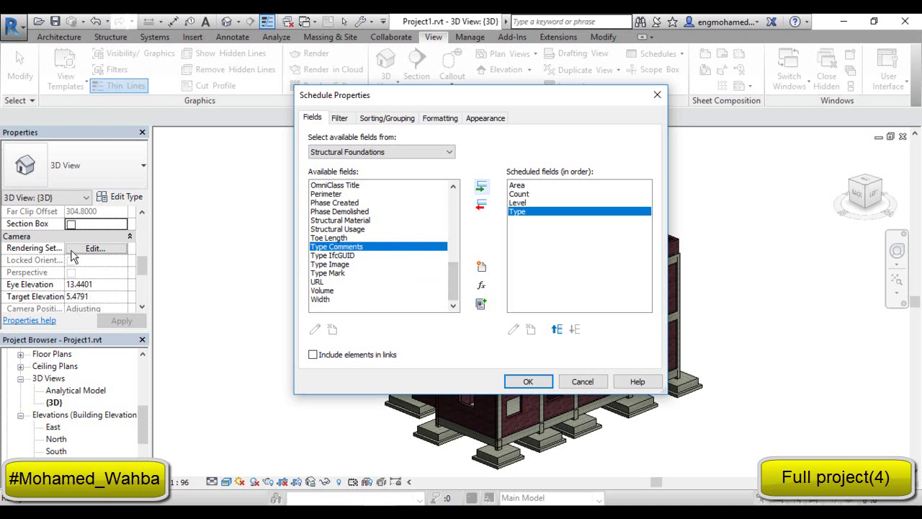
click(335, 264)
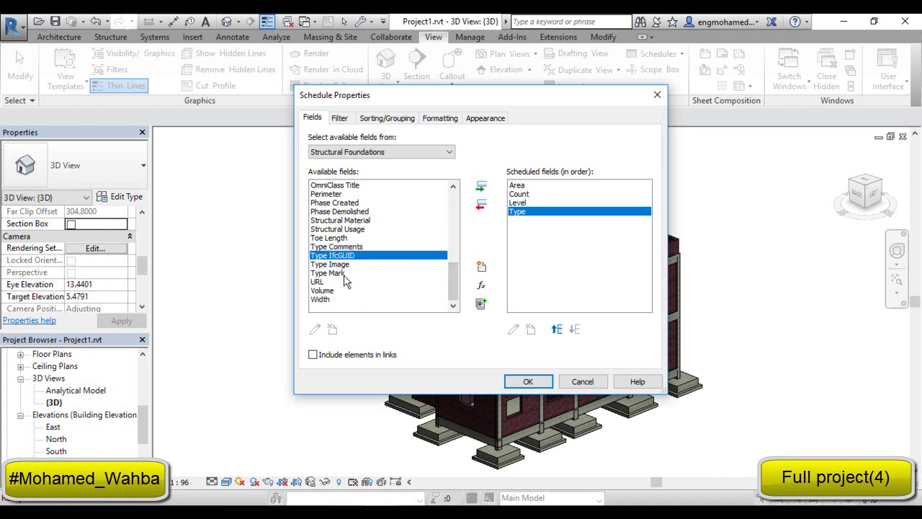
click(331, 273)
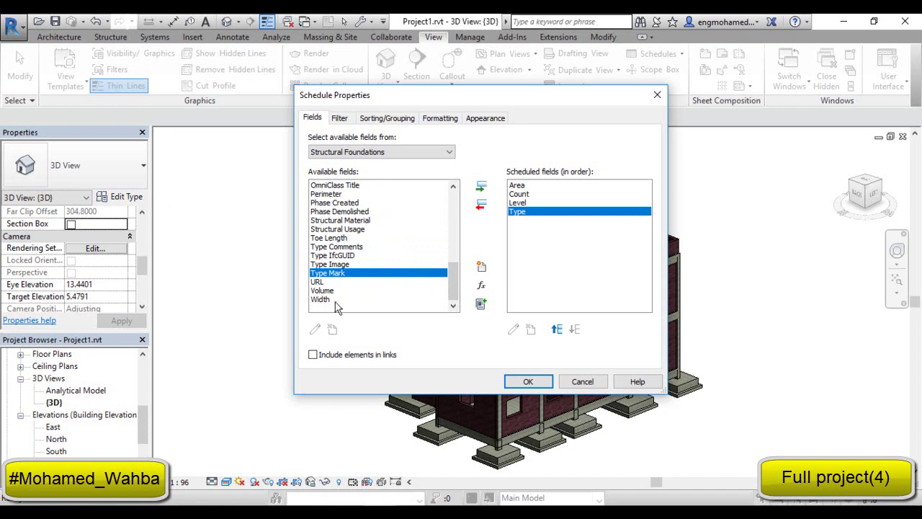
click(322, 290)
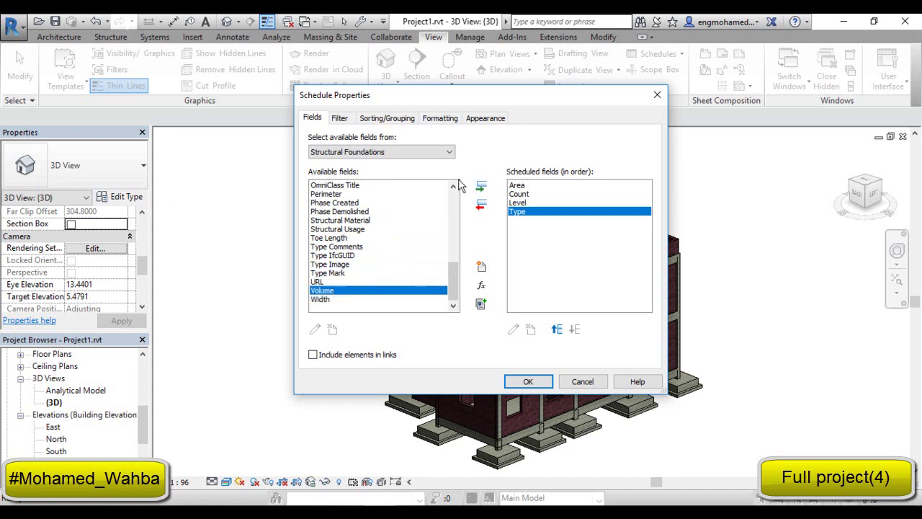
click(480, 186)
- Move the Volume field above Type in the scheduled field order
drag(535, 106, 373, 101)
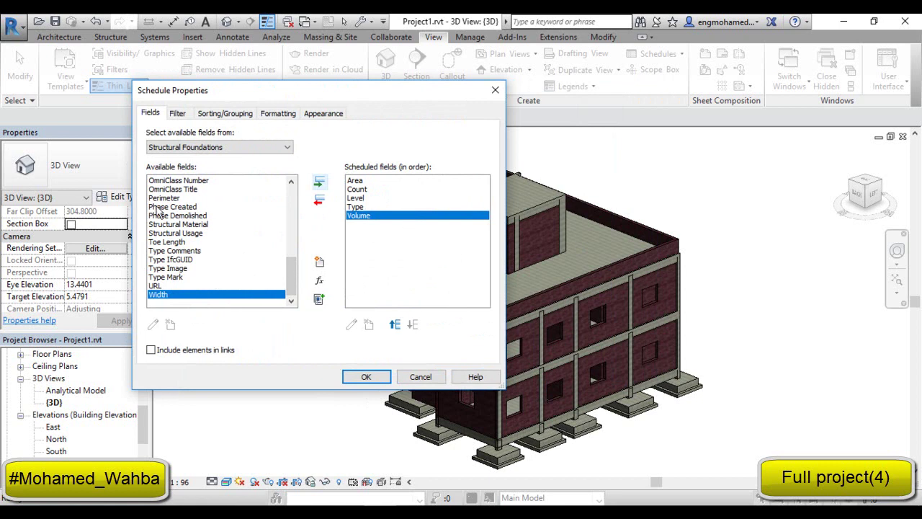
scroll(173, 215, up, 6)
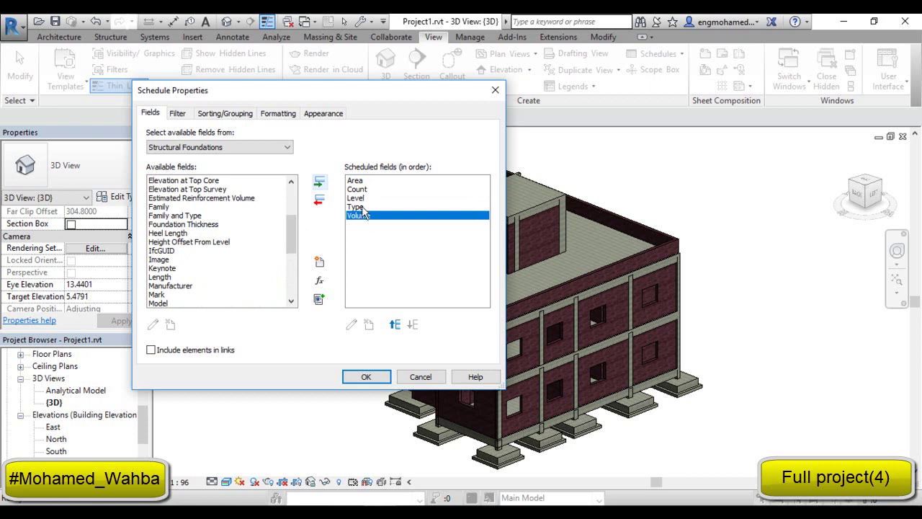
click(395, 325)
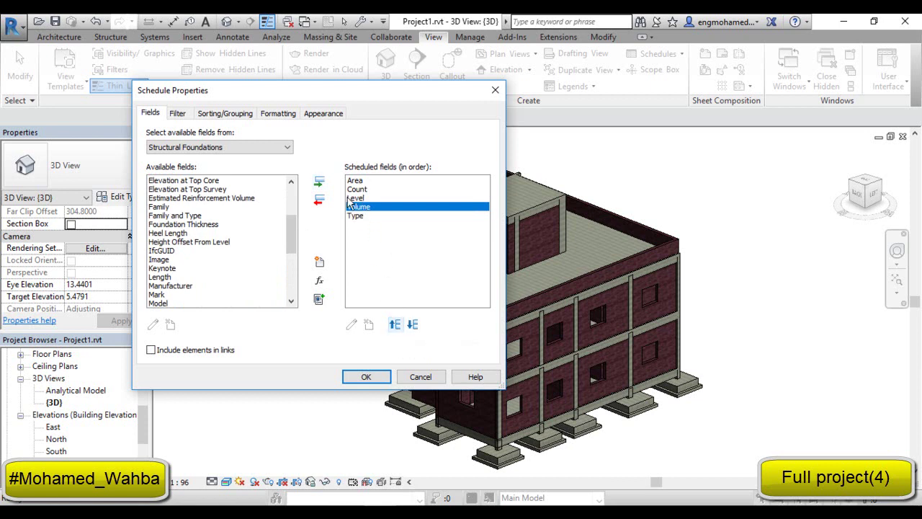
- Move the Level field to the start of the scheduled field order
click(360, 216)
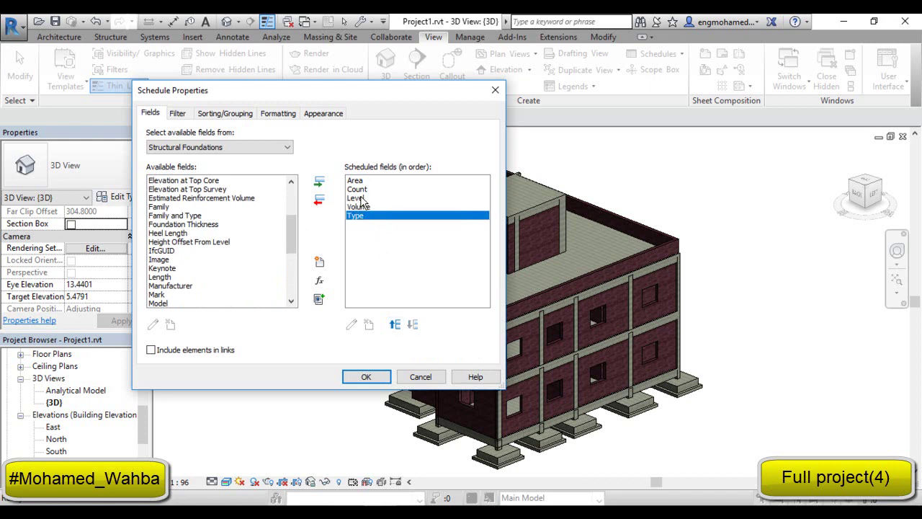
click(360, 198)
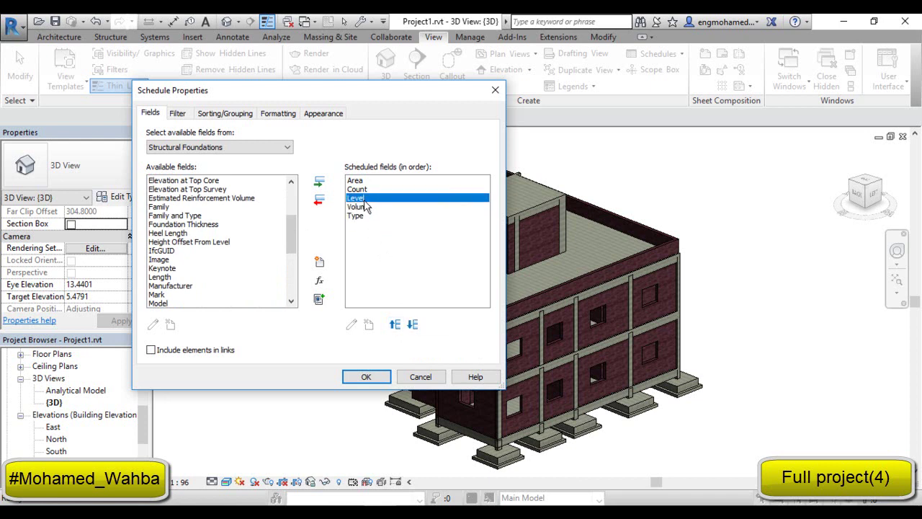
click(396, 325)
click(399, 326)
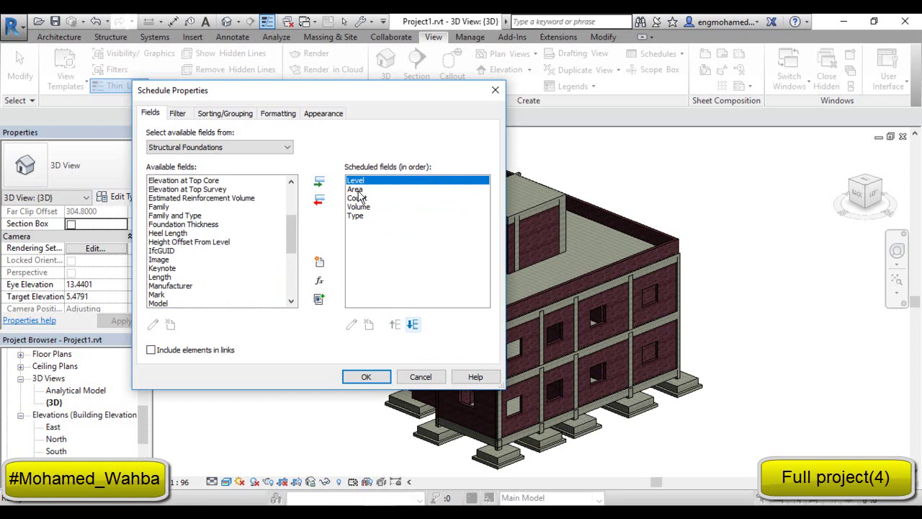
- Move the Type field up to directly below Level in the scheduled field order
click(368, 189)
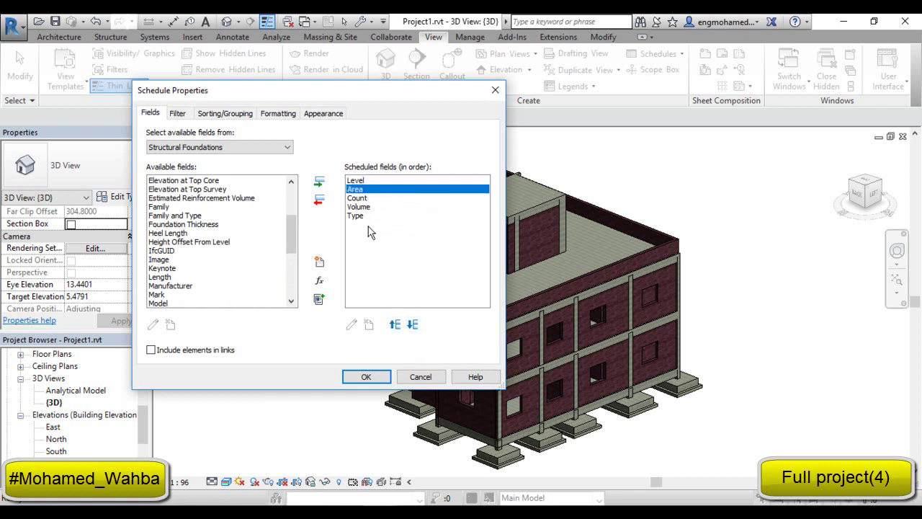
click(358, 216)
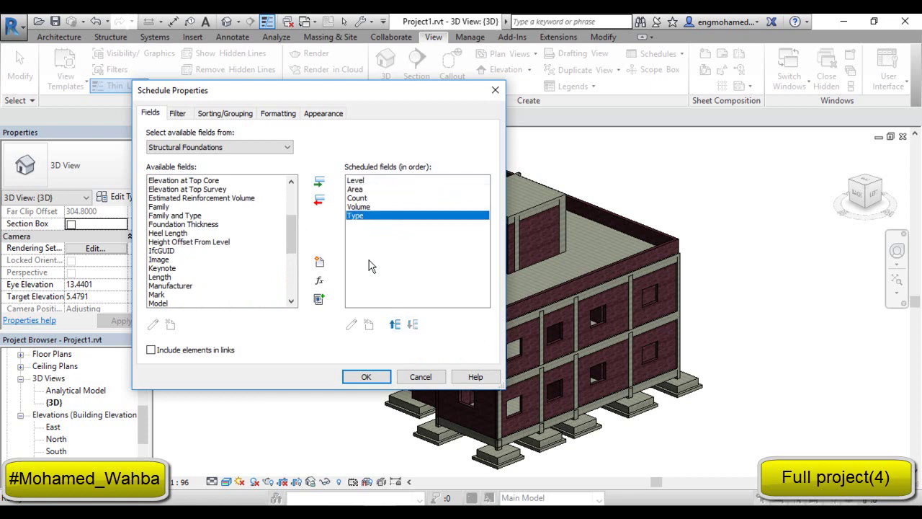
click(396, 325)
click(396, 325)
click(396, 325)
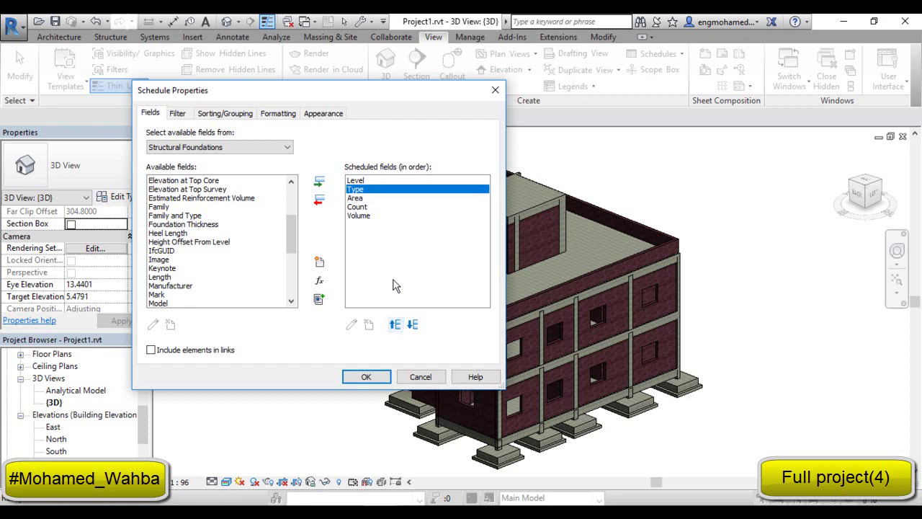
- Move the Count field above Area and create the structural foundation schedule
click(356, 198)
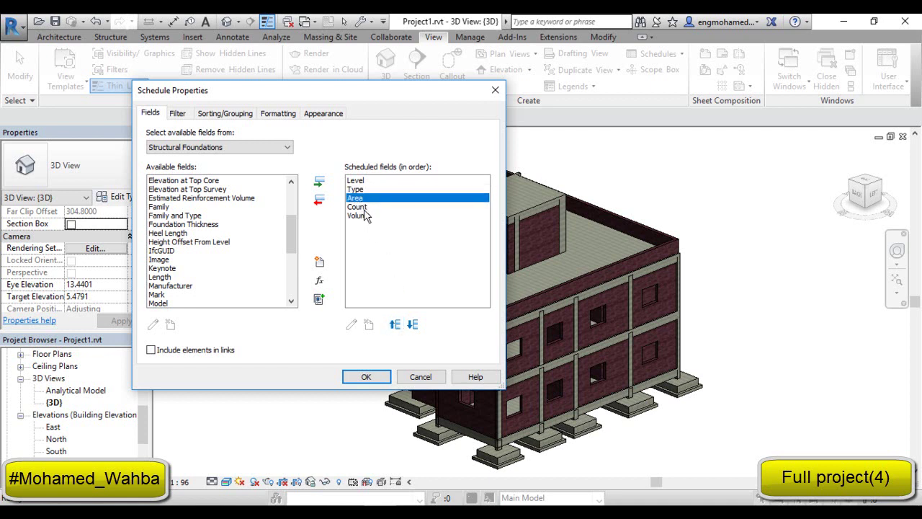
click(363, 207)
click(395, 325)
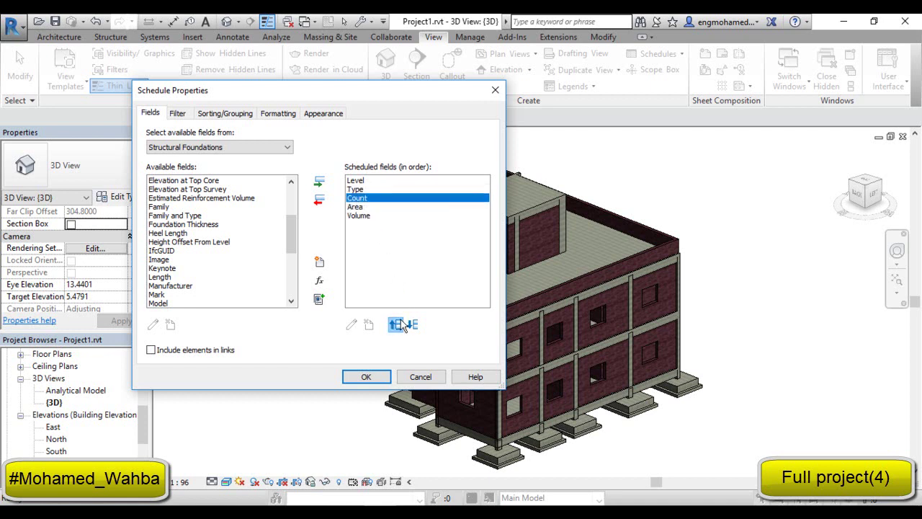
click(363, 215)
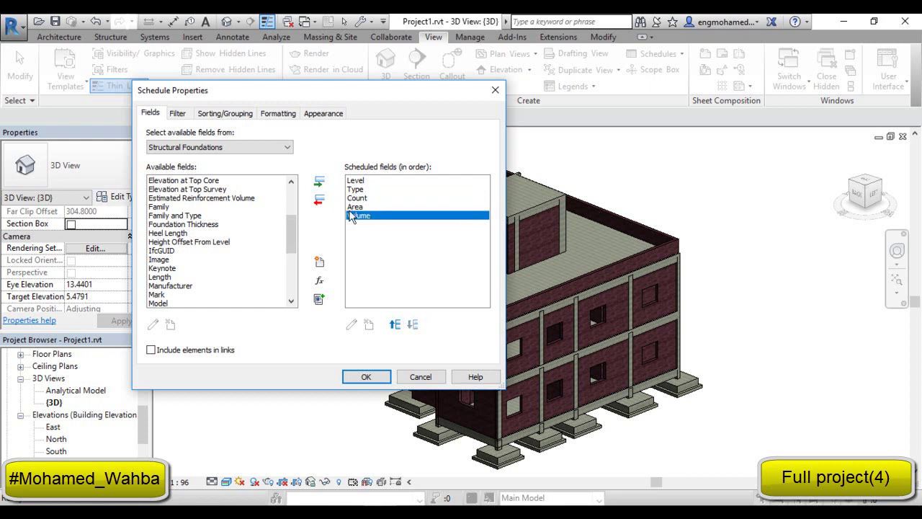
click(360, 375)
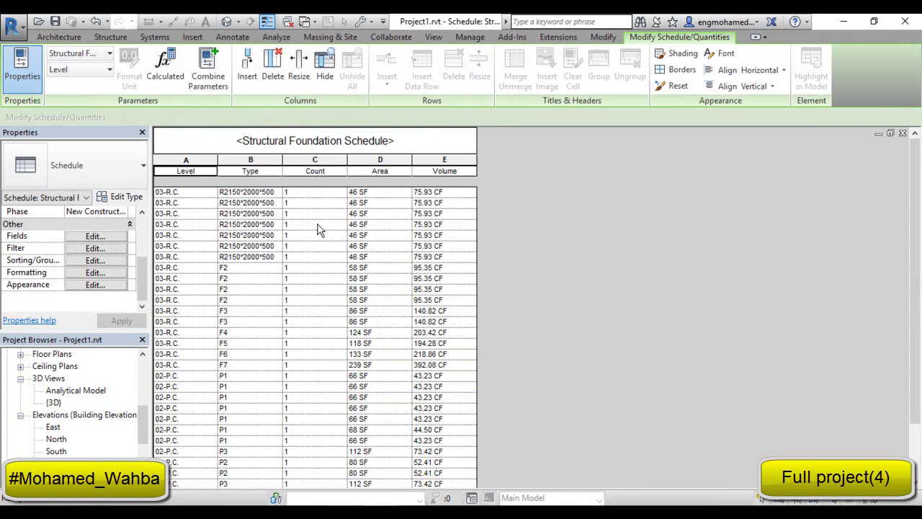
- Review the foundation schedule rows, checking the types, counts and the units of the Area and Volume columns
scroll(319, 233, down, 3)
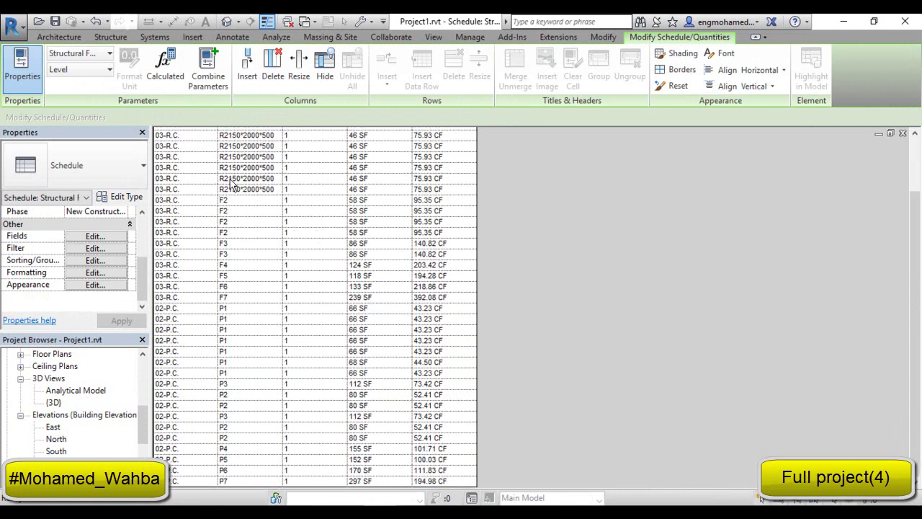
scroll(316, 193, up, 2)
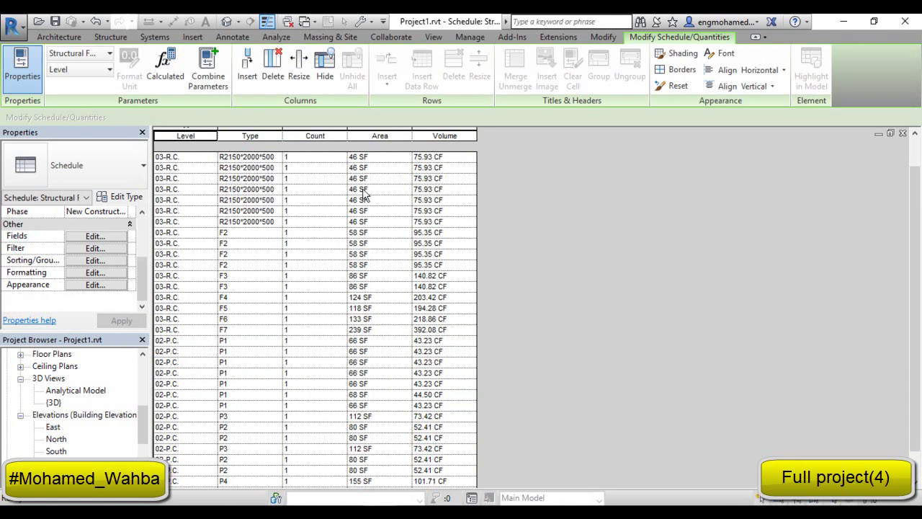
scroll(325, 198, up, 2)
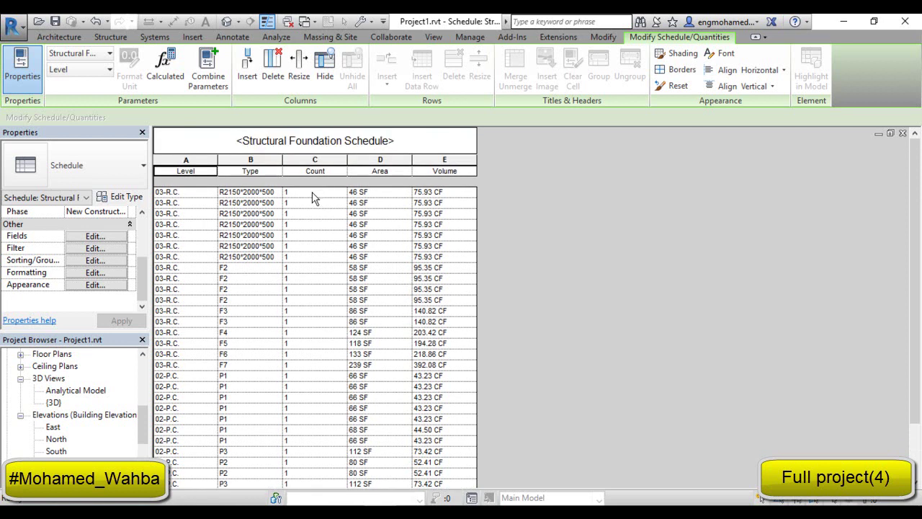
scroll(365, 213, down, 3)
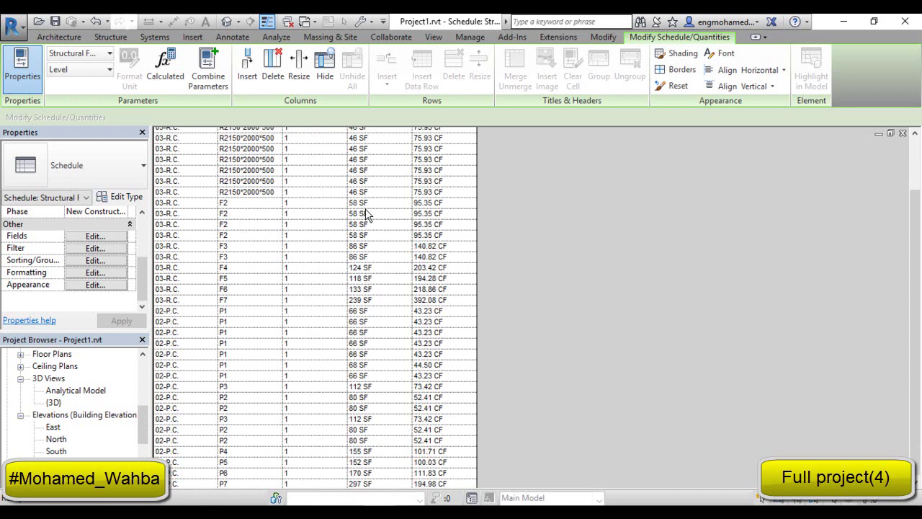
scroll(274, 215, up, 3)
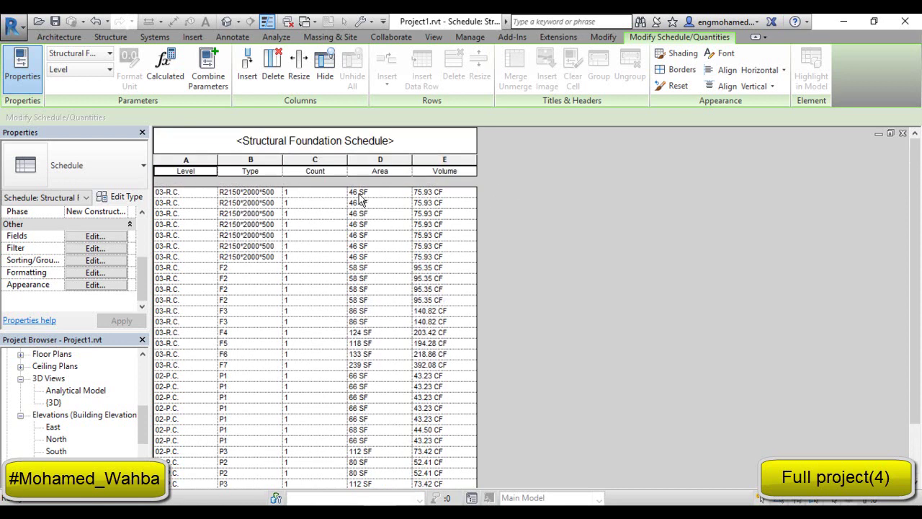
click(453, 192)
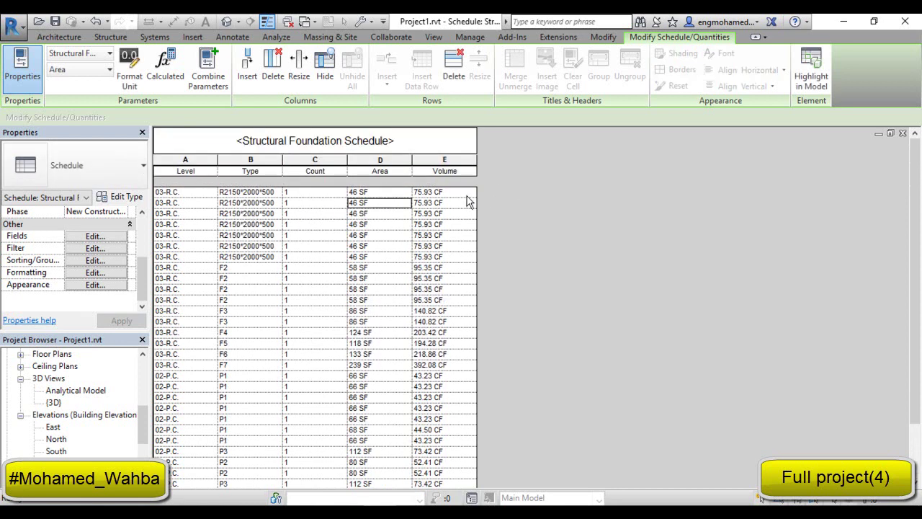
- Format the Area column in square meters with 2 decimal places instead of the project settings
click(386, 199)
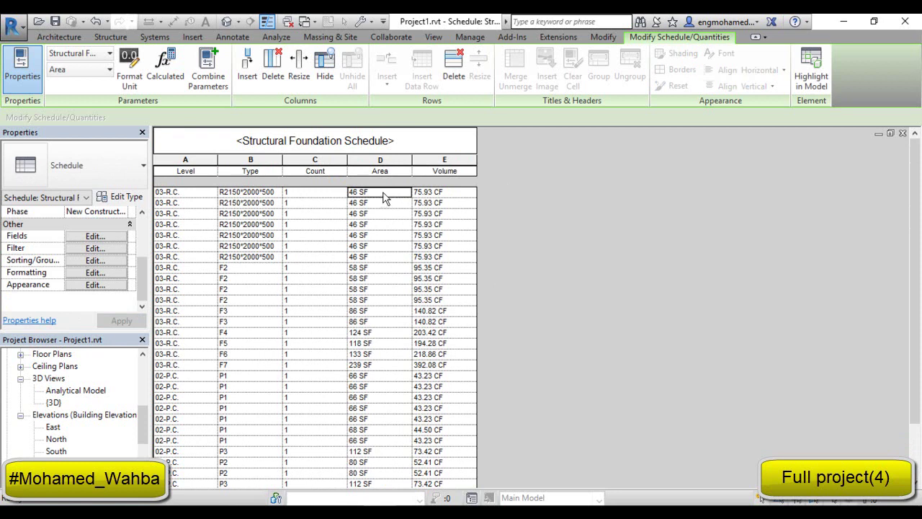
click(129, 63)
drag(374, 166, 638, 120)
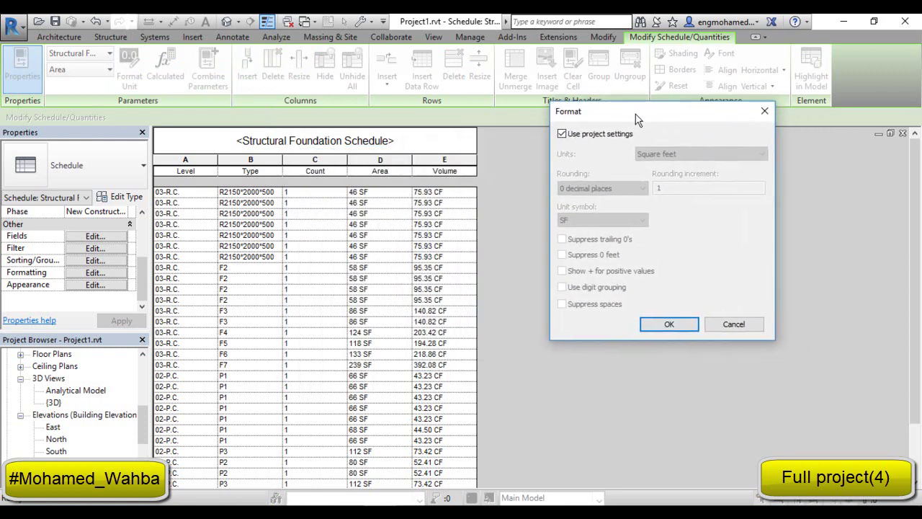
click(563, 134)
click(692, 151)
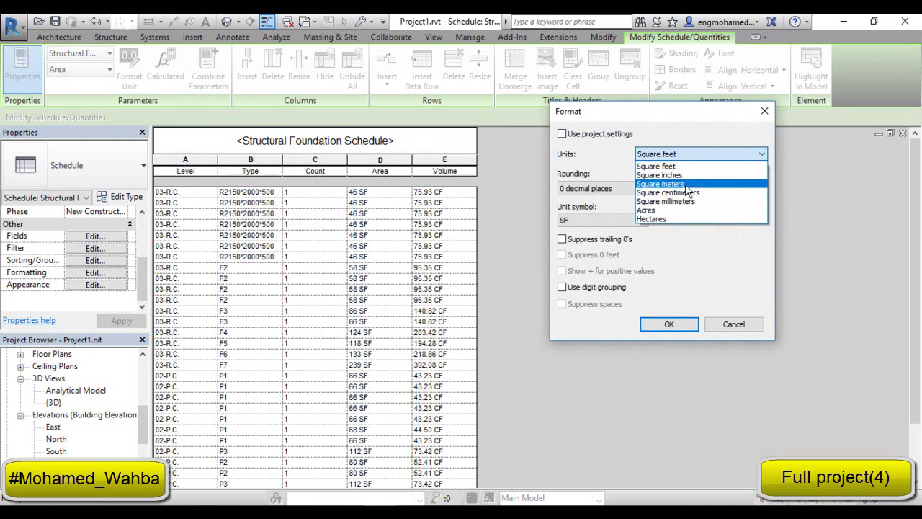
click(695, 185)
click(578, 188)
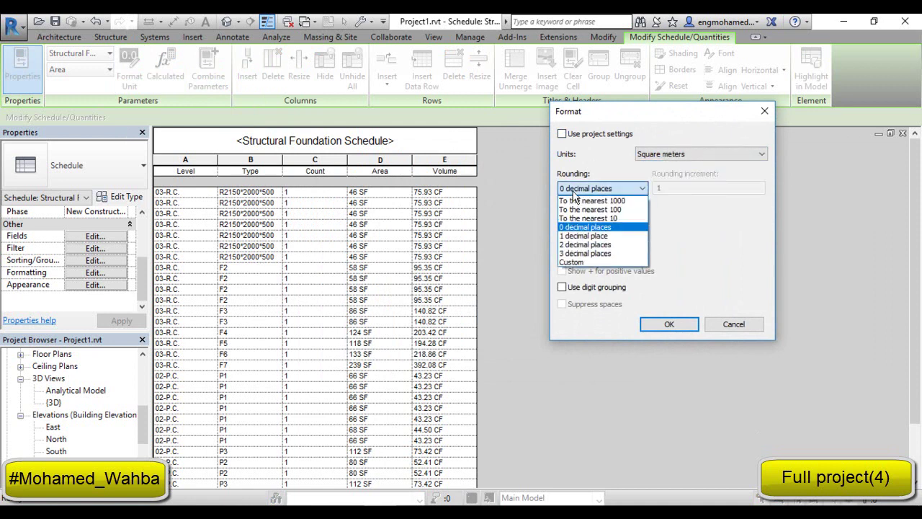
click(577, 245)
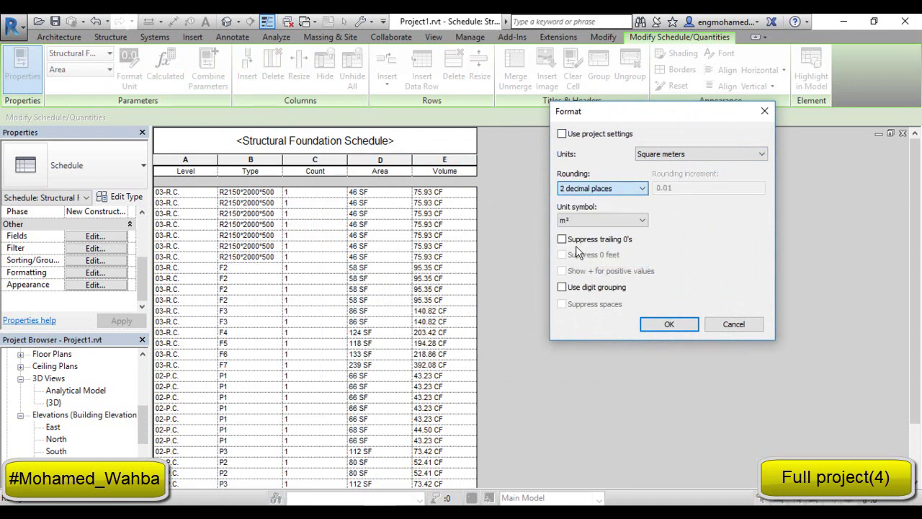
click(669, 326)
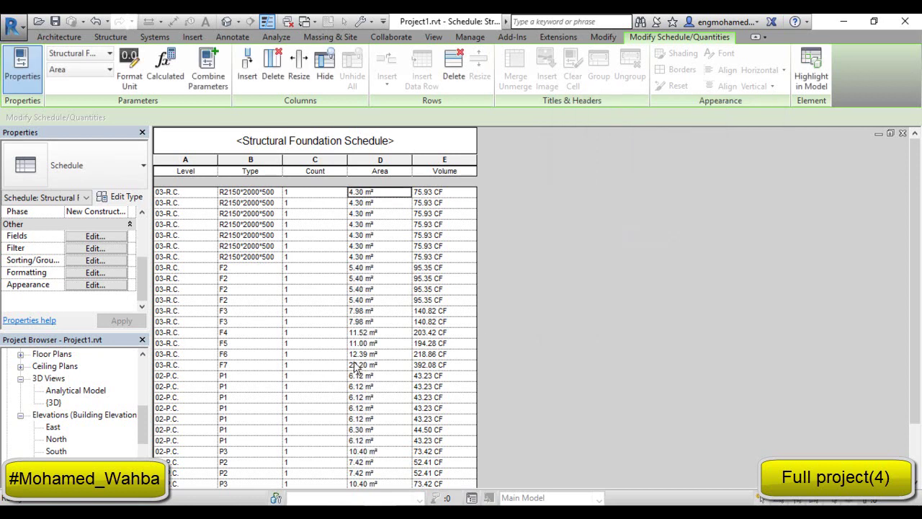
drag(388, 219, 405, 375)
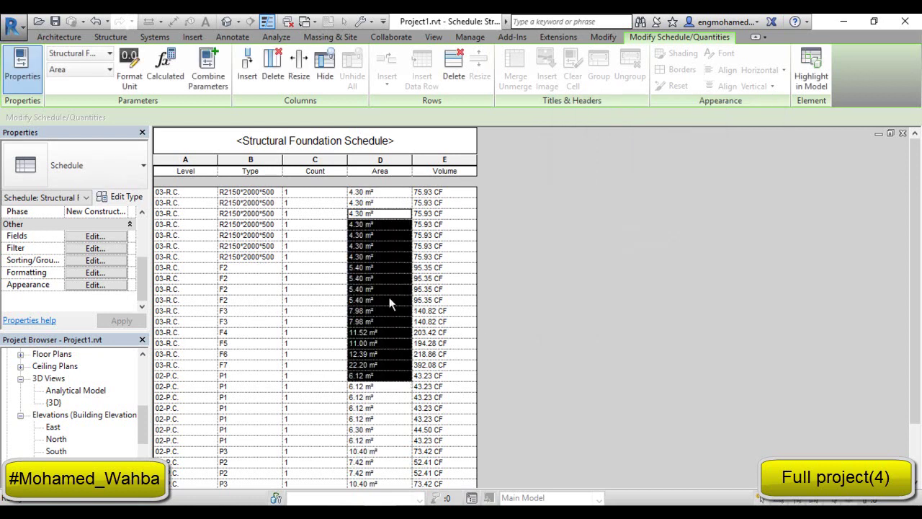
- Format the Volume column in cubic meters instead of the project settings
click(412, 214)
click(452, 195)
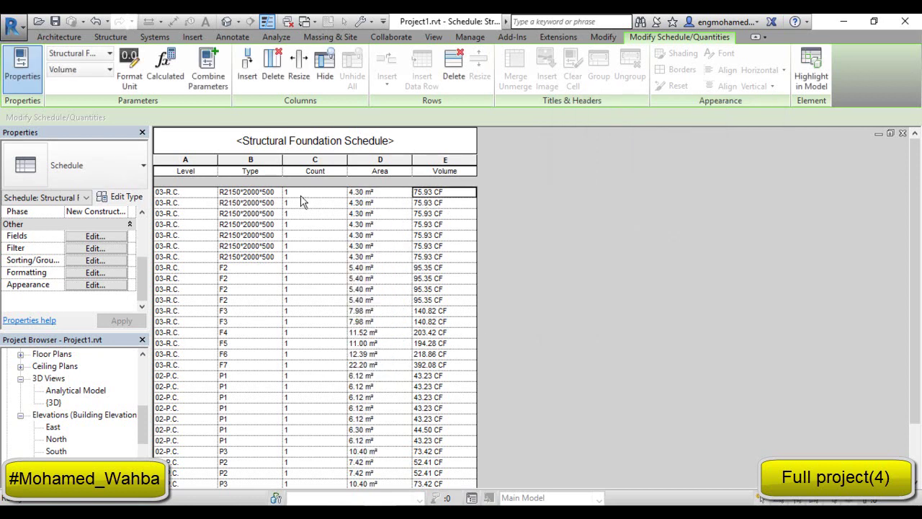
click(129, 70)
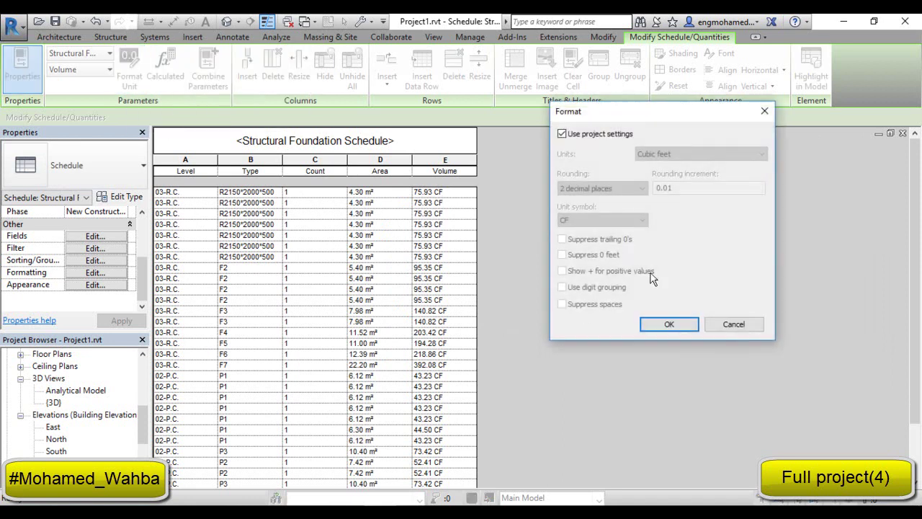
click(600, 134)
click(673, 154)
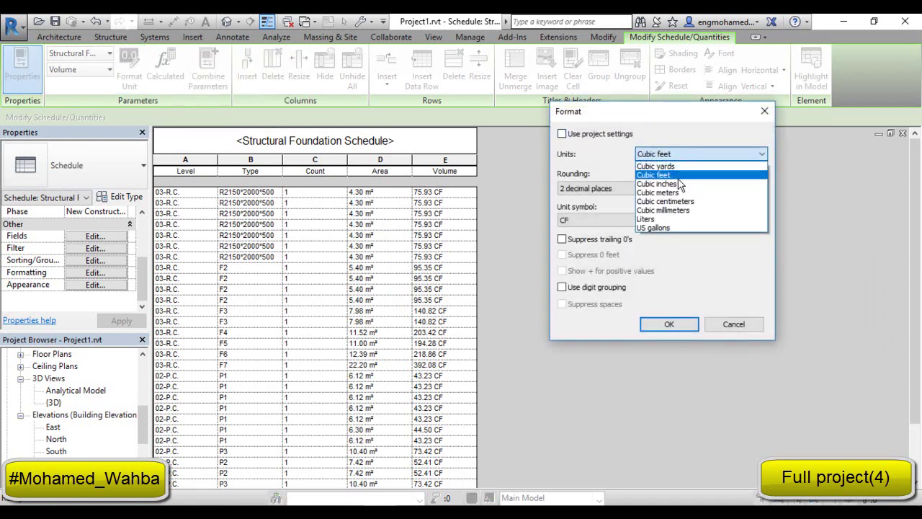
click(672, 193)
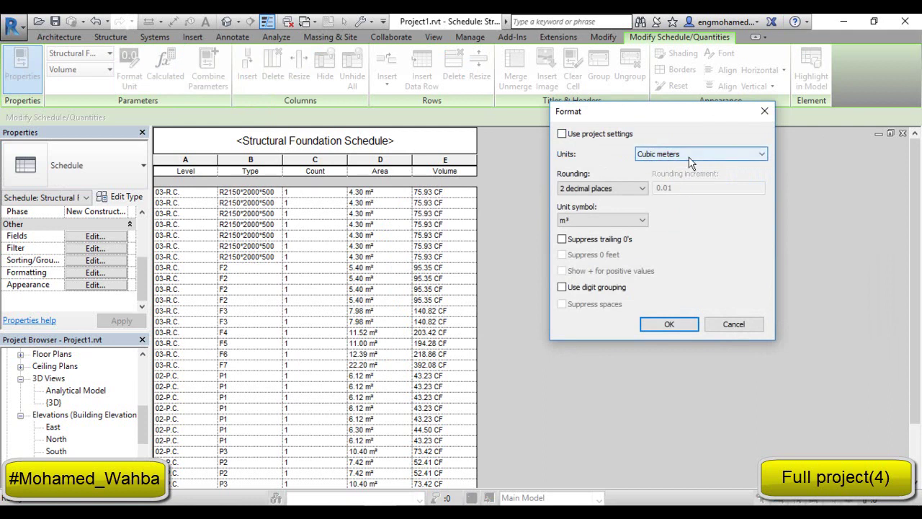
click(669, 324)
- Examine the schedule rows for repeated foundation types and their individual count, area and volume values
scroll(447, 252, down, 2)
scroll(427, 265, up, 2)
drag(171, 195, 426, 399)
scroll(335, 355, down, 2)
scroll(331, 353, up, 2)
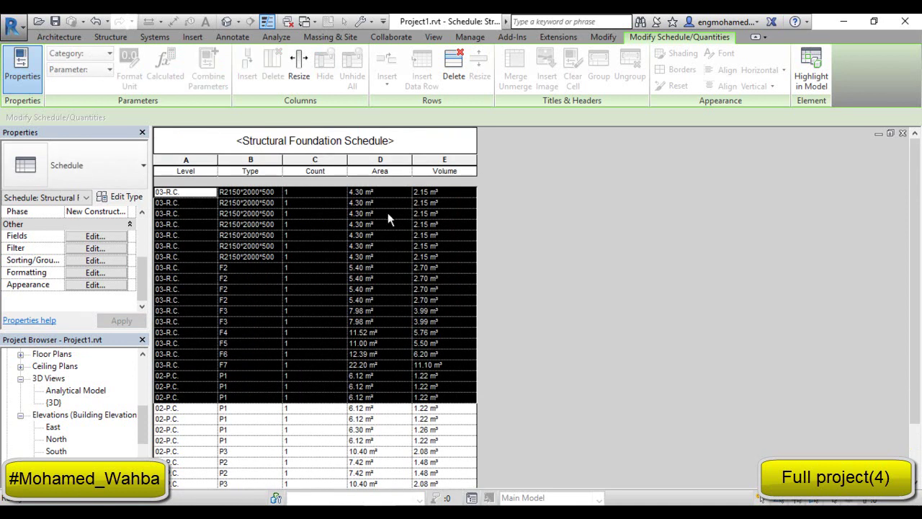
drag(396, 192, 396, 224)
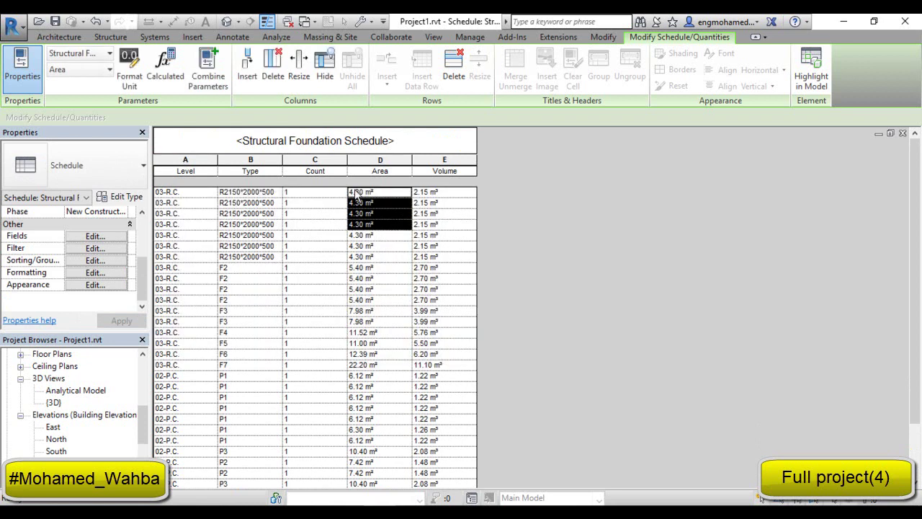
drag(387, 191, 388, 225)
drag(437, 191, 436, 237)
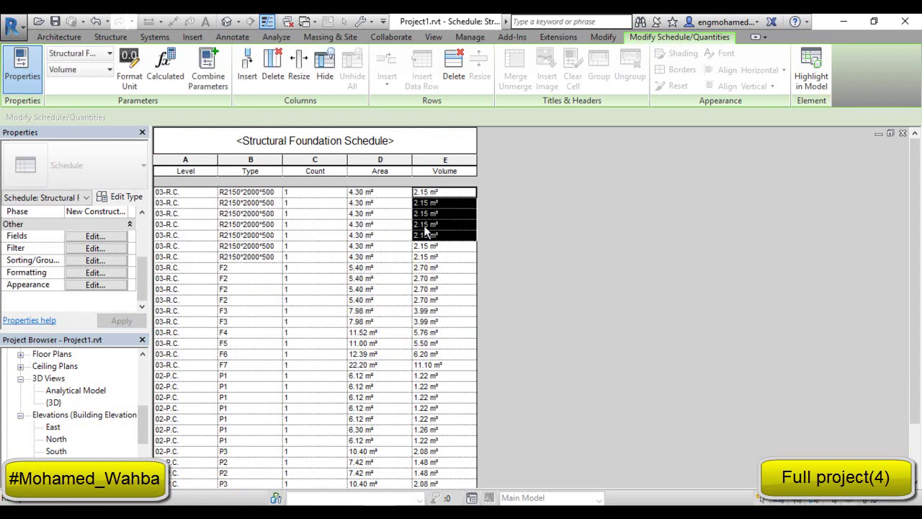
drag(252, 192, 242, 271)
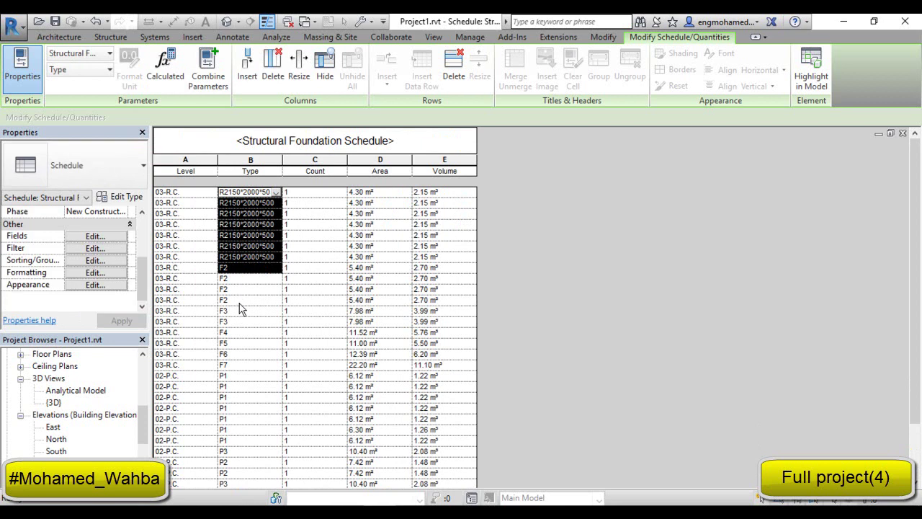
scroll(241, 308, down, 2)
scroll(241, 302, up, 2)
click(245, 258)
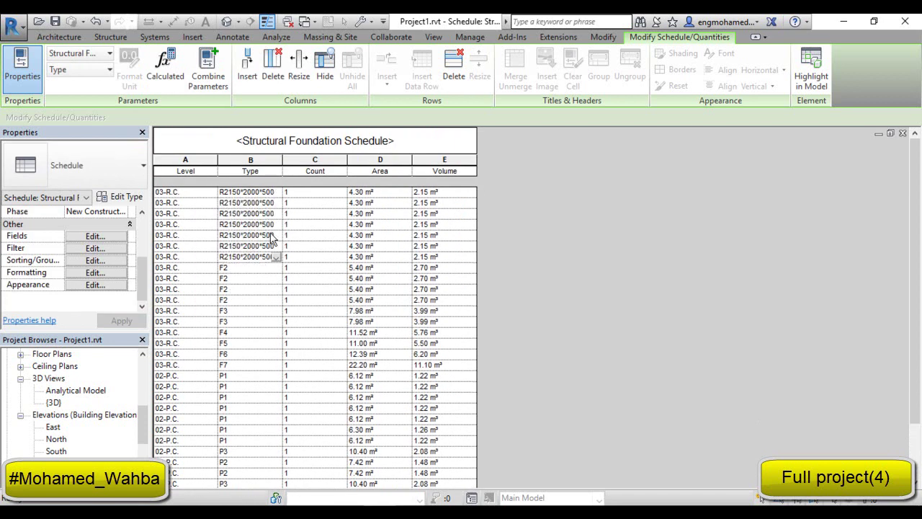
drag(310, 204, 452, 351)
scroll(323, 305, down, 2)
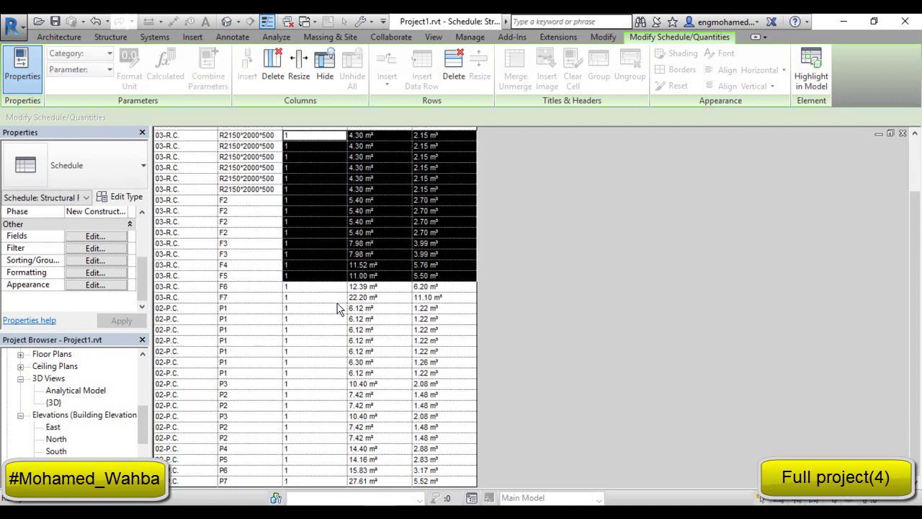
scroll(328, 309, up, 2)
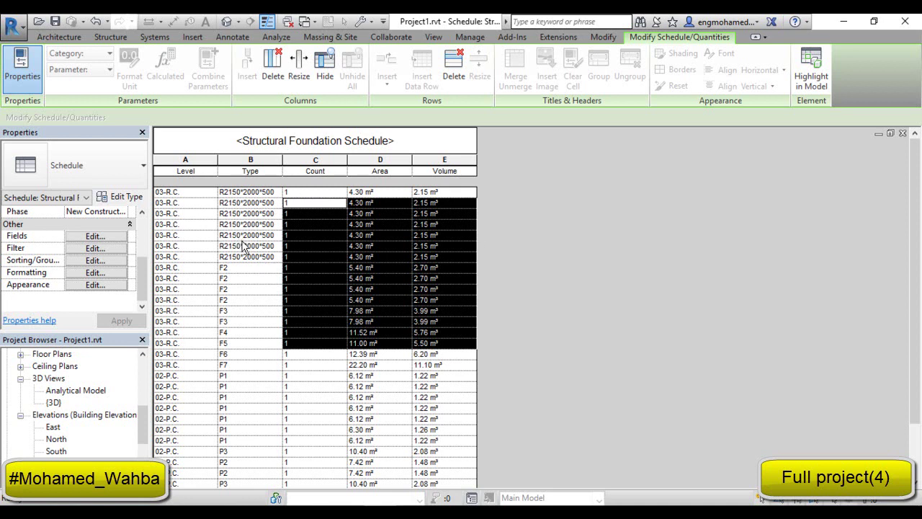
drag(177, 193, 466, 326)
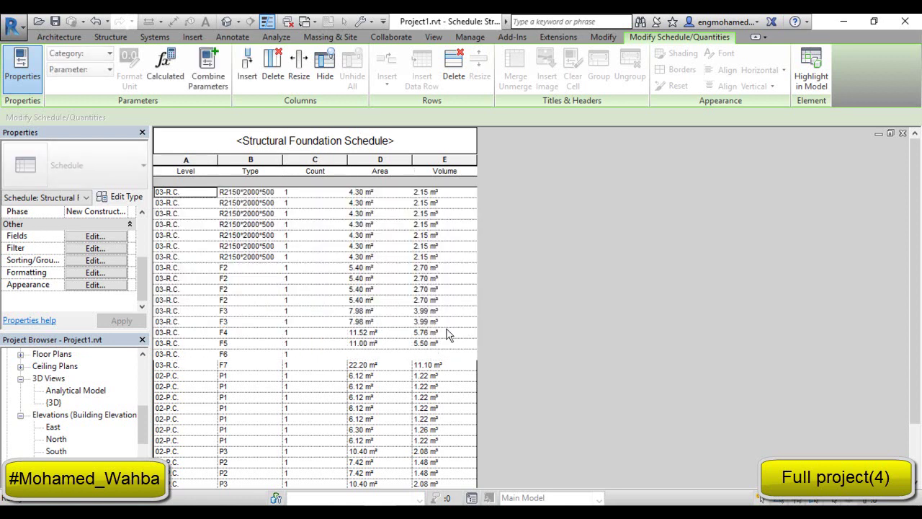
- Filter the foundation schedule to rows whose Level equals 03-R.C. and look over the filtered rows
drag(173, 376, 434, 474)
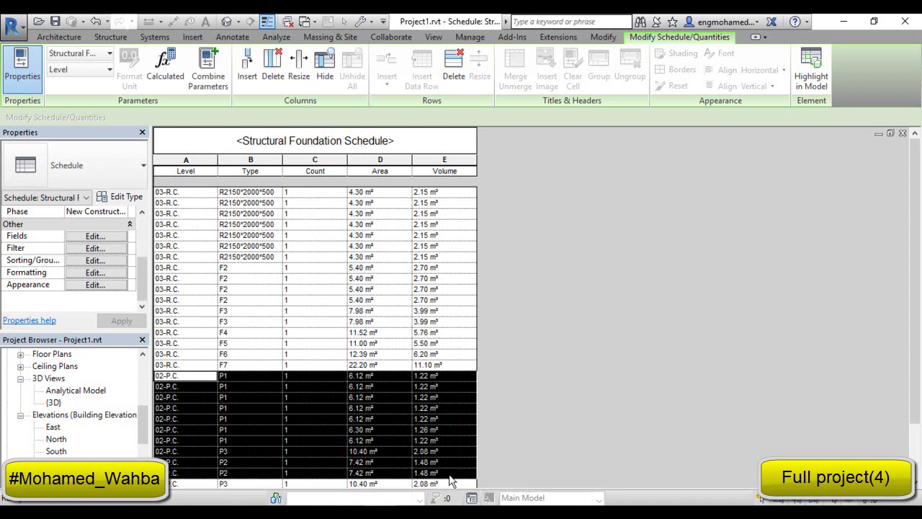
click(180, 256)
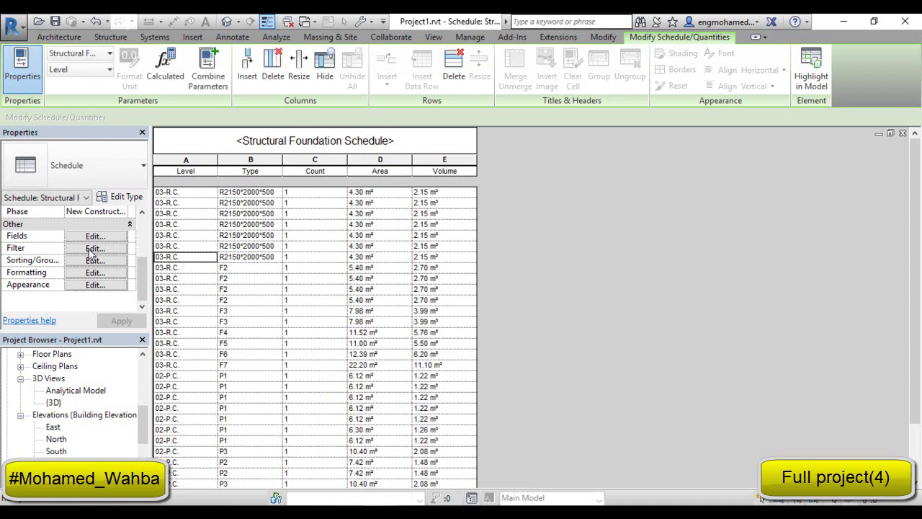
click(93, 249)
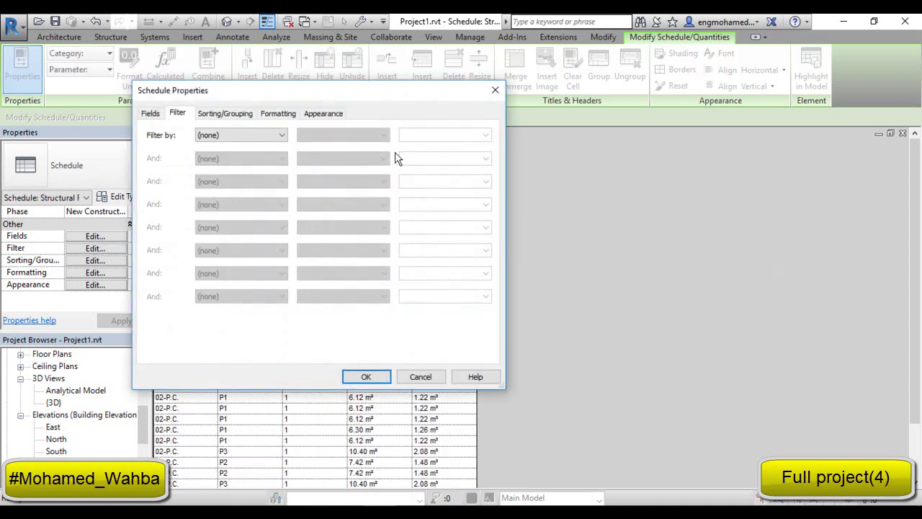
drag(350, 93, 671, 85)
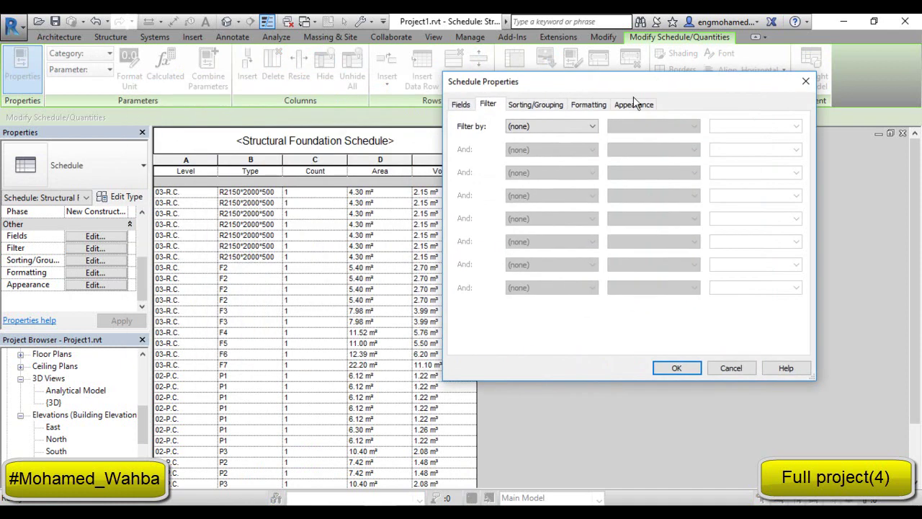
click(536, 127)
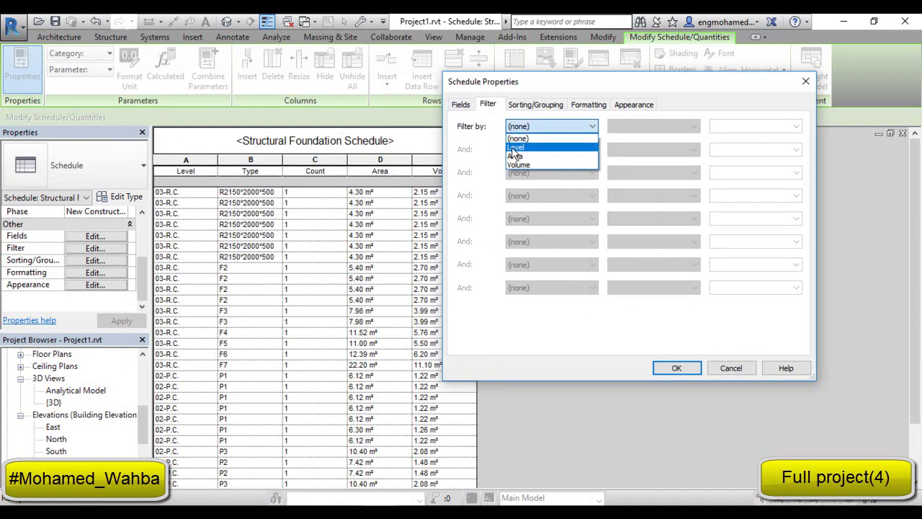
click(515, 147)
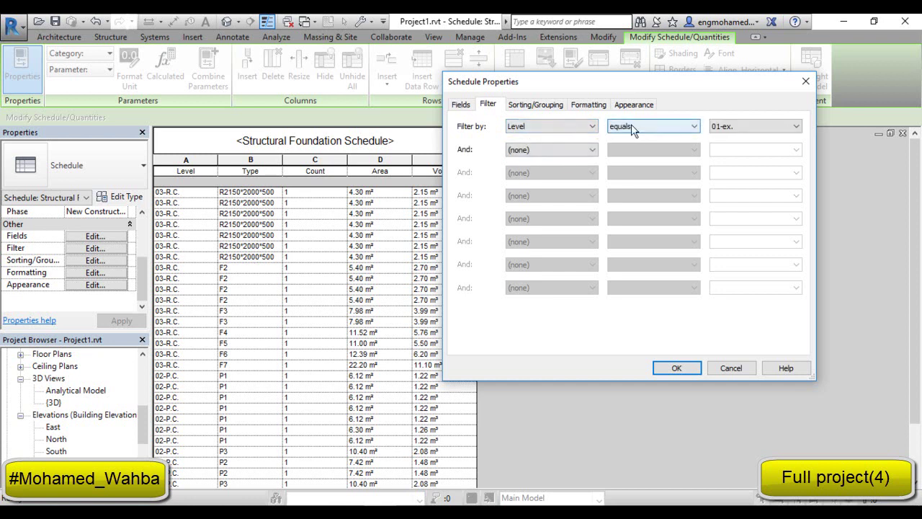
click(733, 128)
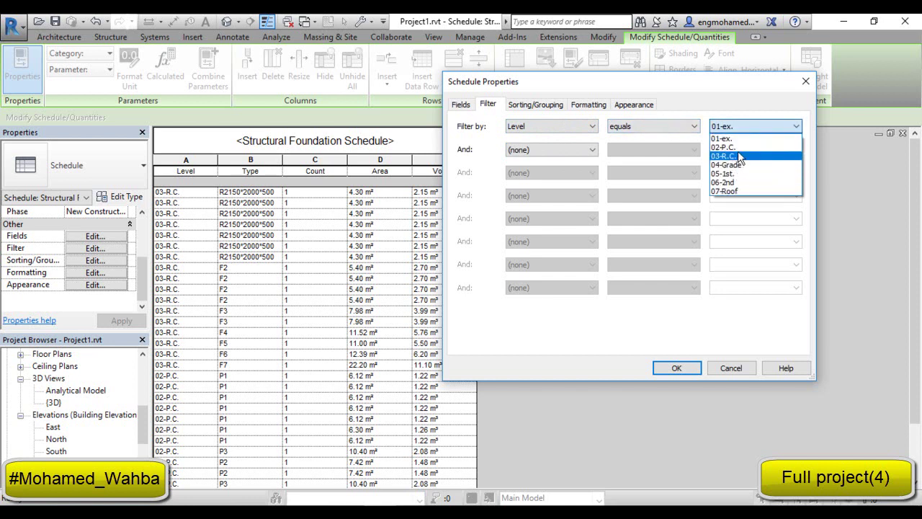
click(739, 156)
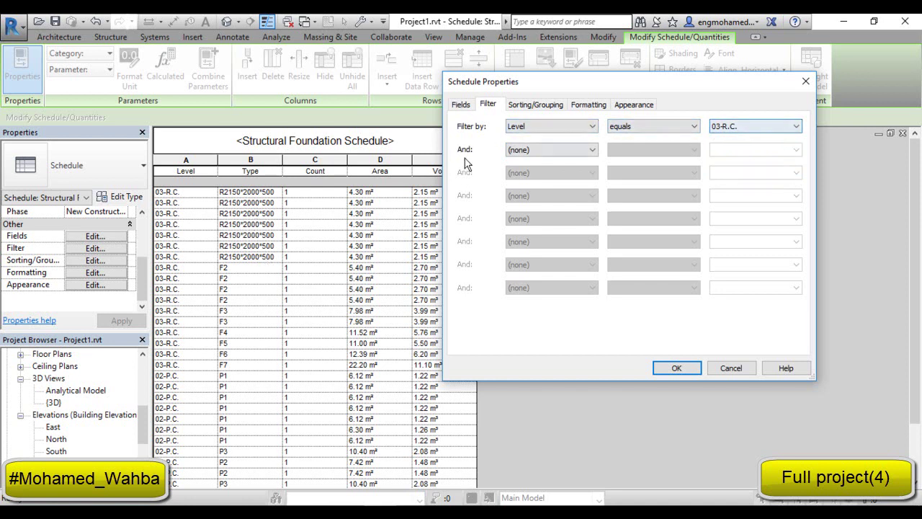
click(525, 150)
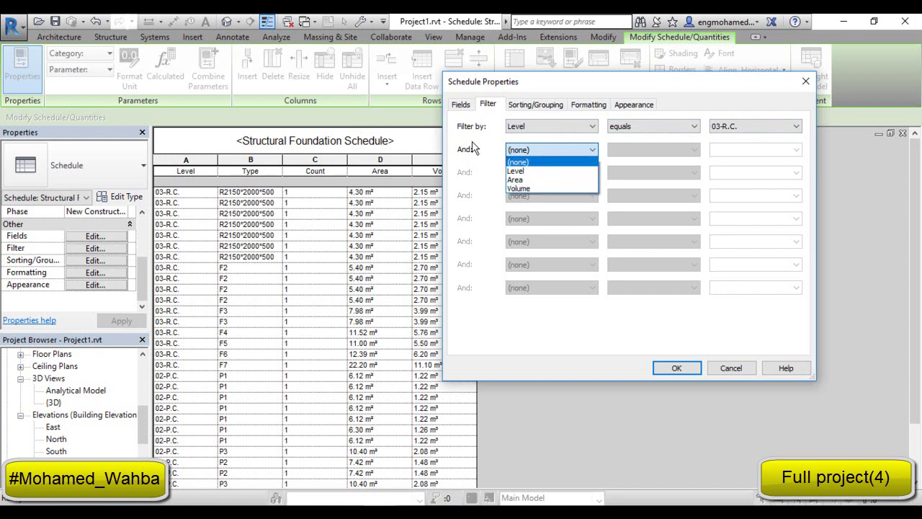
click(475, 149)
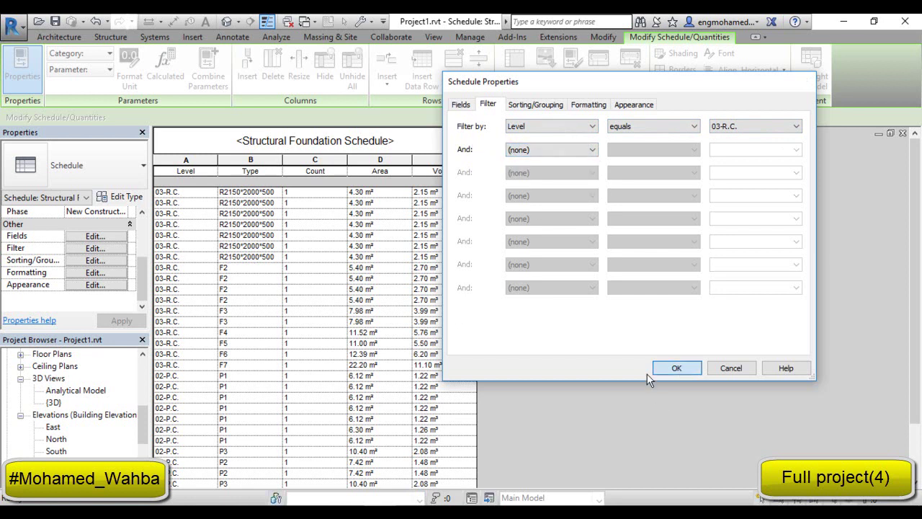
click(674, 368)
drag(180, 193, 505, 366)
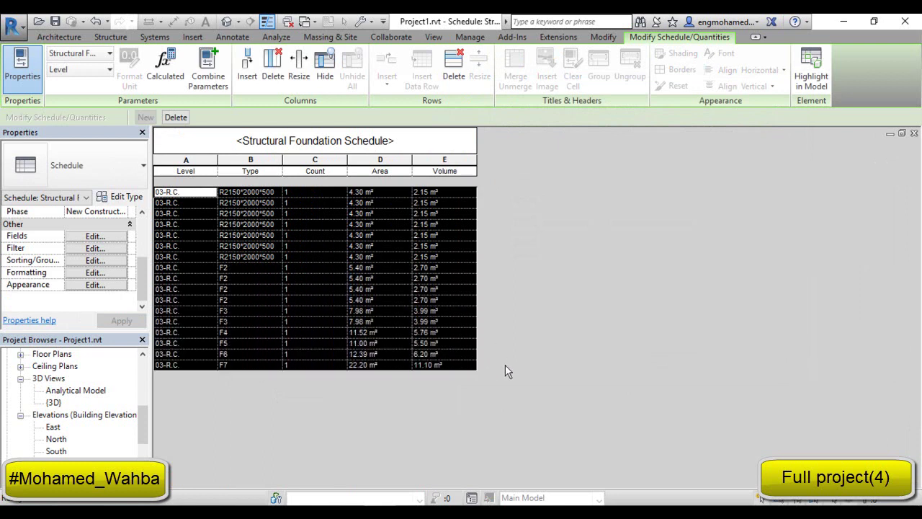
click(314, 312)
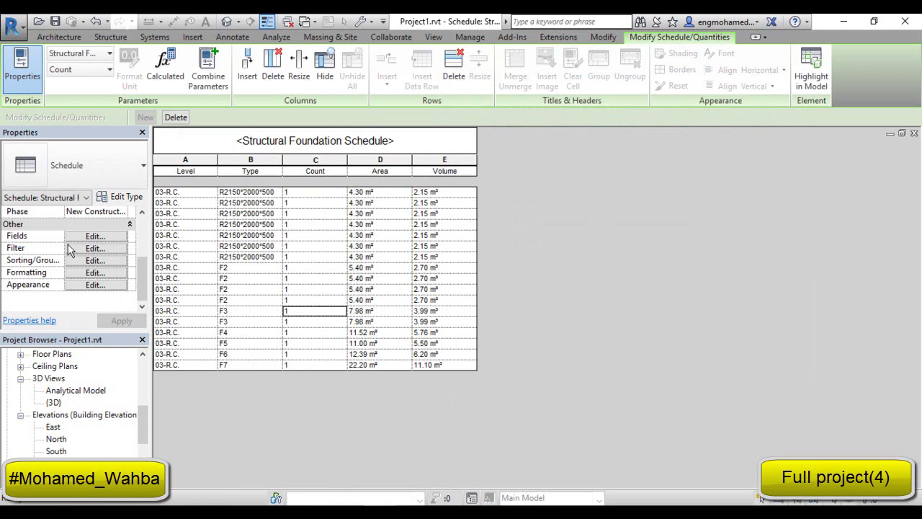
- Remove the Level filter from the foundation schedule by setting its filter field to (none)
click(90, 248)
click(536, 131)
click(533, 136)
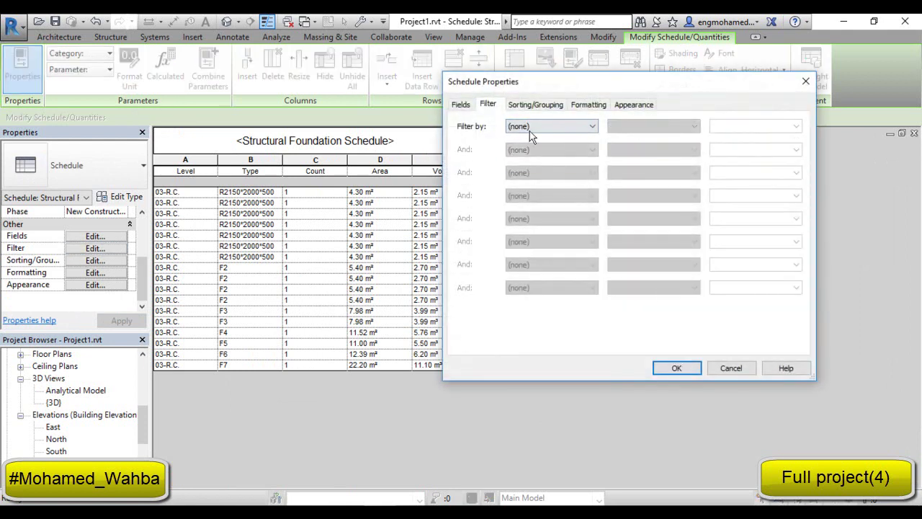
click(676, 369)
- Examine the repeated R2150*2000*500 and F2 rows, comparing their count, area and volume values
scroll(254, 247, down, 2)
scroll(276, 246, up, 2)
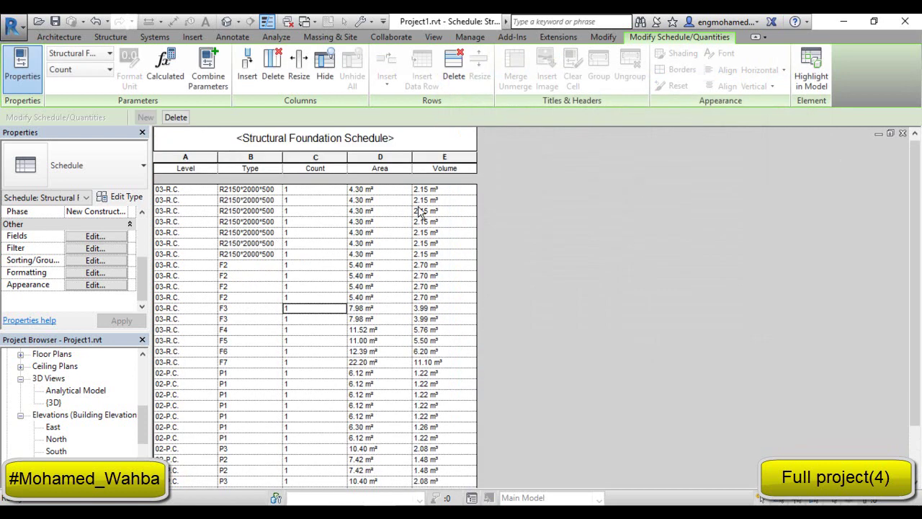
drag(455, 203, 295, 281)
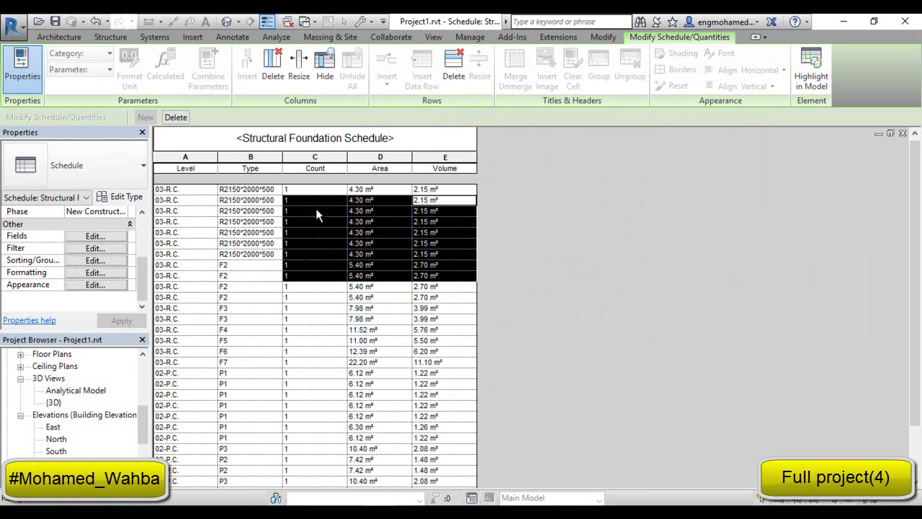
drag(320, 201, 338, 245)
drag(363, 189, 468, 268)
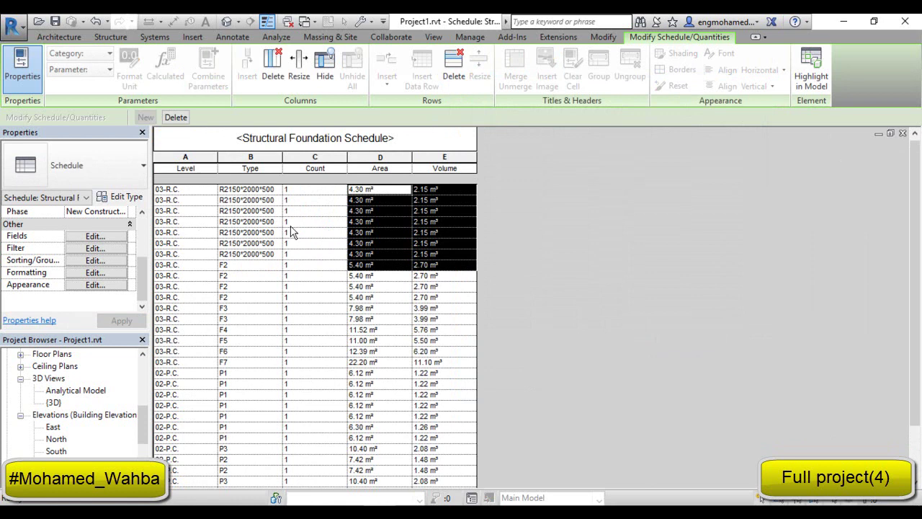
scroll(404, 237, down, 3)
scroll(356, 266, up, 3)
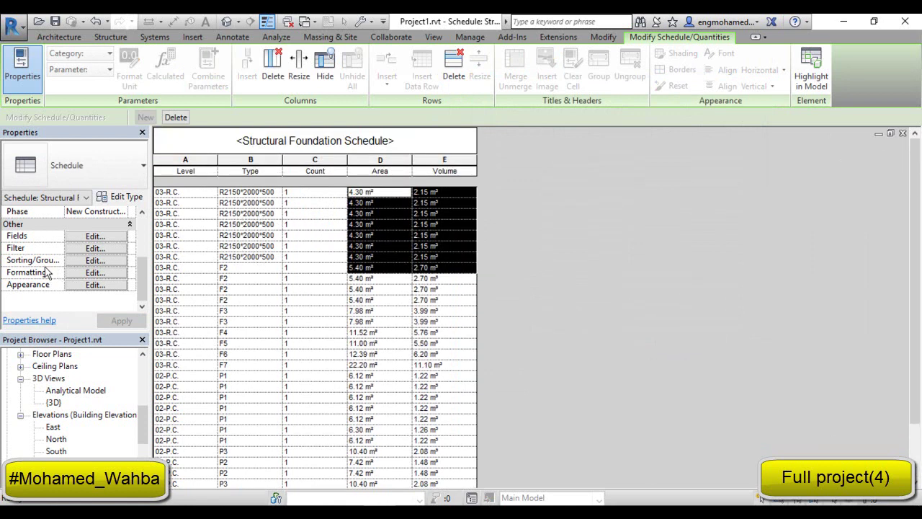
- Set the schedule to sort by Level and then by Type, both ascending
click(109, 263)
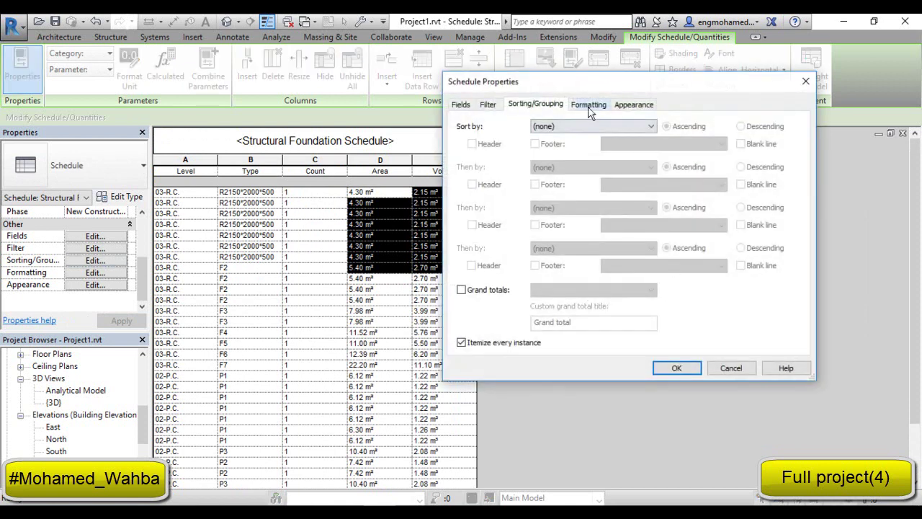
drag(579, 89, 625, 79)
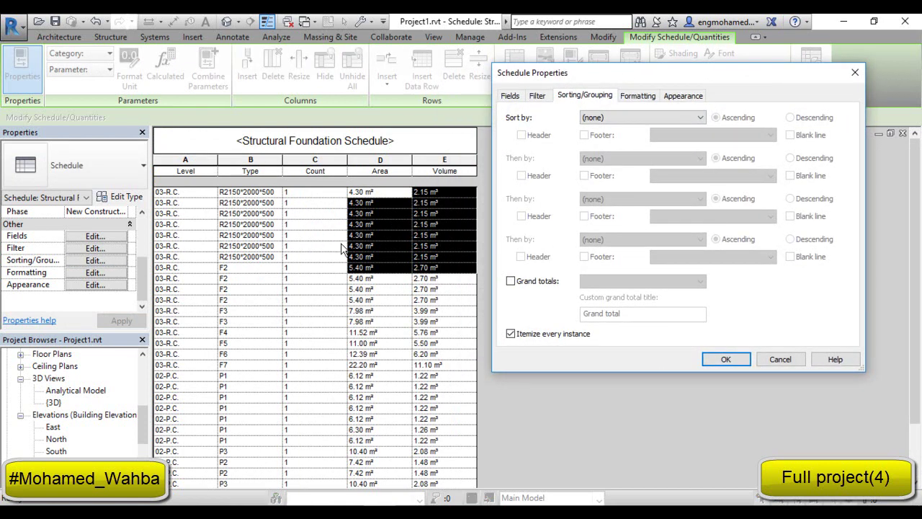
click(595, 118)
click(603, 139)
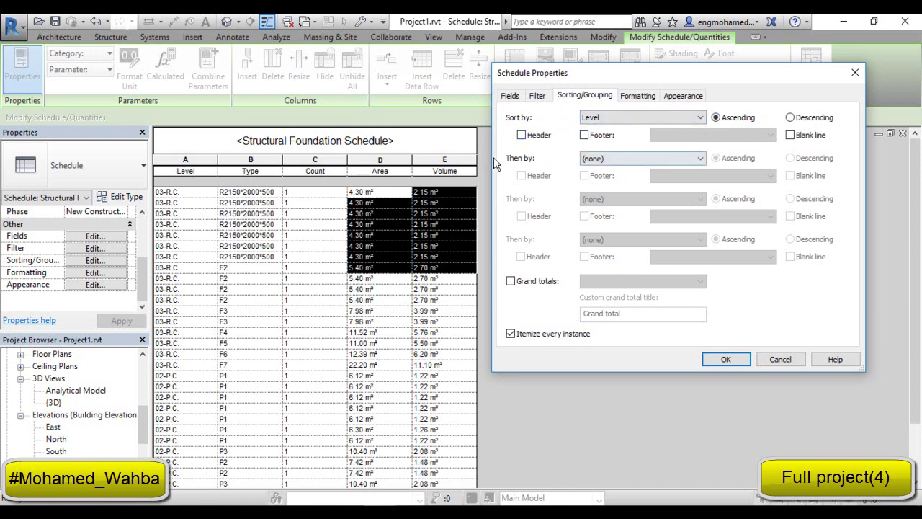
click(617, 159)
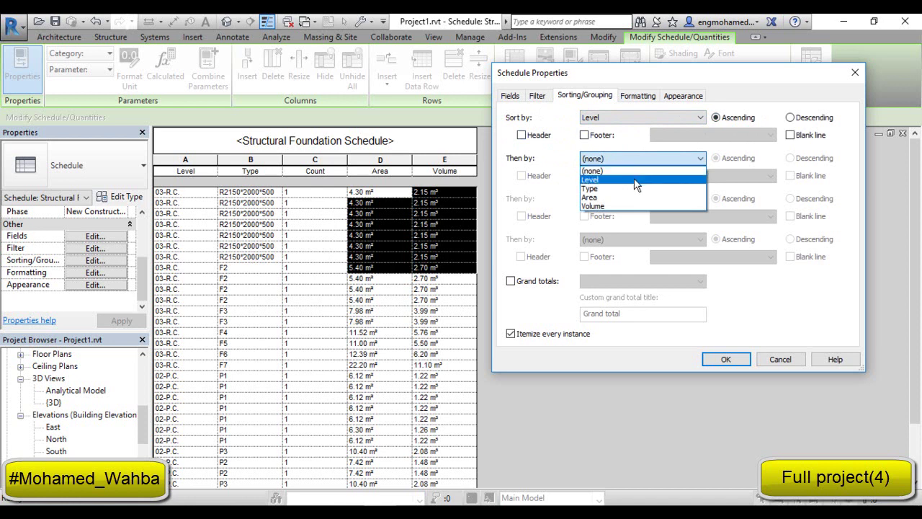
click(636, 188)
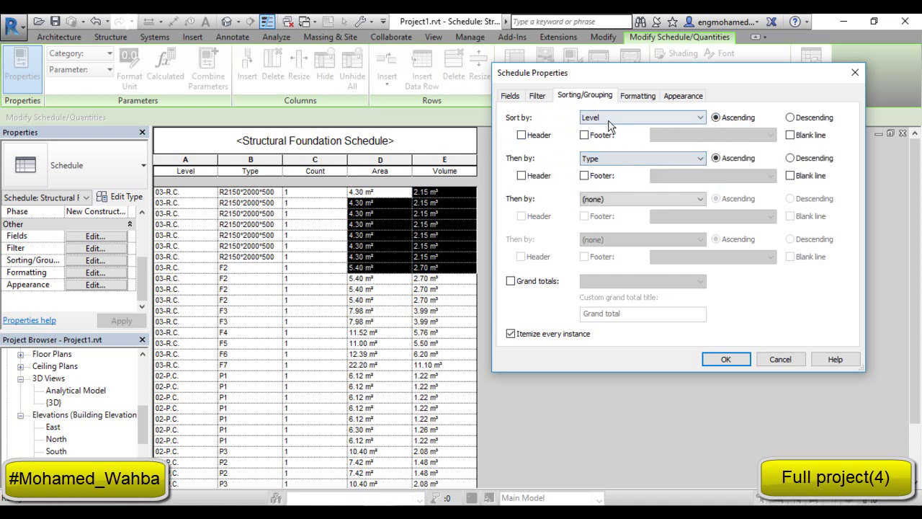
- Add Area and Volume as the third and fourth ascending sort criteria and apply the schedule sorting
click(617, 199)
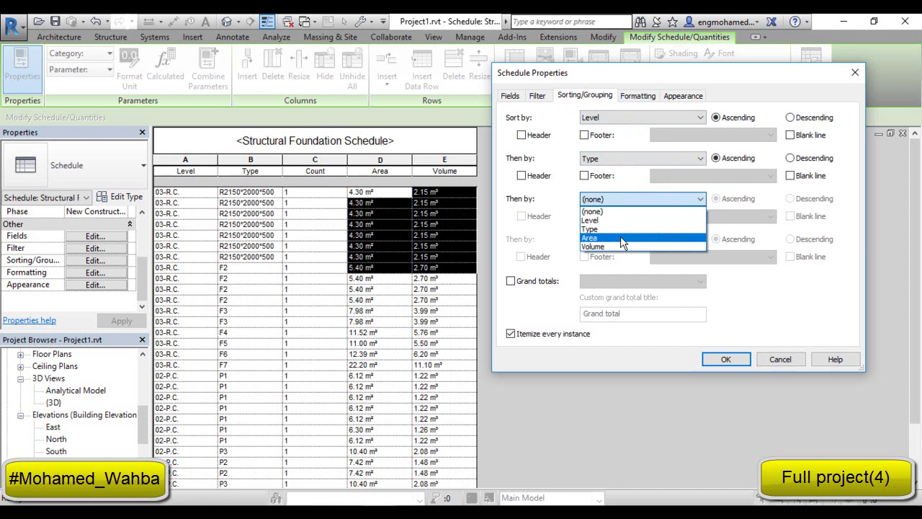
click(621, 233)
click(620, 238)
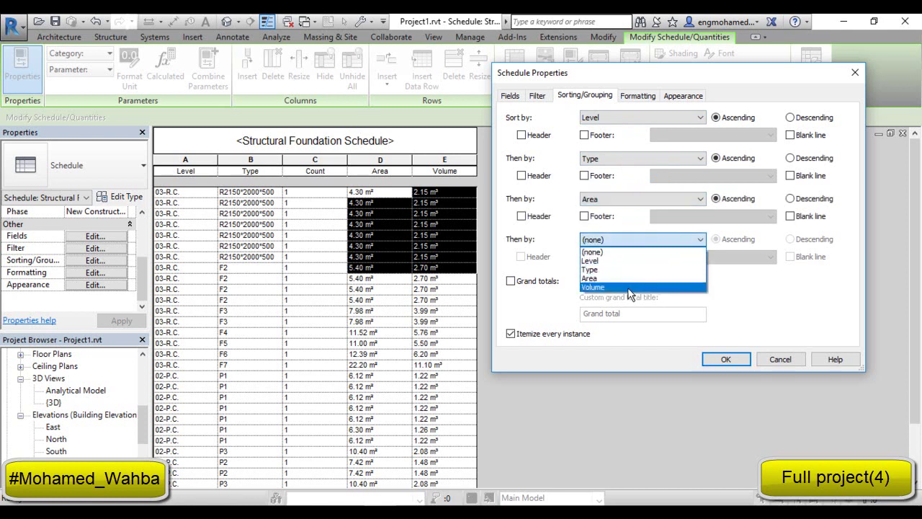
click(628, 288)
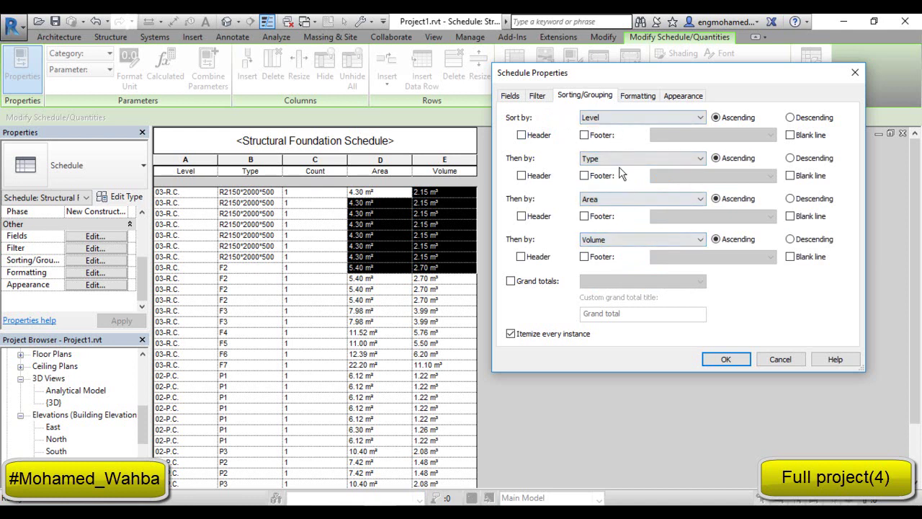
click(725, 360)
- Check how the sorted schedule orders the 02-P.C. and 03-R.C. rows in the Level column
scroll(199, 207, down, 3)
scroll(192, 197, up, 3)
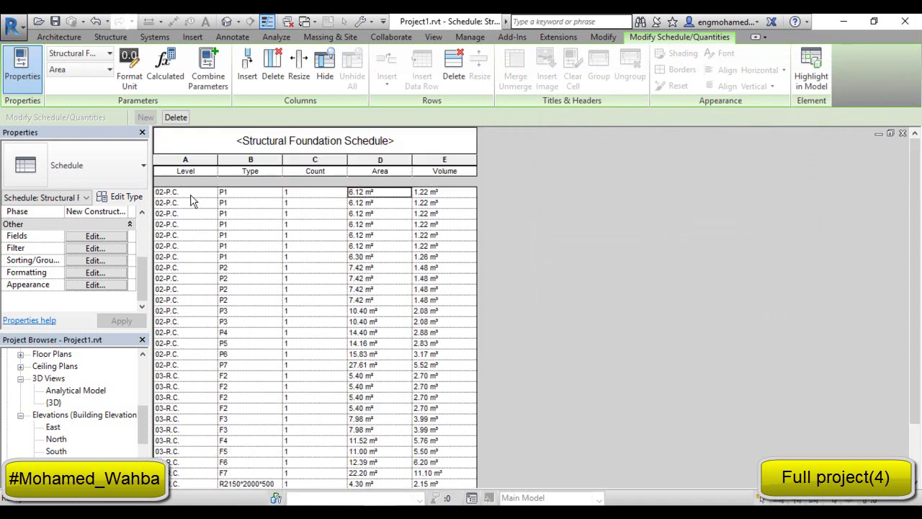
drag(190, 195, 439, 234)
drag(184, 204, 193, 418)
scroll(191, 318, down, 2)
scroll(200, 252, up, 2)
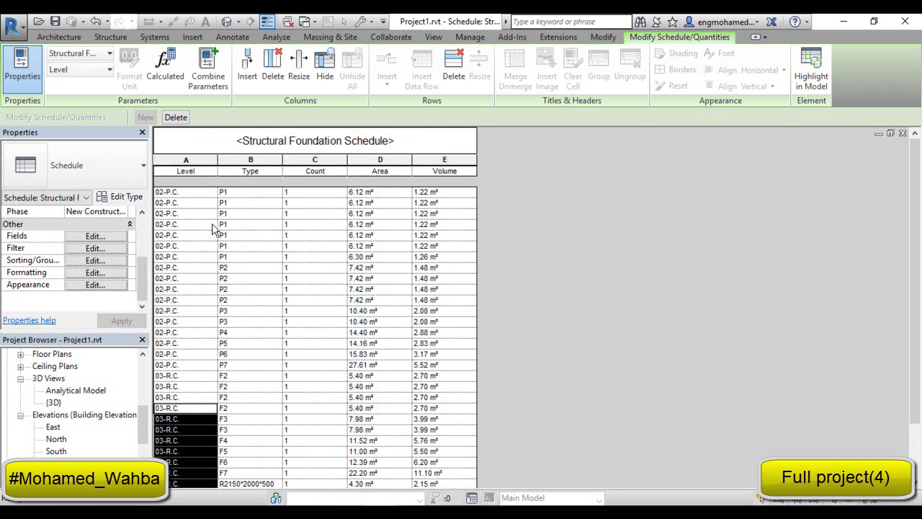
drag(176, 192, 214, 341)
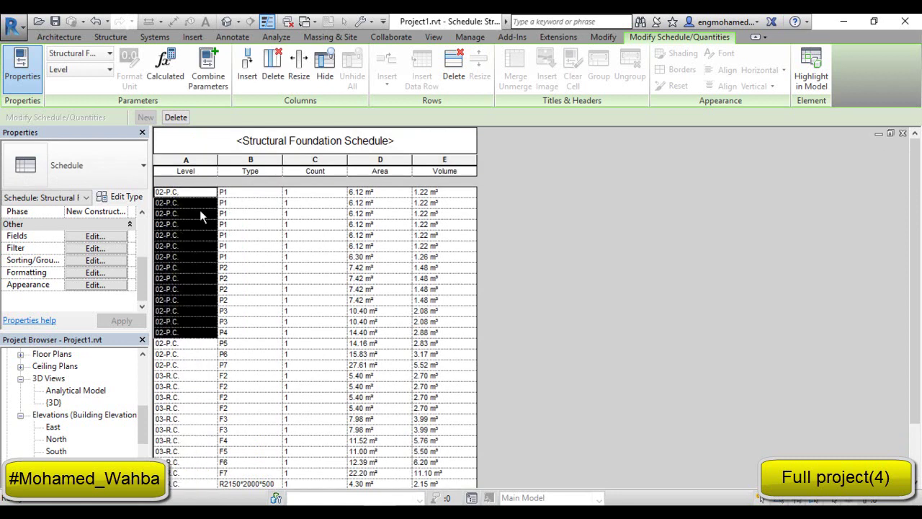
- Compare the type, count, area and volume of the repeated P1 rows on level 02-P.C
drag(236, 193, 243, 259)
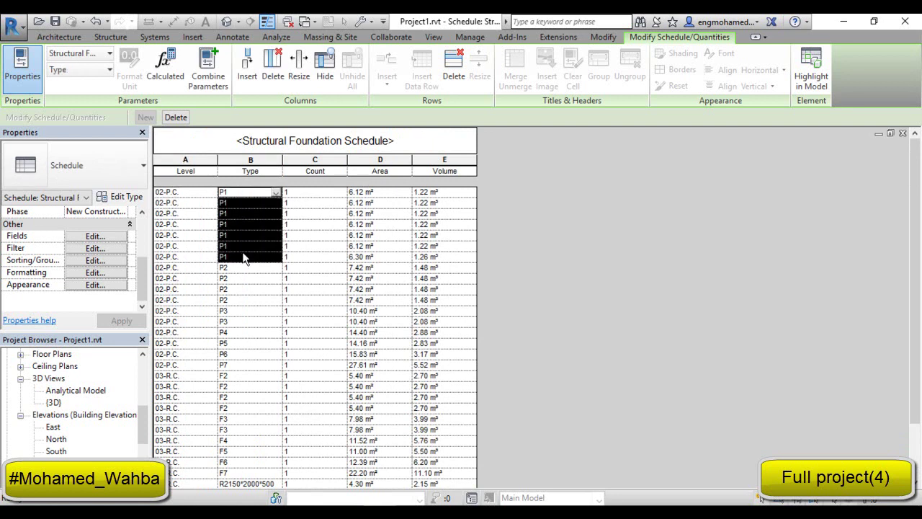
drag(304, 195, 318, 220)
drag(376, 193, 395, 229)
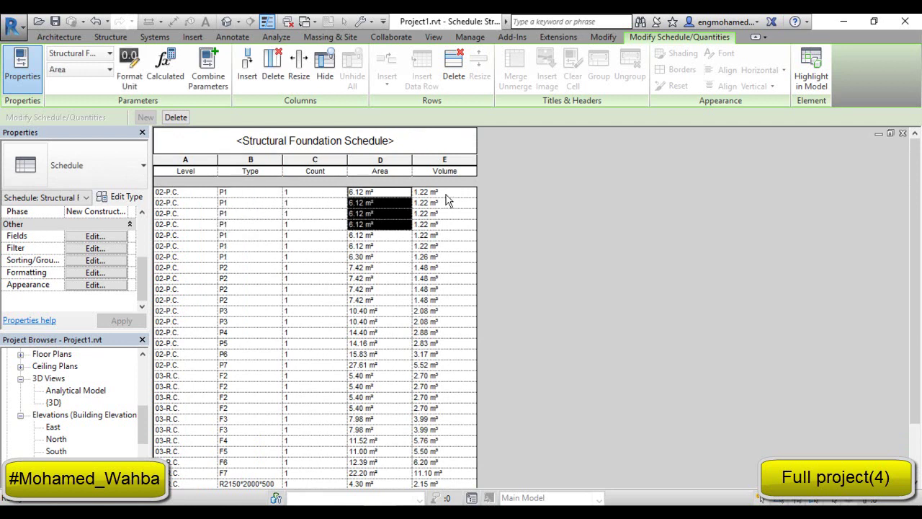
drag(446, 195, 464, 241)
scroll(409, 255, down, 3)
scroll(439, 216, up, 3)
drag(446, 200, 217, 238)
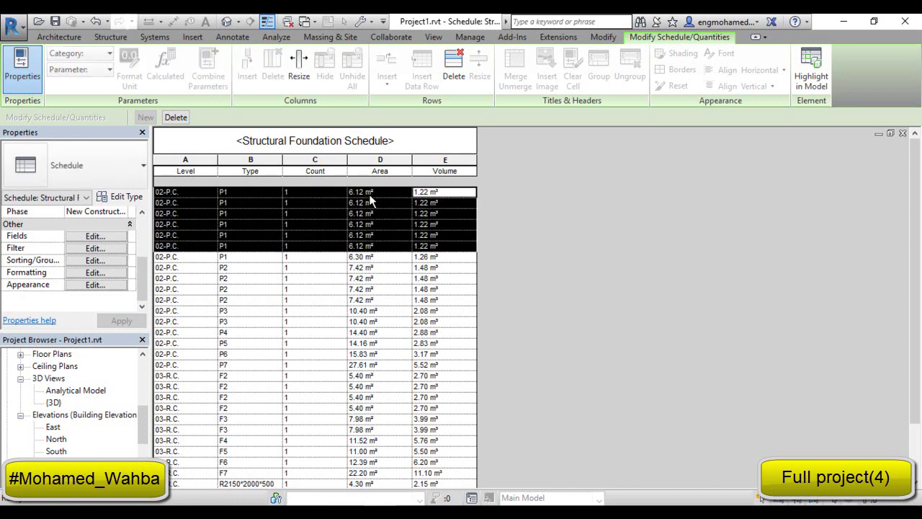
drag(370, 193, 369, 217)
drag(439, 192, 443, 217)
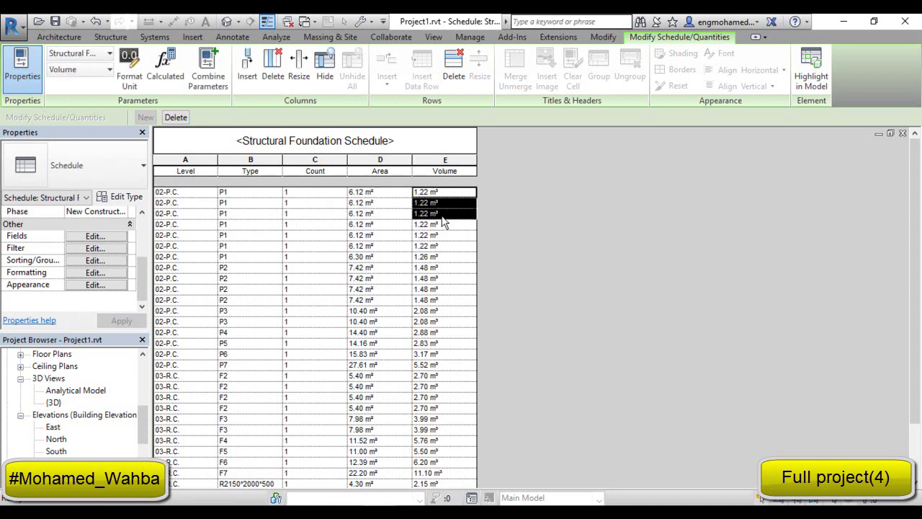
click(300, 196)
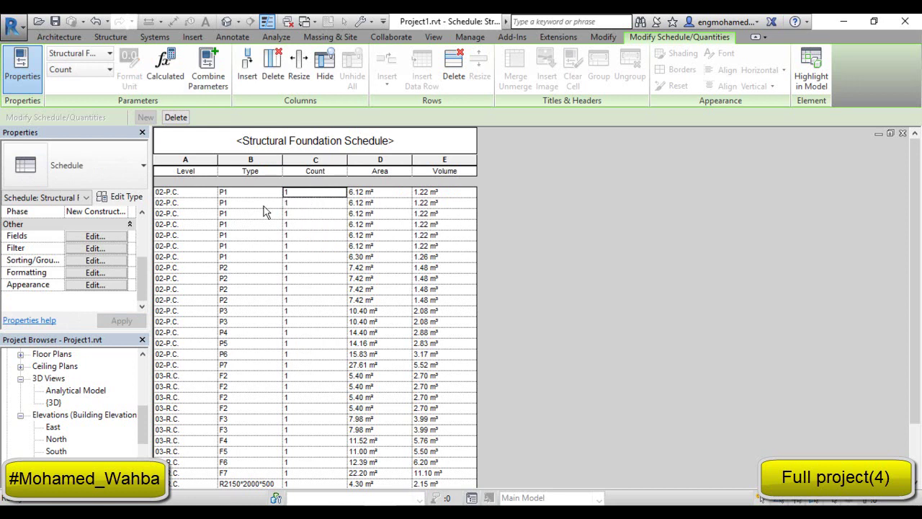
- Turn off itemizing every instance so that identical foundations are grouped into single schedule rows
click(95, 260)
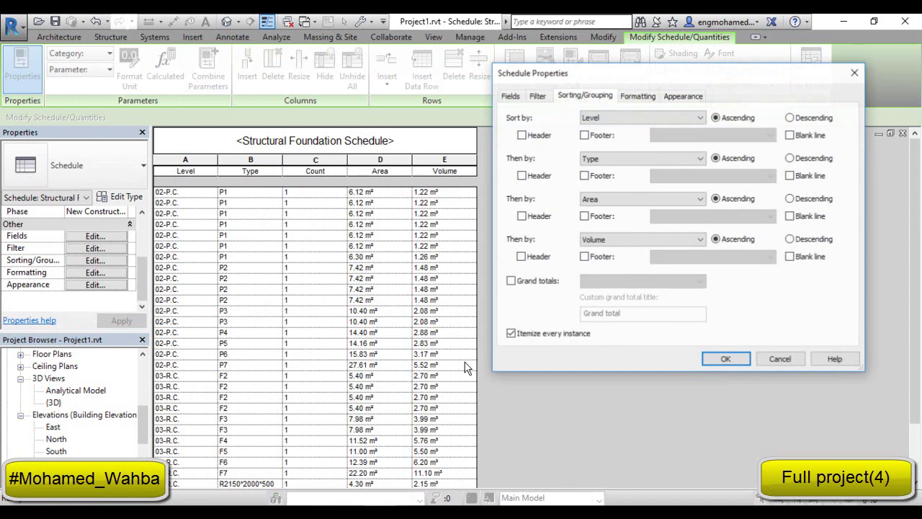
click(525, 338)
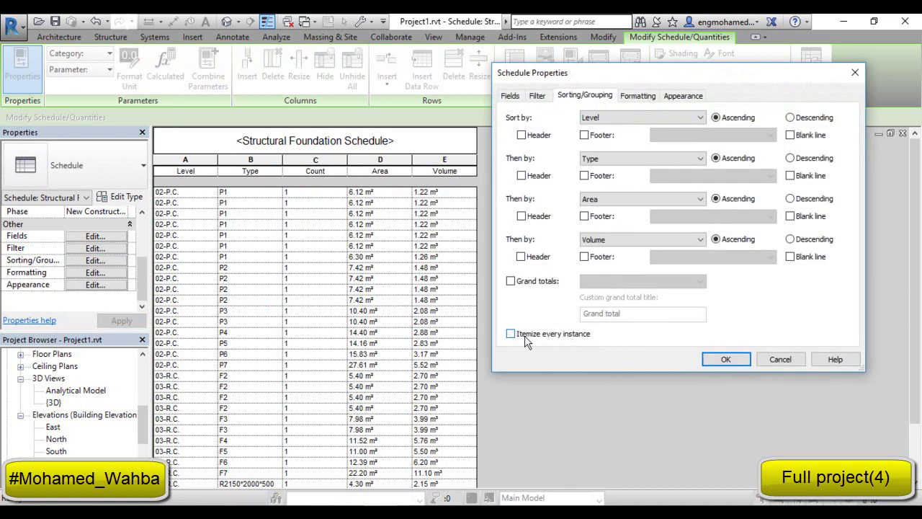
click(723, 358)
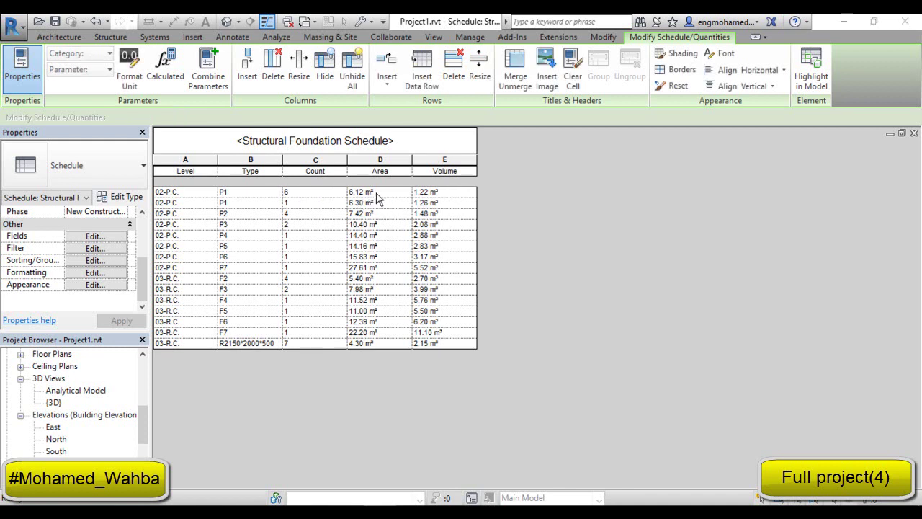
- Check whether the area and volume in the first grouped P1 row are per-instance values or totals for its count
click(368, 193)
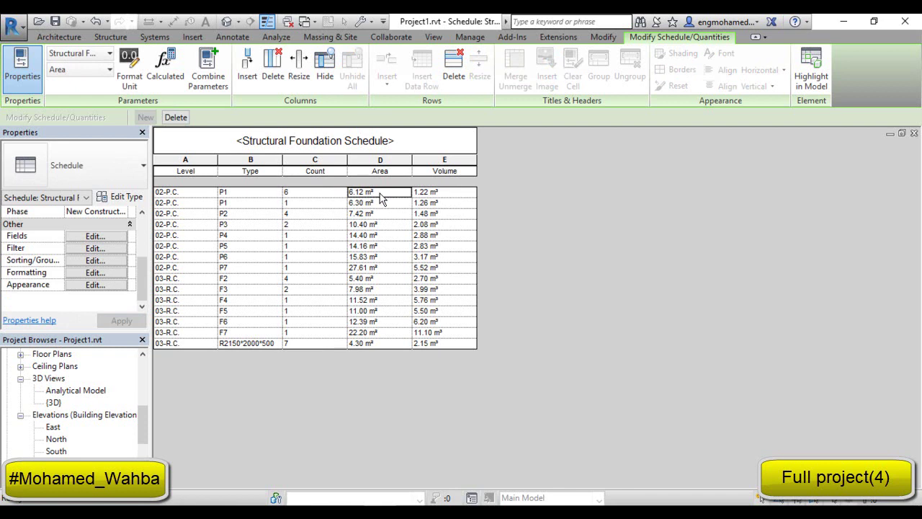
click(444, 194)
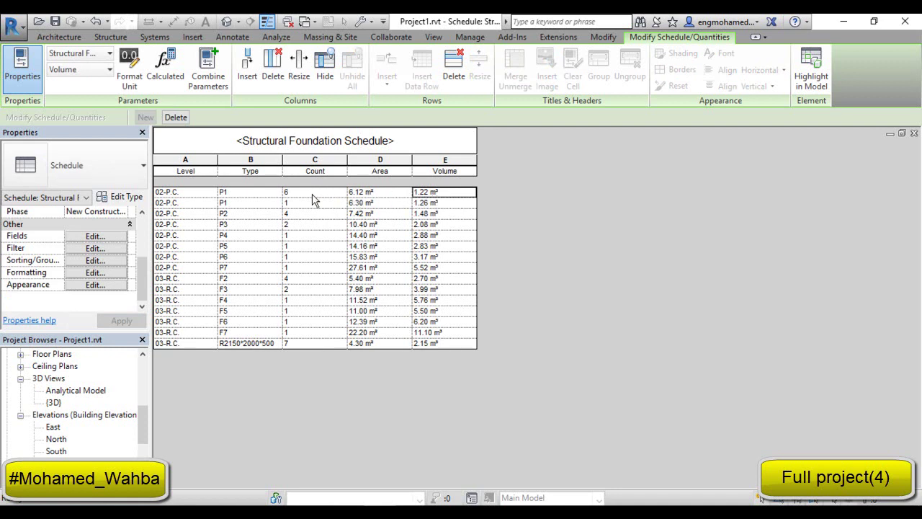
click(230, 193)
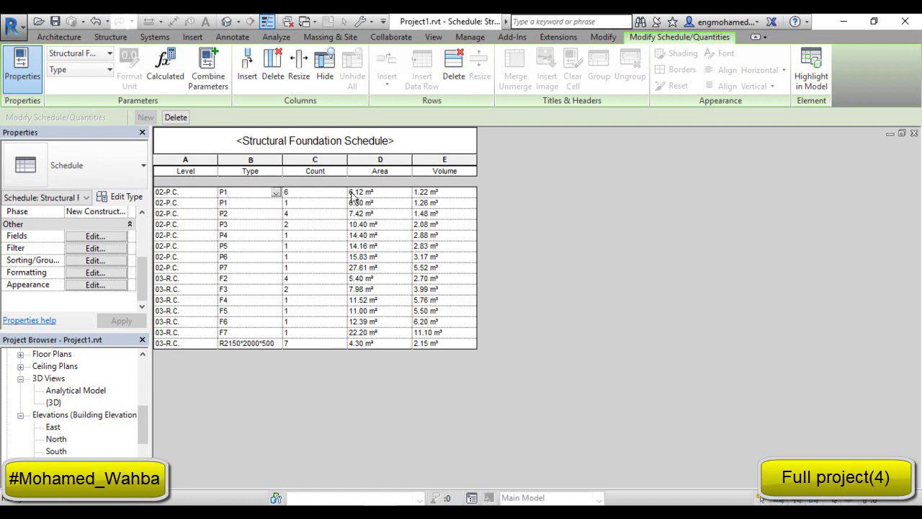
click(369, 193)
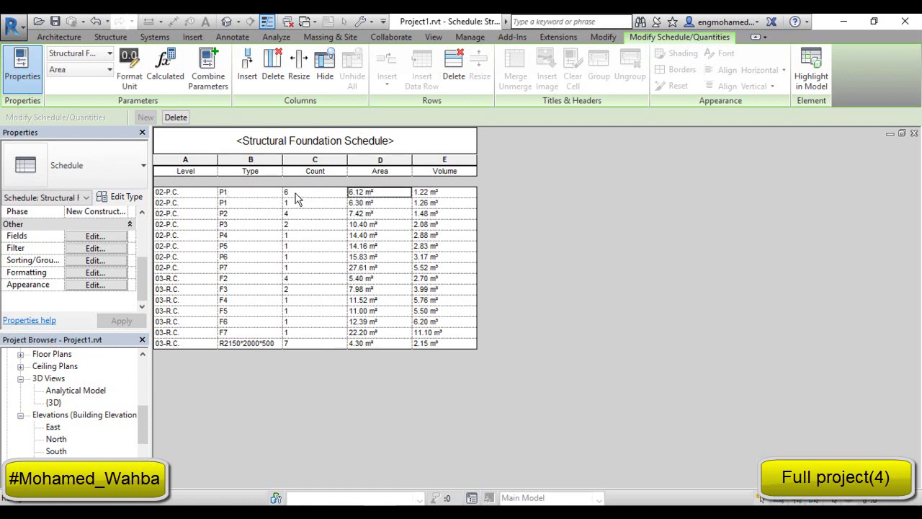
click(252, 195)
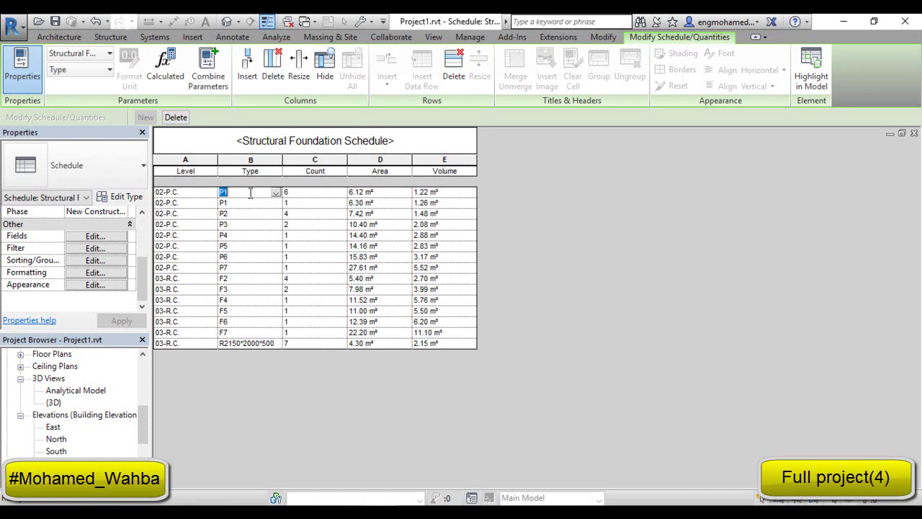
drag(365, 195, 443, 199)
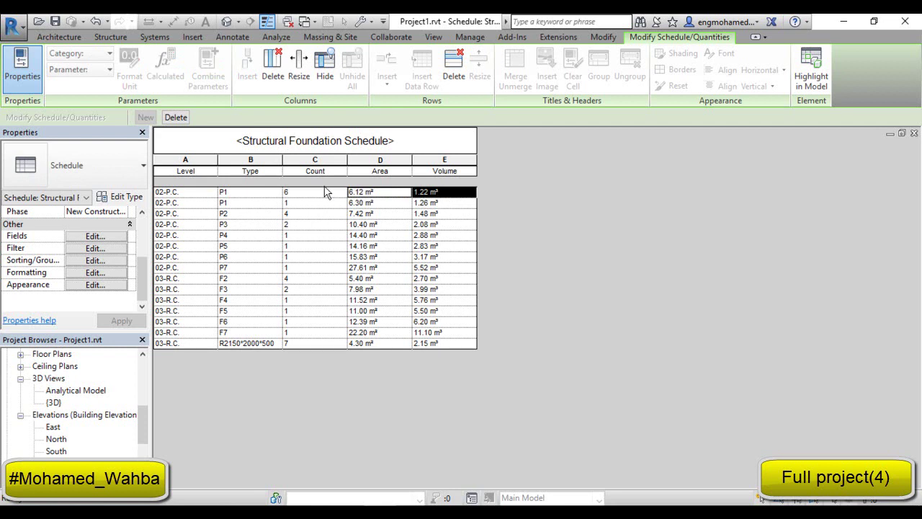
- Set the Area field's formatting to Calculate totals, keeping its heading, horizontal orientation and left alignment
click(80, 273)
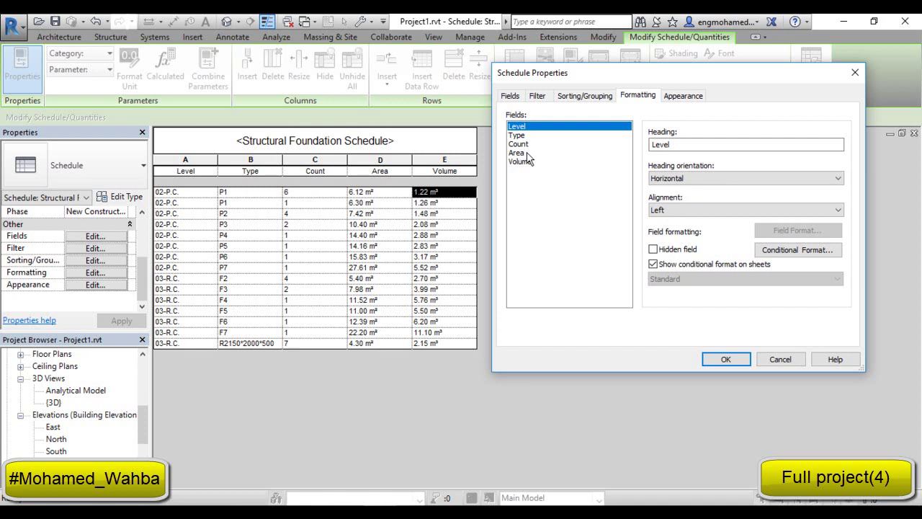
click(527, 153)
drag(678, 147, 654, 144)
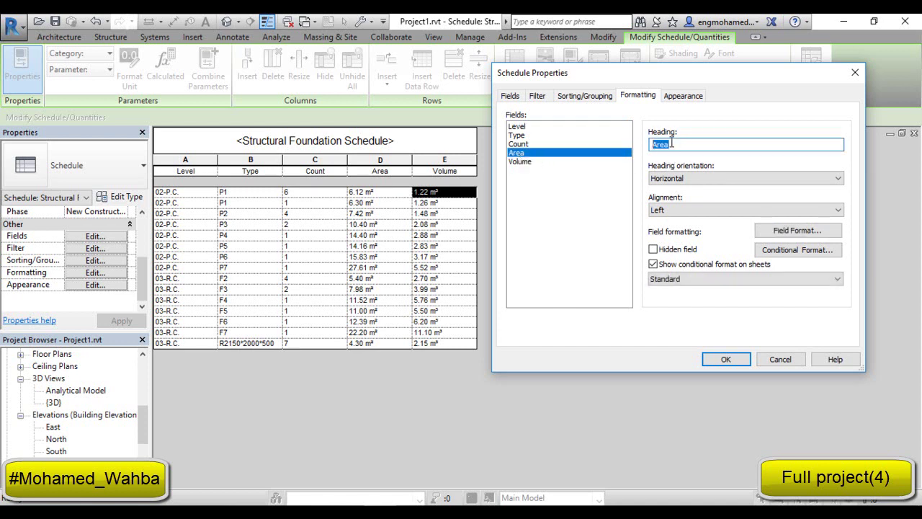
click(664, 180)
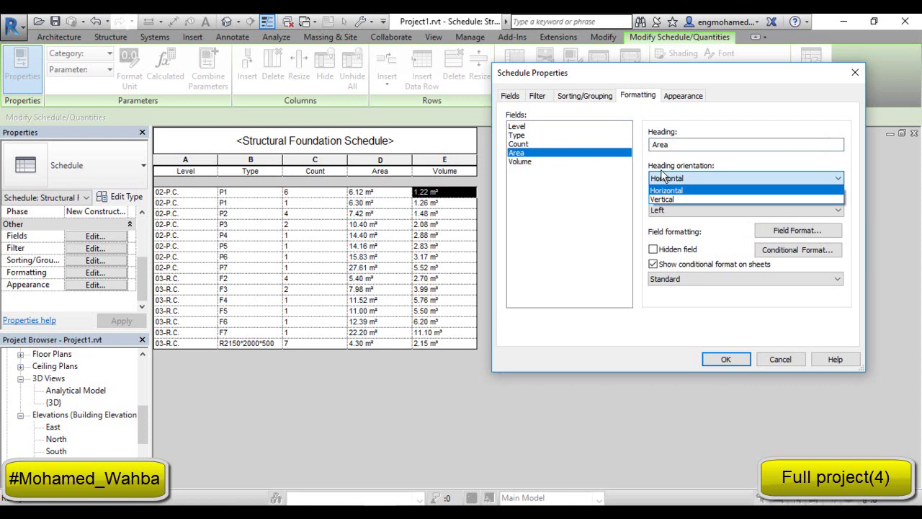
click(668, 178)
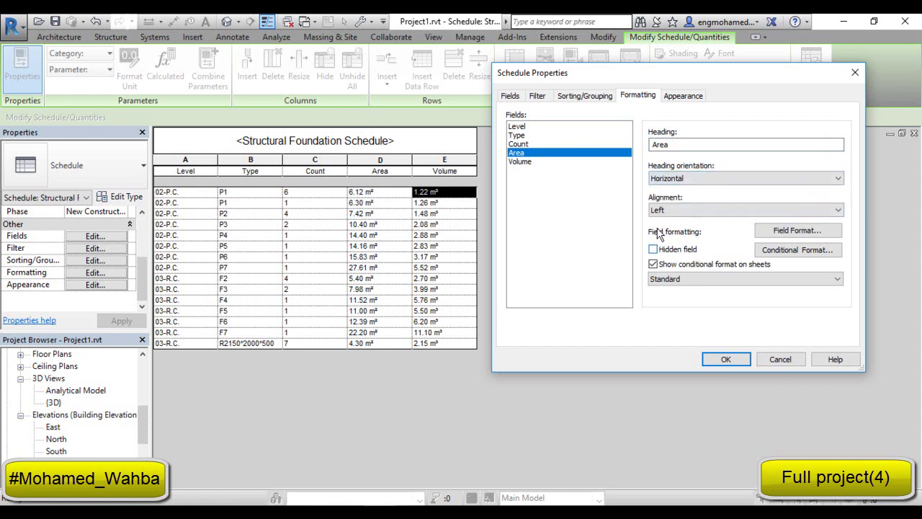
click(688, 216)
click(683, 219)
click(674, 280)
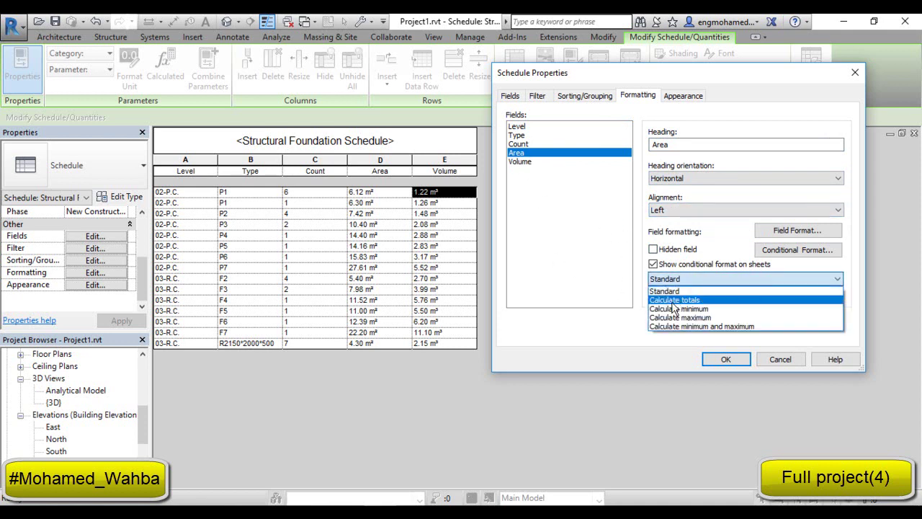
click(698, 299)
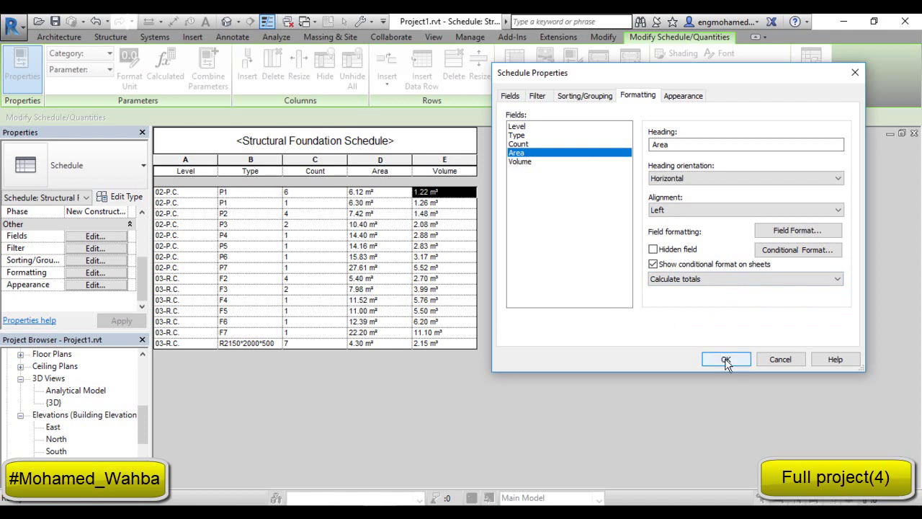
- Set the Volume field's formatting to Calculate totals and apply the schedule formatting
click(523, 162)
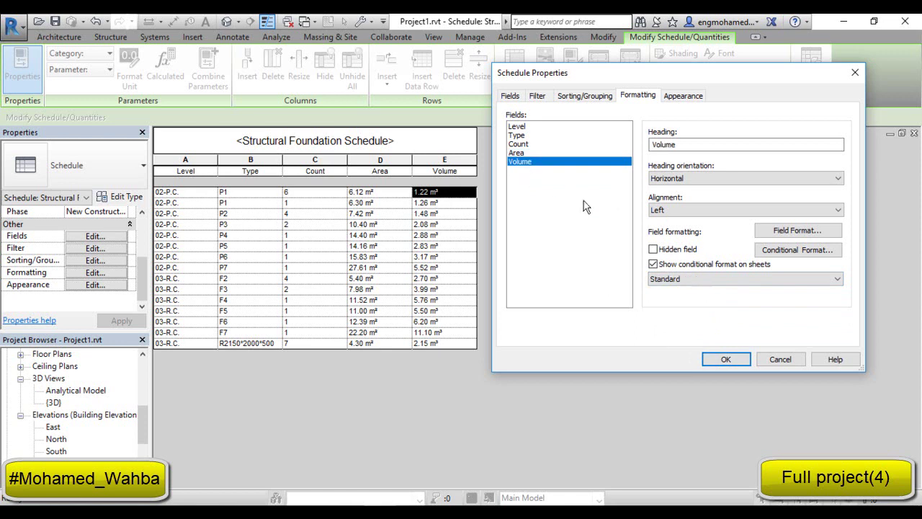
click(683, 280)
click(684, 301)
click(718, 356)
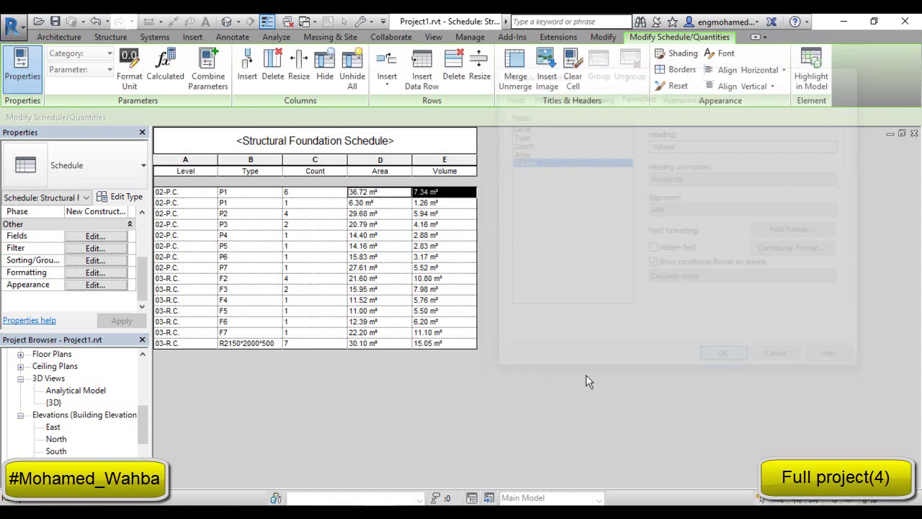
- Review the totalled area and volume values and where the 02-P.C. rows end and the 03-R.C. rows begin
click(372, 194)
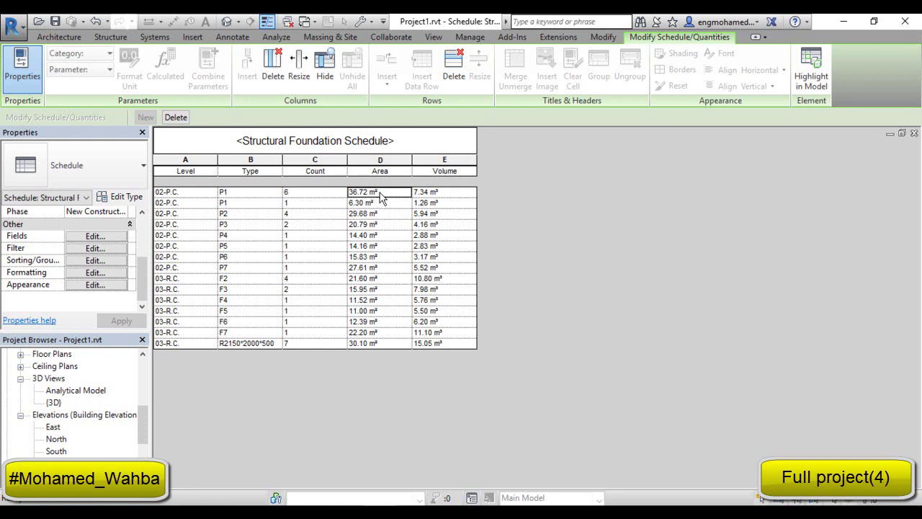
click(441, 198)
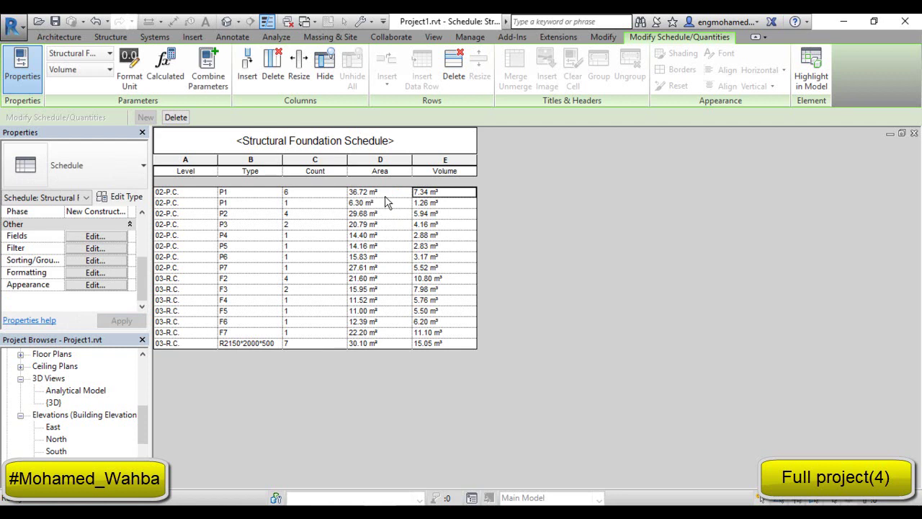
drag(440, 193, 451, 353)
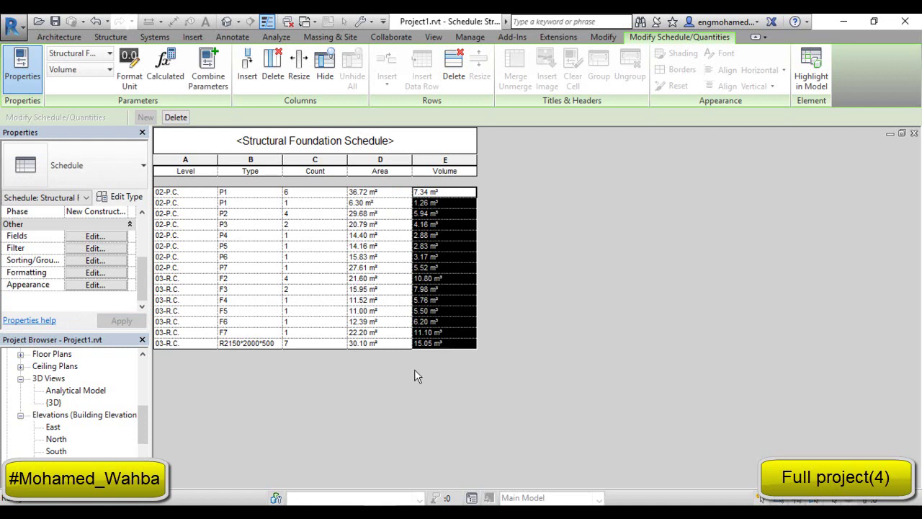
drag(446, 267, 432, 344)
click(185, 279)
drag(177, 271, 417, 182)
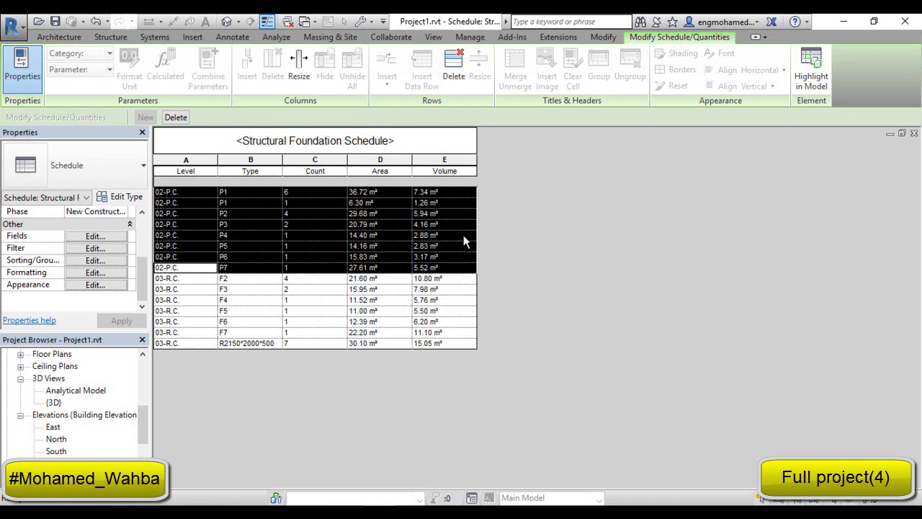
click(443, 245)
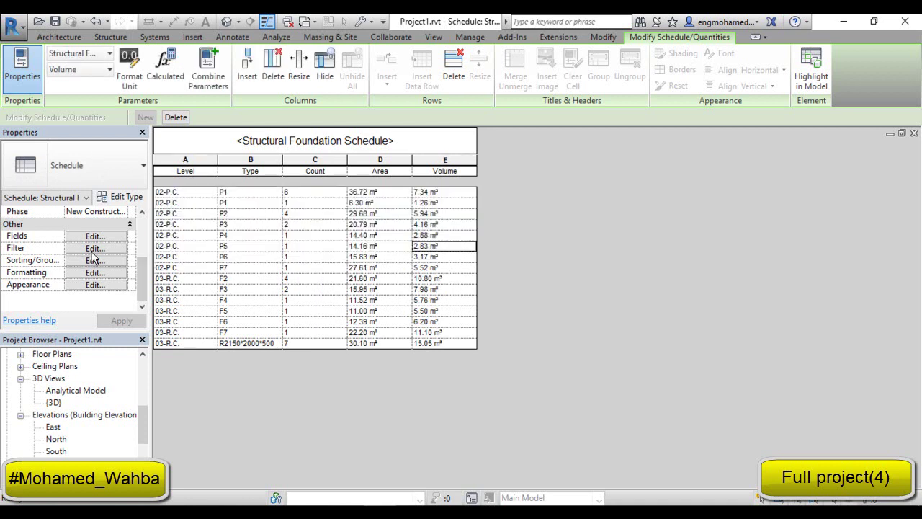
- Add a footer to the Level sorting with Title, count, and totals, and apply it to the schedule
click(81, 260)
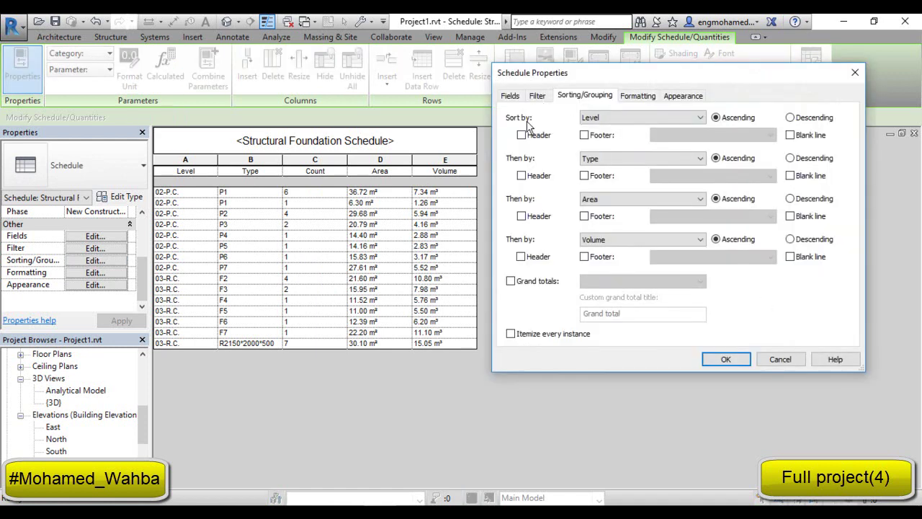
click(584, 135)
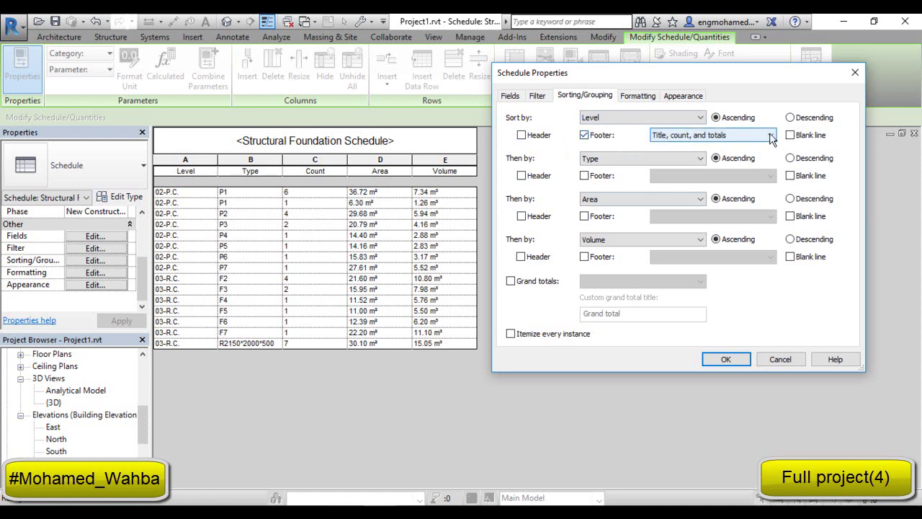
click(728, 141)
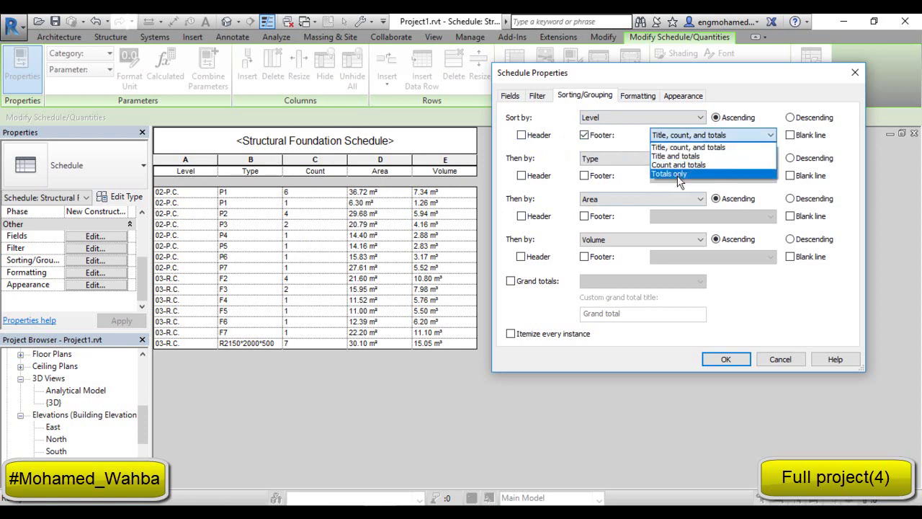
click(686, 146)
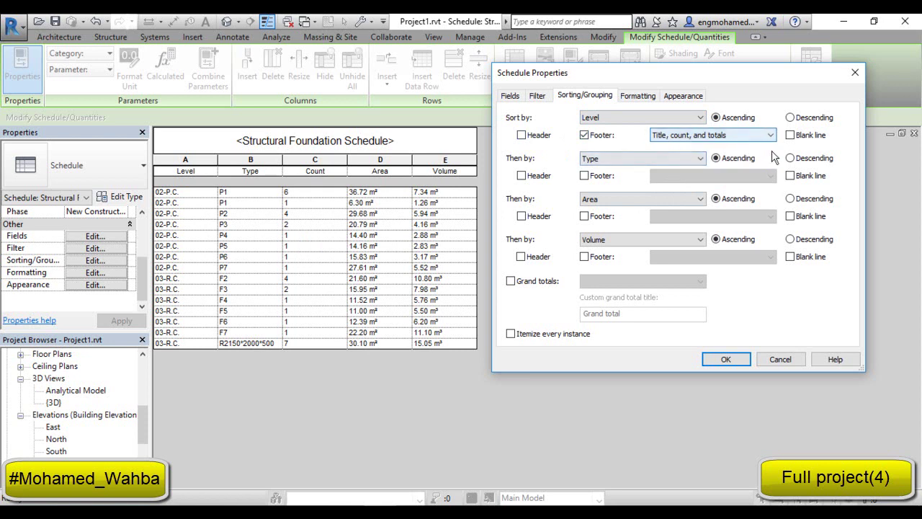
click(726, 359)
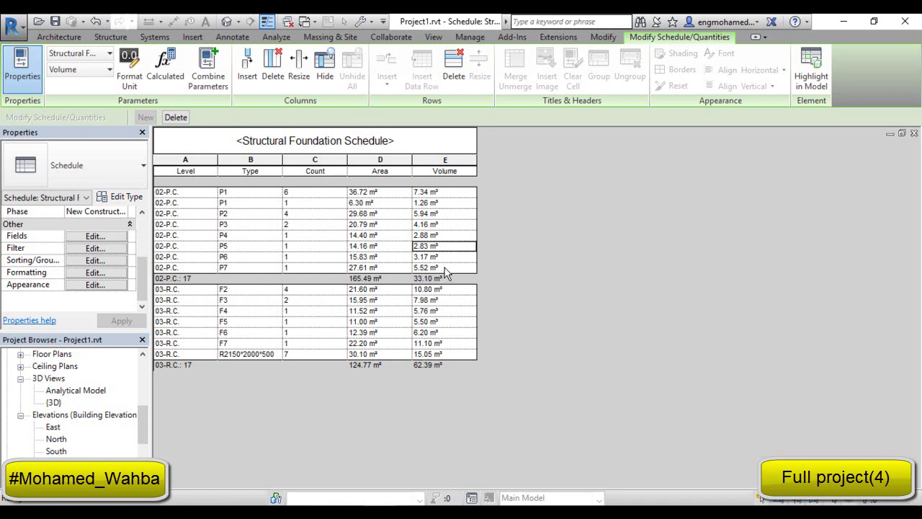
- Compare the Volume values of the 02-P.C. and 03-R.C. rows with their footer totals and inspect the schedule title
drag(444, 269, 443, 206)
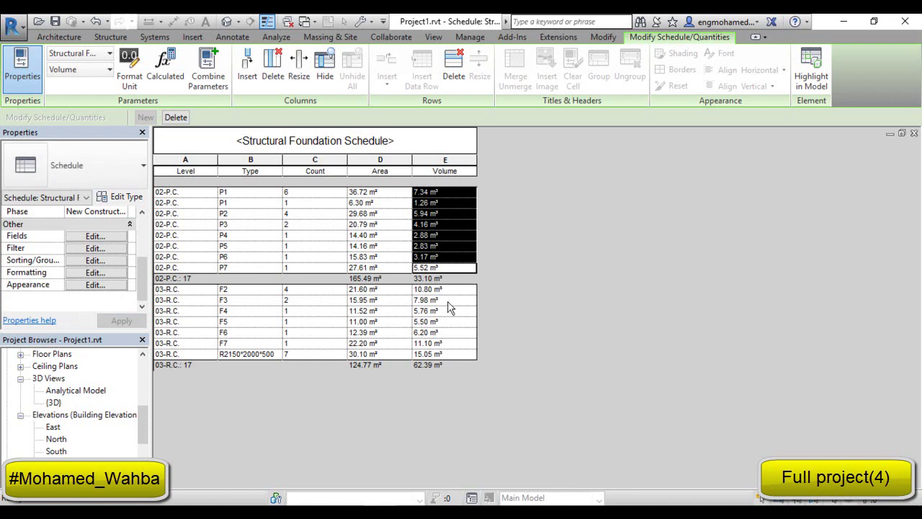
drag(443, 290, 451, 365)
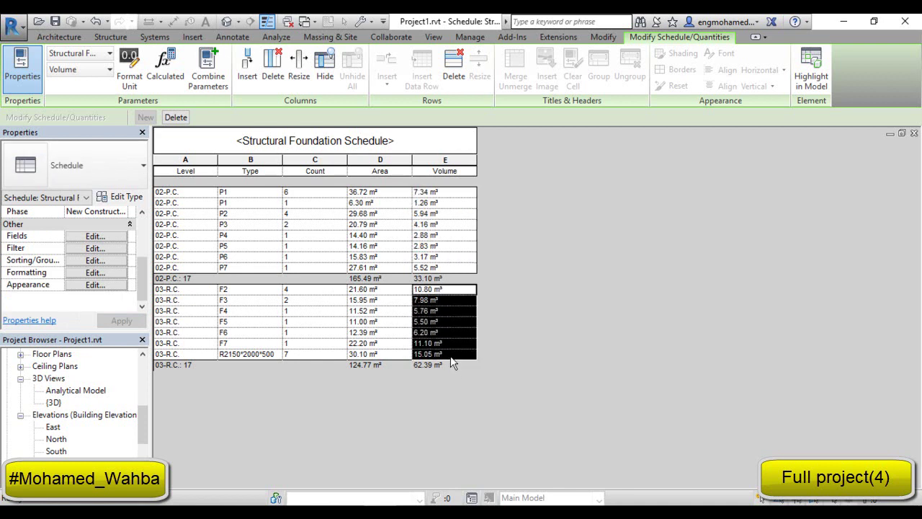
click(441, 312)
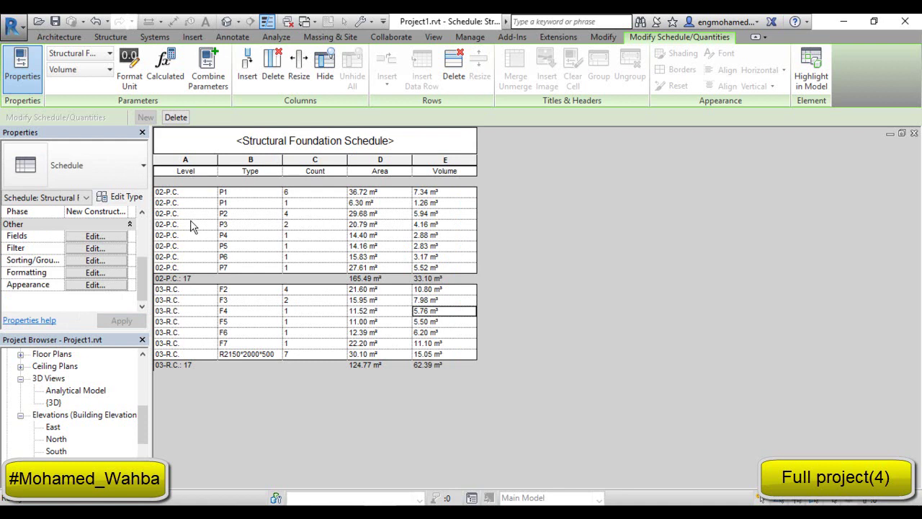
click(282, 142)
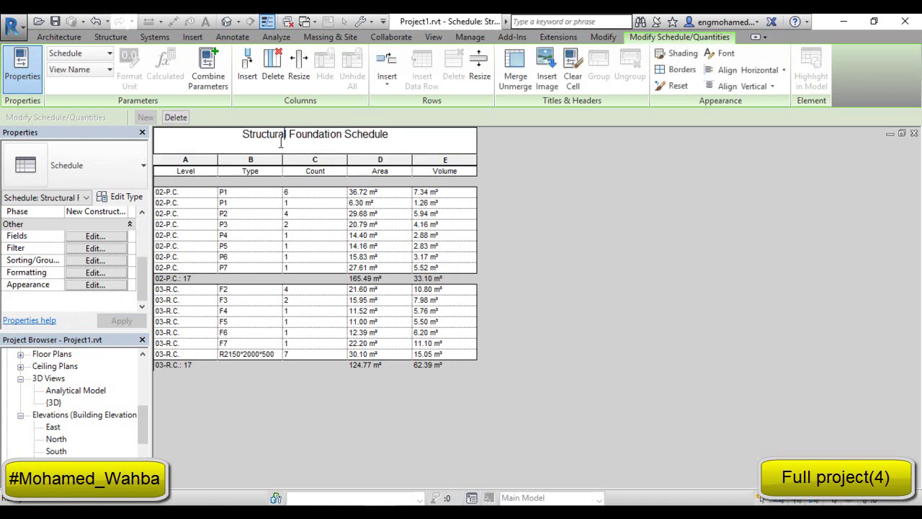
click(249, 293)
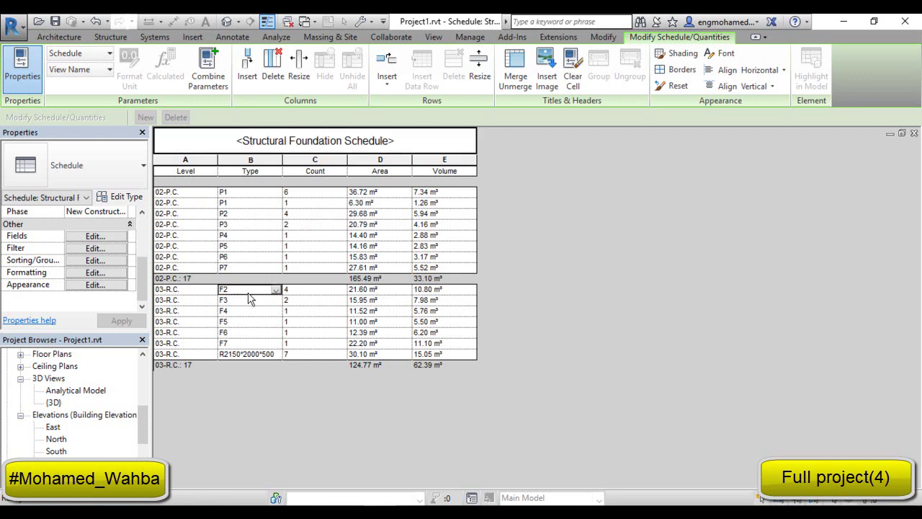
- Duplicate the Structural Foundation Schedule in the project's Schedules/Quantities
scroll(63, 392, down, 3)
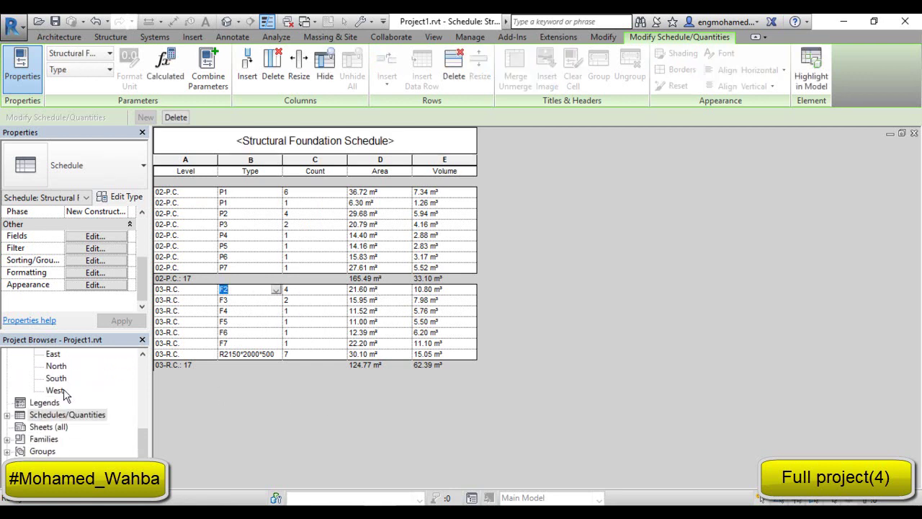
click(7, 415)
click(75, 426)
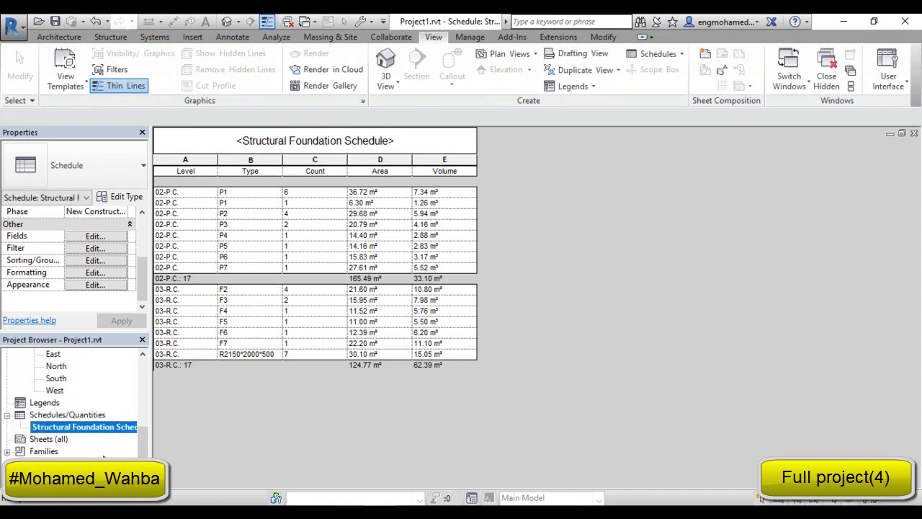
right_click(92, 428)
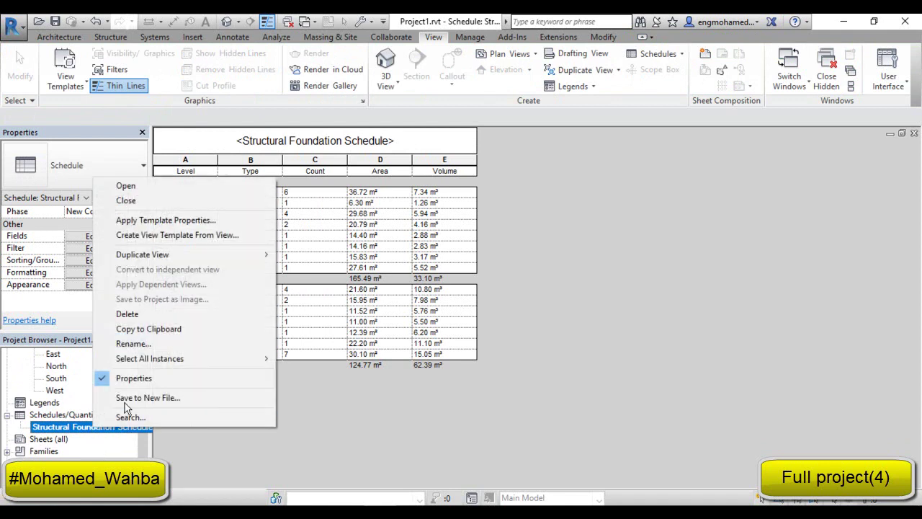
mouse_move(151, 255)
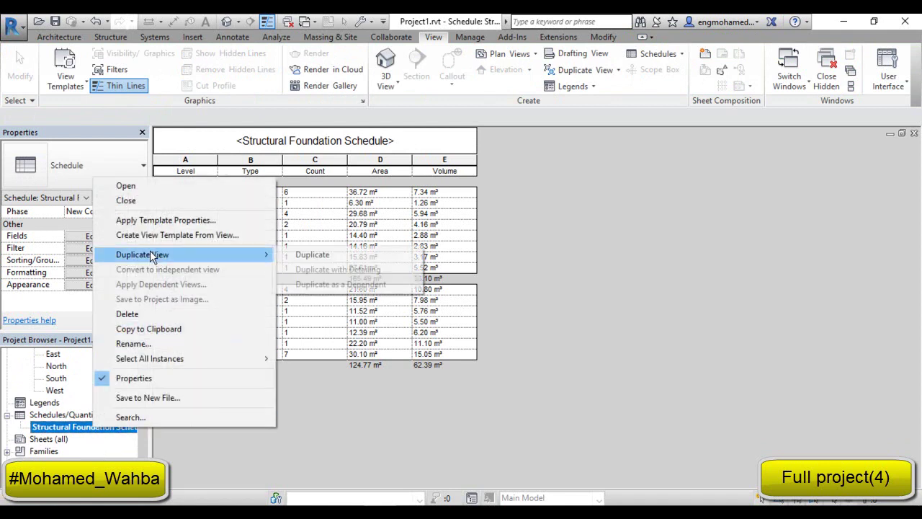
click(312, 255)
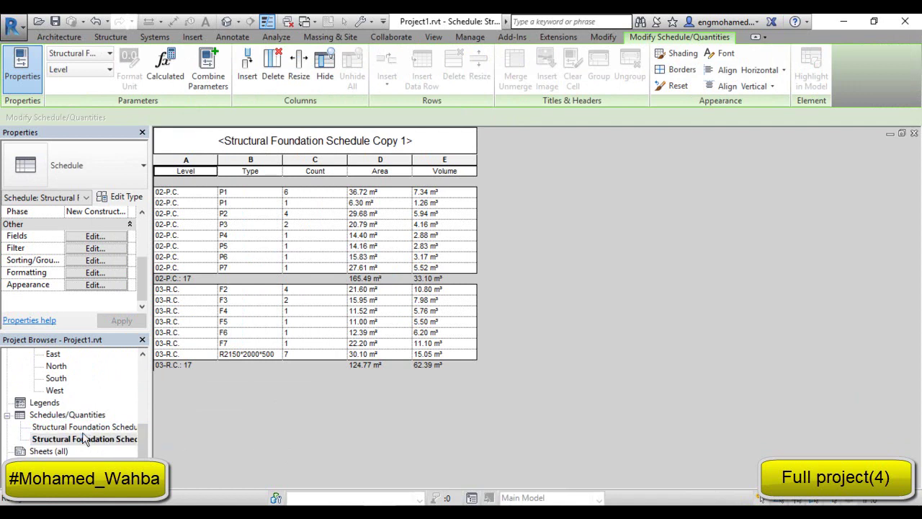
- Rename the original Structural Foundation Schedule as Structural Foundation (P.C.)
click(84, 426)
right_click(86, 427)
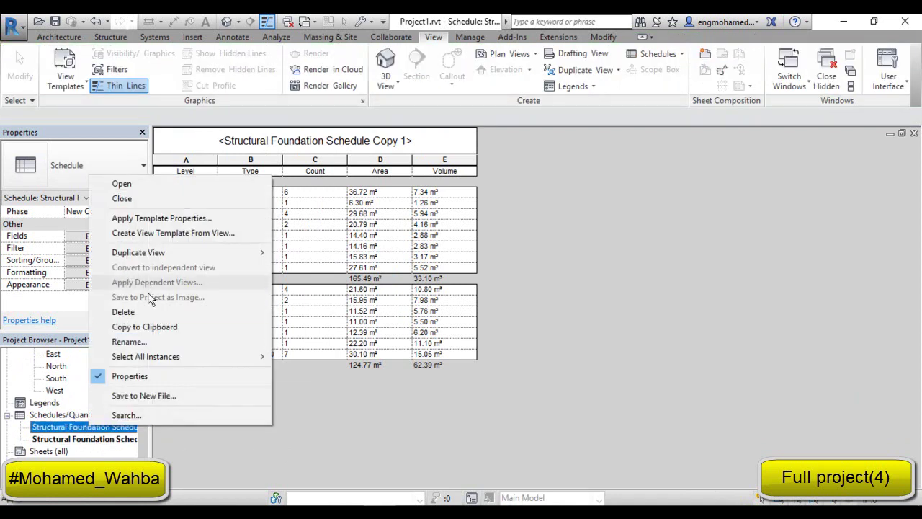
click(128, 342)
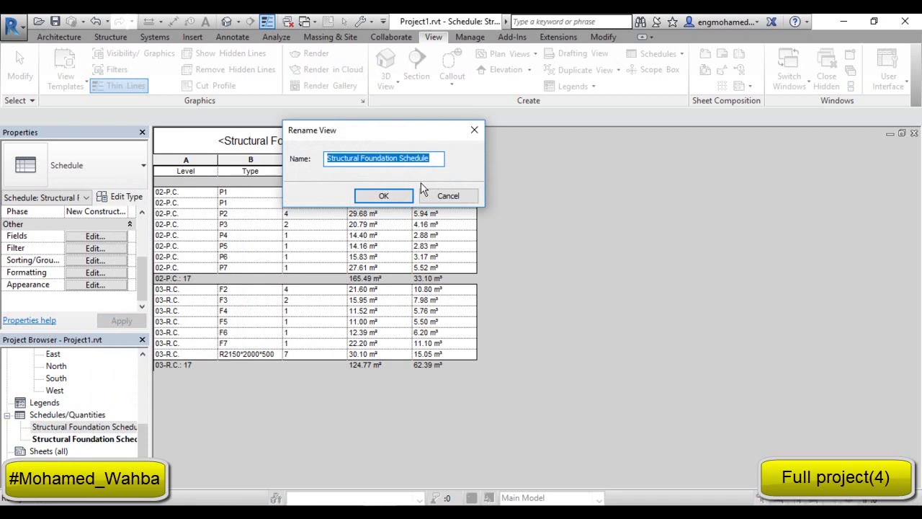
click(359, 160)
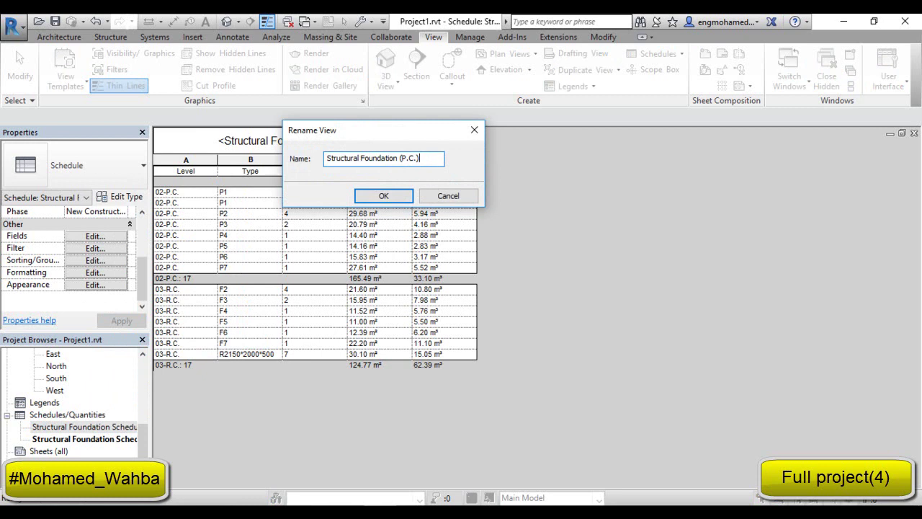
click(376, 198)
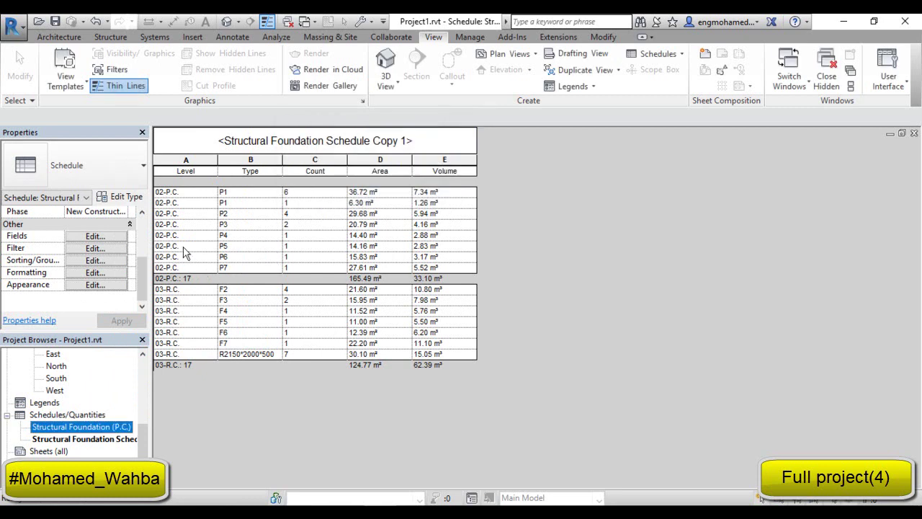
- Add a filter to the copied schedule so that Level equals 02-P.C. and apply it
drag(177, 193, 446, 258)
click(278, 258)
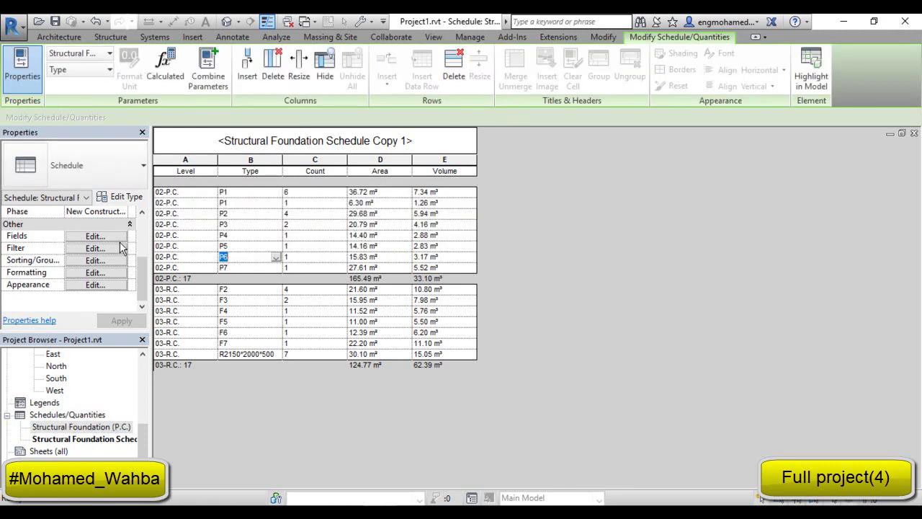
click(98, 249)
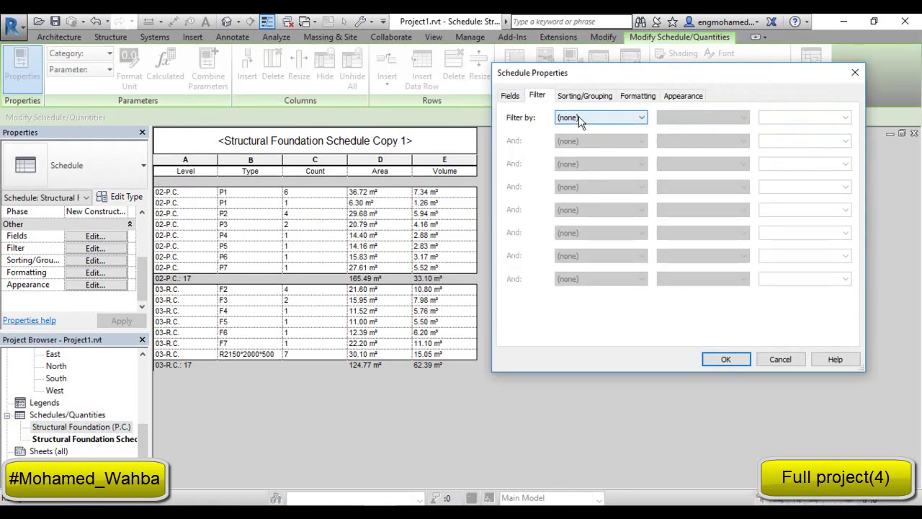
click(578, 116)
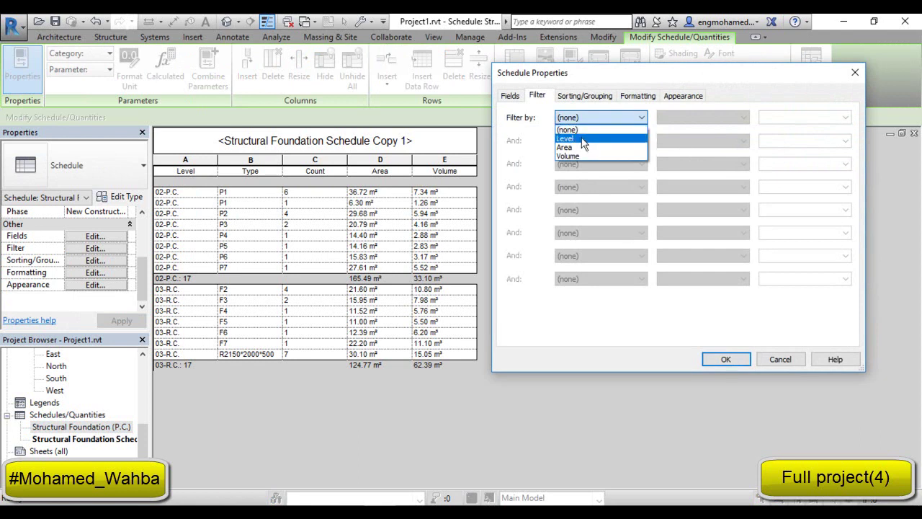
click(583, 138)
click(791, 117)
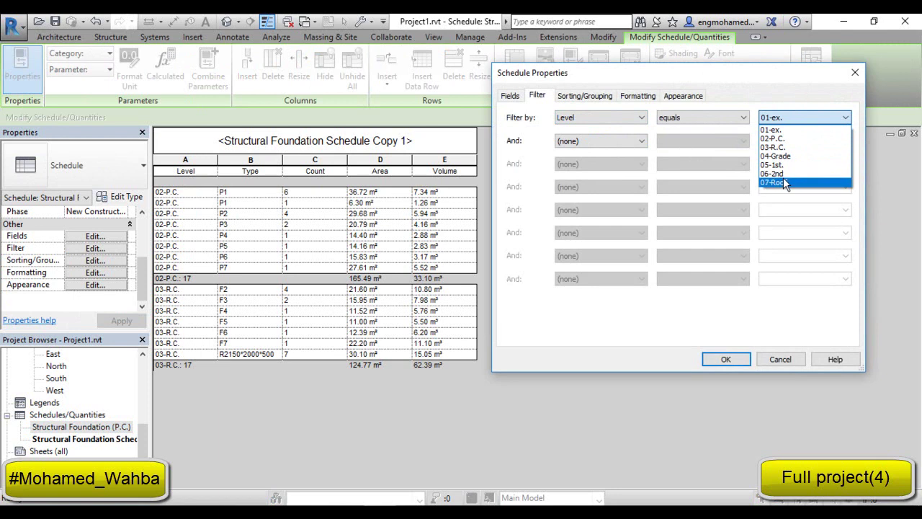
click(773, 139)
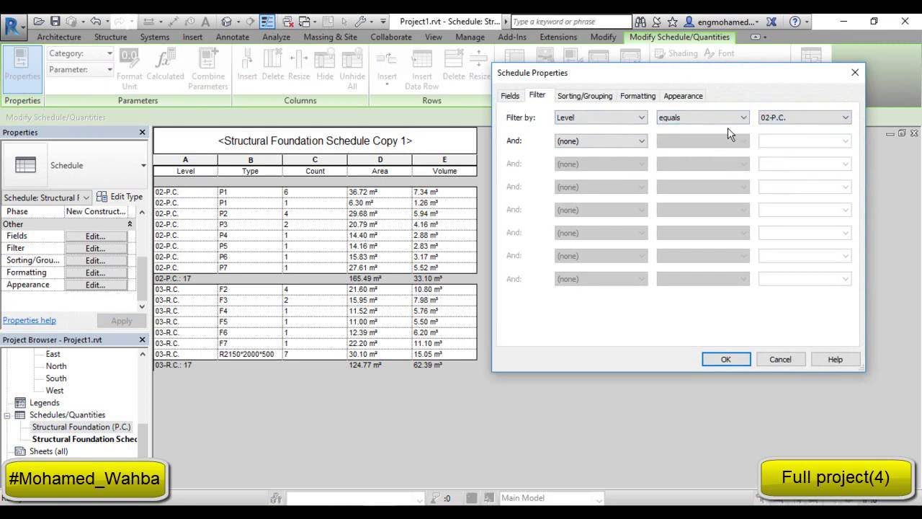
click(726, 359)
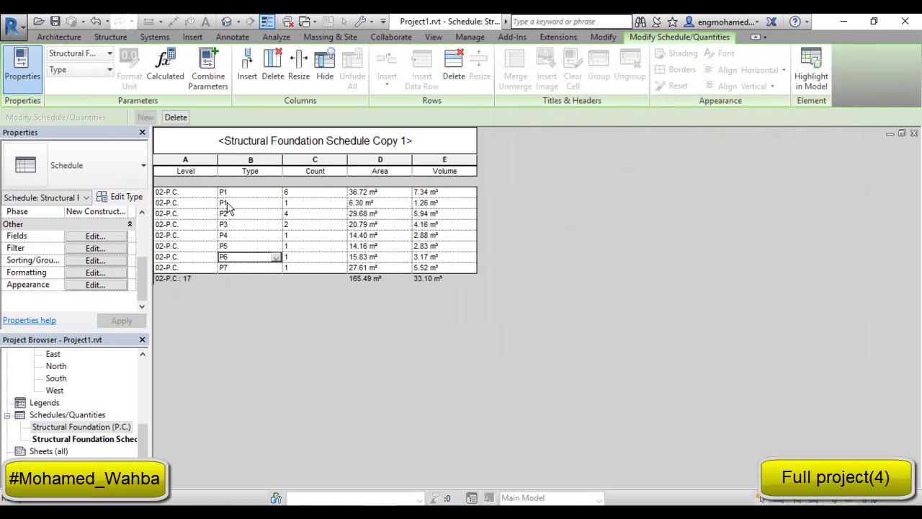
- Set the copied schedule's Level filter value to 03-R.C. and apply it
drag(177, 192, 530, 281)
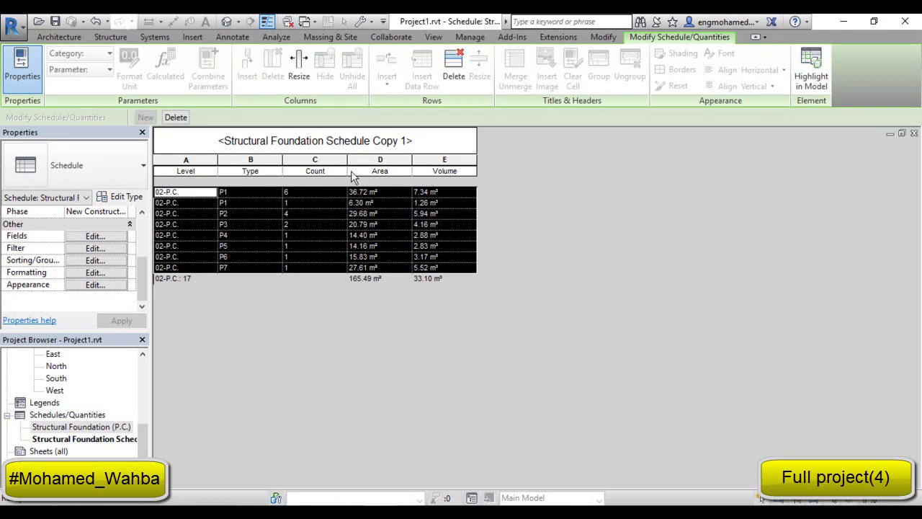
click(353, 144)
click(370, 137)
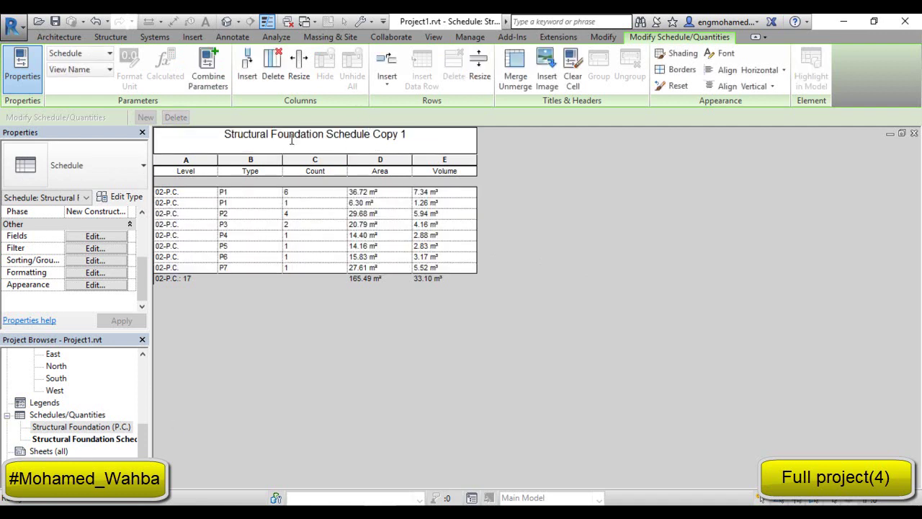
click(180, 211)
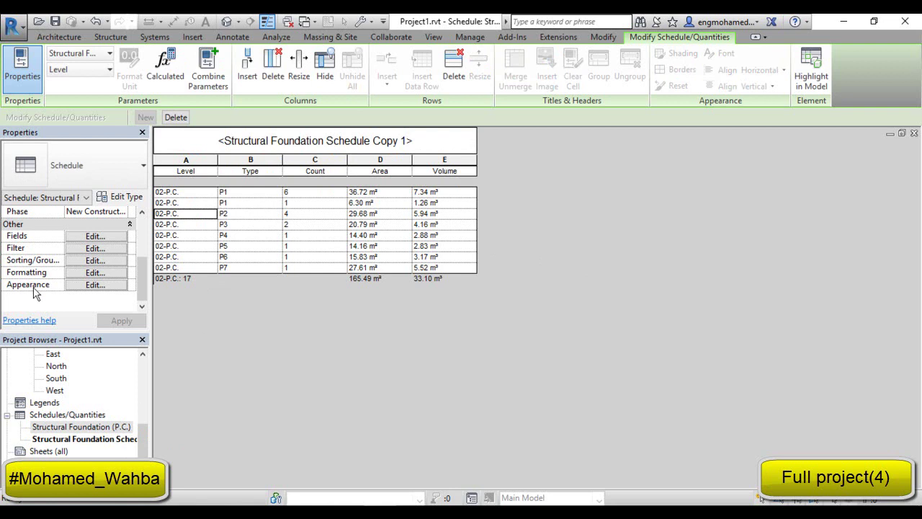
click(95, 247)
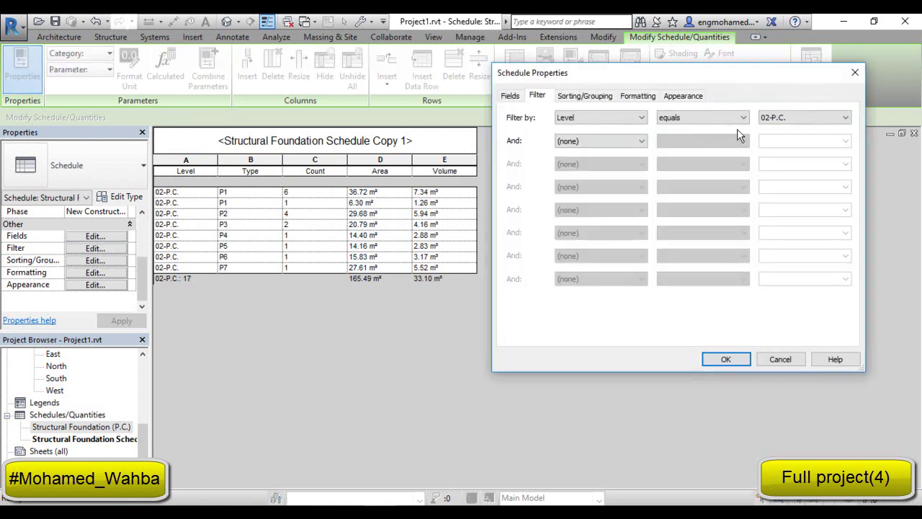
click(839, 119)
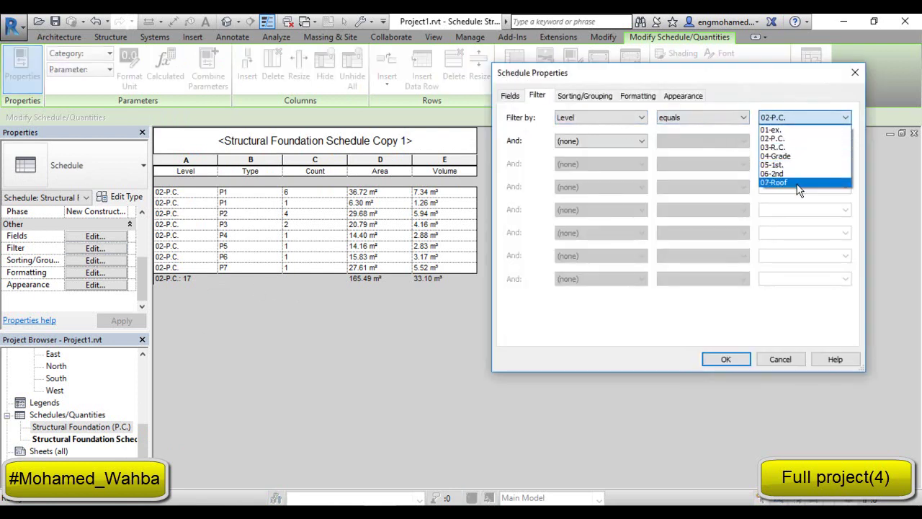
click(791, 148)
click(726, 359)
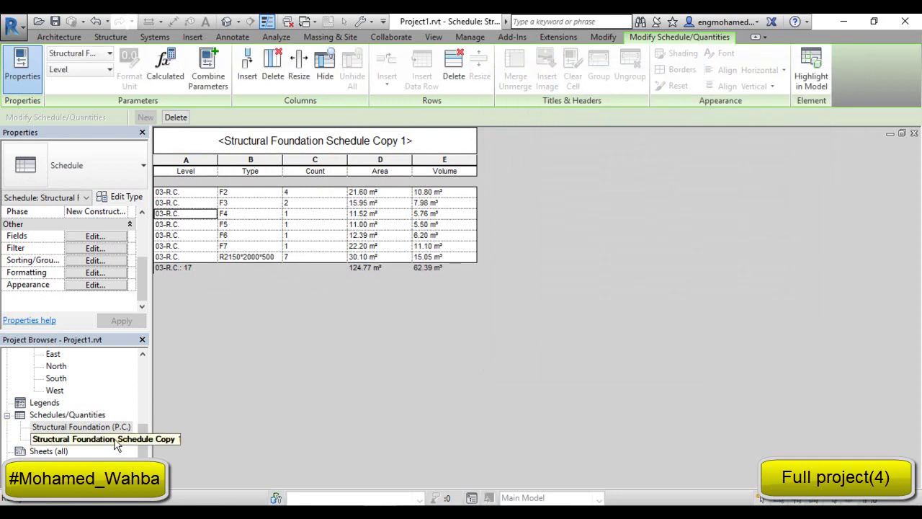
- Retitle the copied schedule as Structural Foundation (R.C.)
click(351, 135)
drag(327, 135, 407, 136)
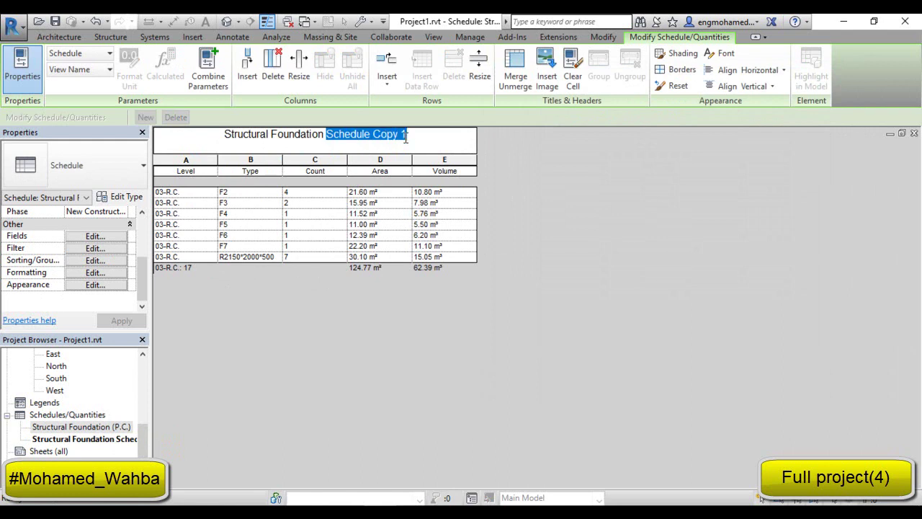
text(()
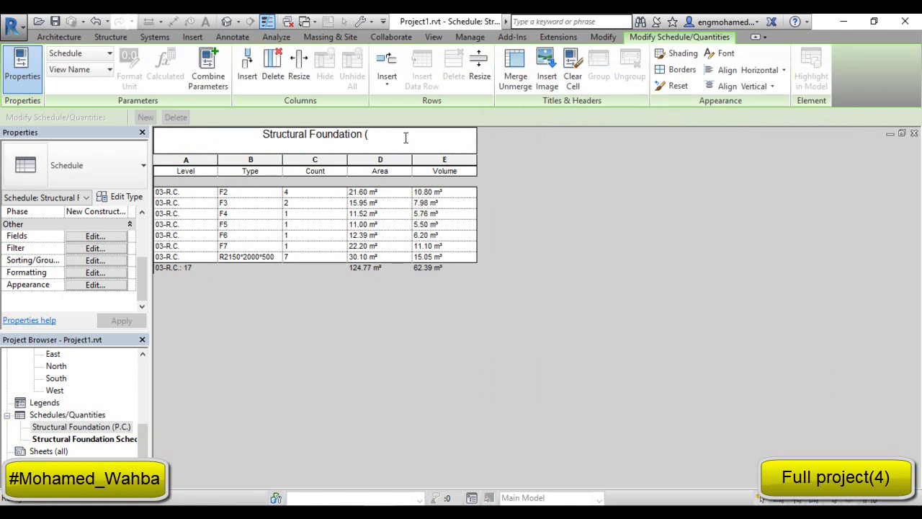
text(R.)
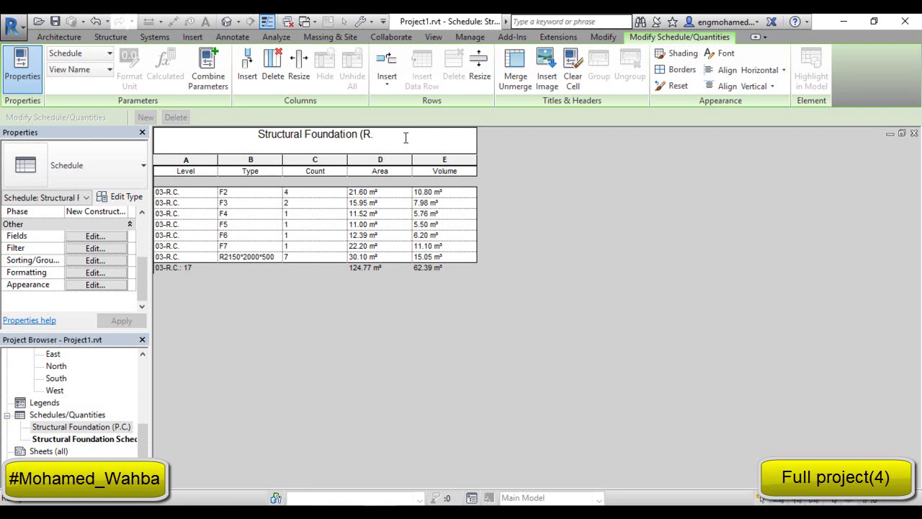
text(C.))
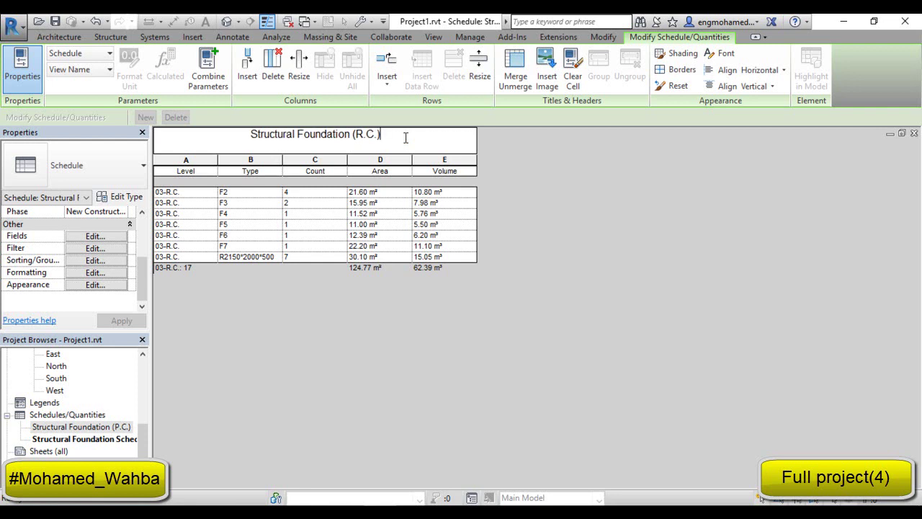
key(Return)
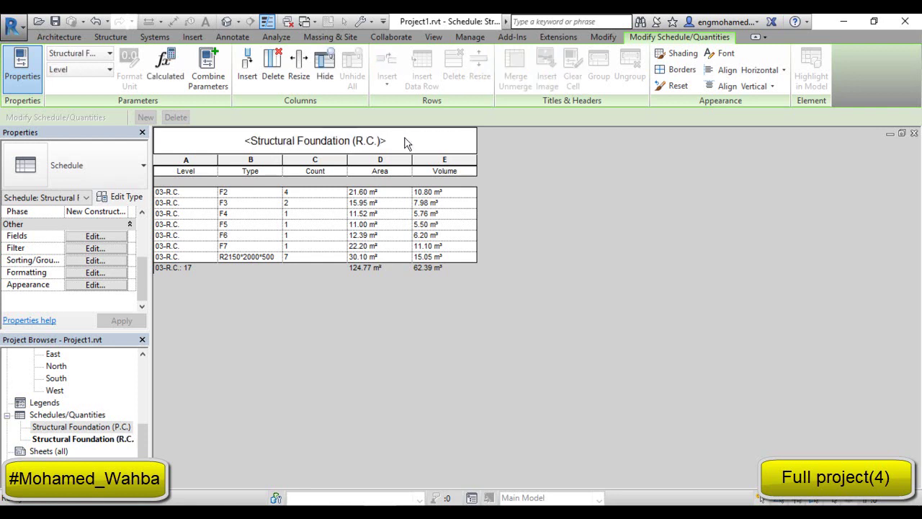
- Open the Structural Foundation (P.C.) schedule and filter it so that Level equals 02-P.C
double_click(114, 427)
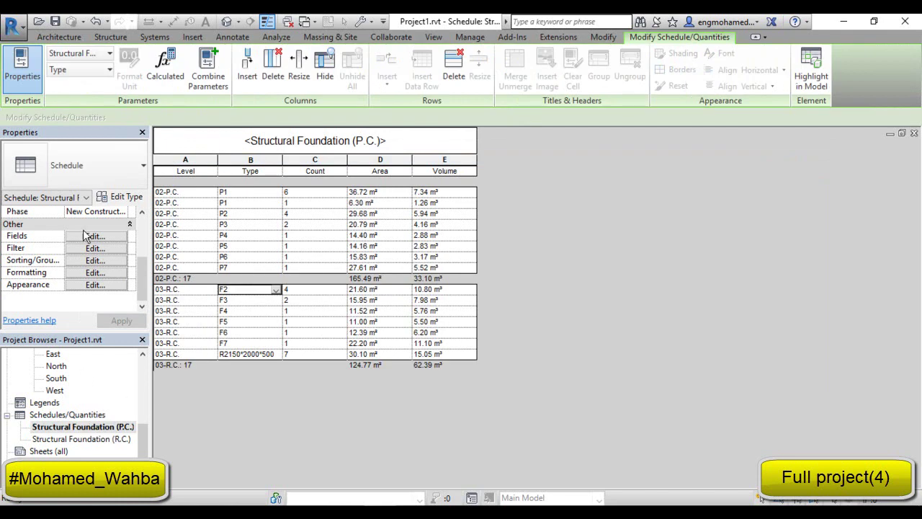
click(112, 249)
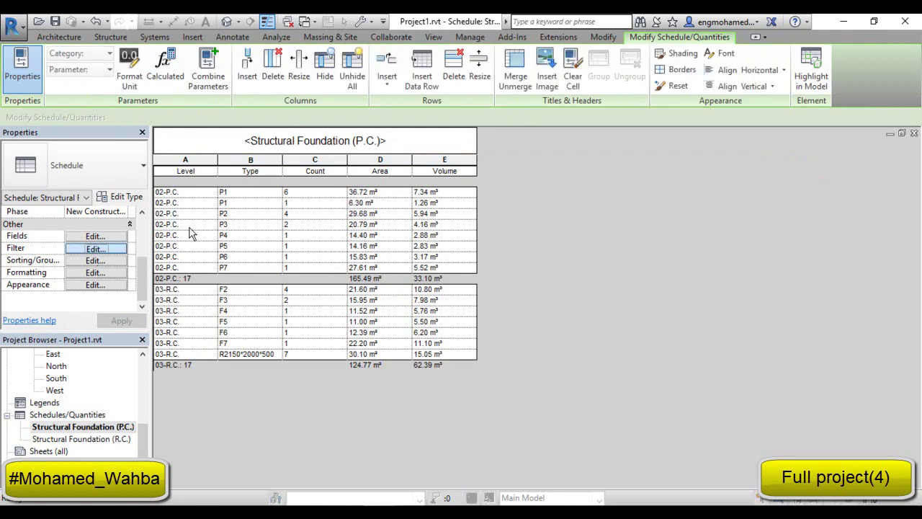
click(600, 117)
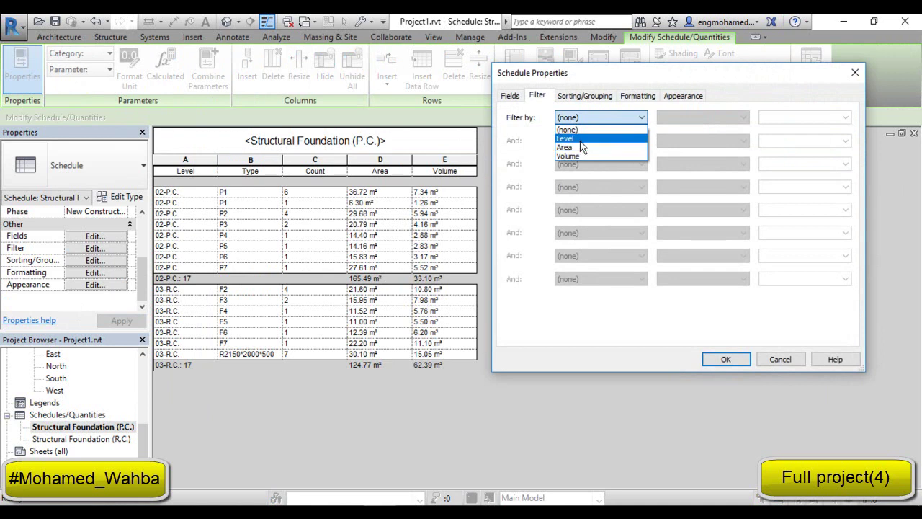
click(569, 138)
click(818, 120)
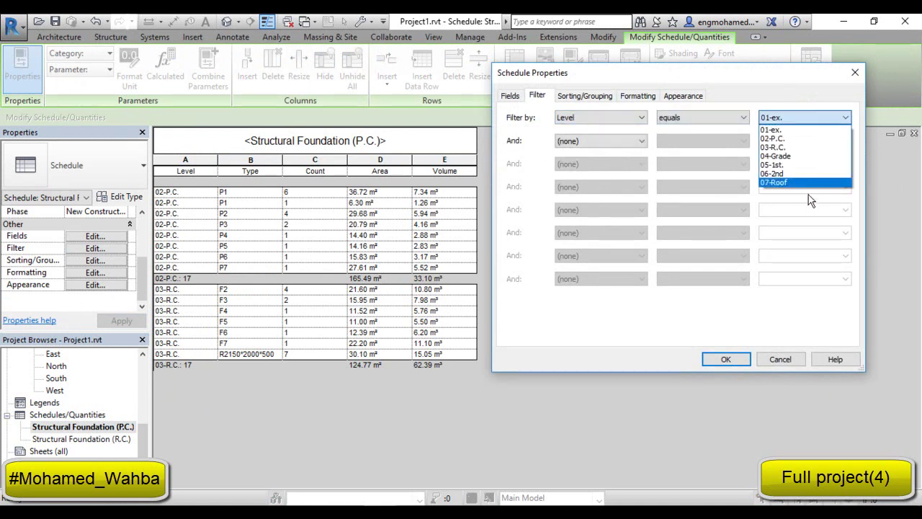
click(772, 138)
click(726, 359)
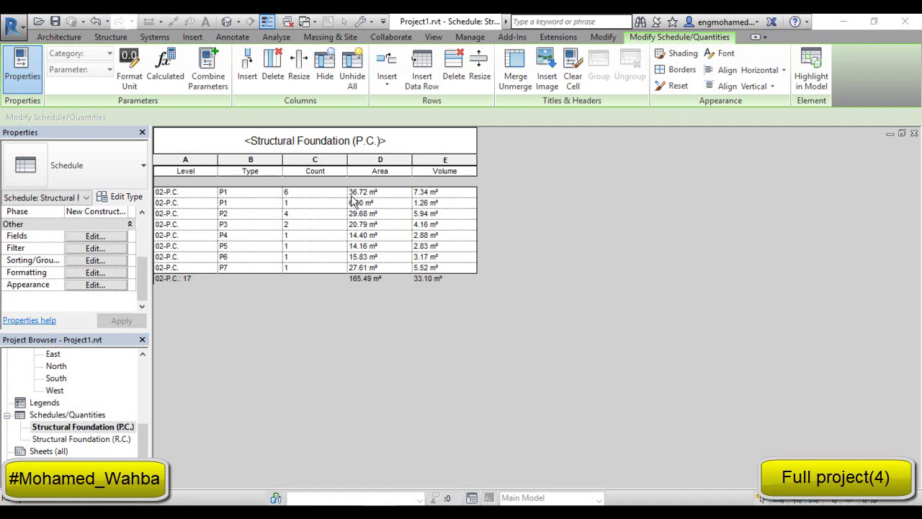
- Highlight the six-count P1 foundations from the P.C. schedule's first row in the model and cycle through the views showing them
click(239, 192)
click(176, 194)
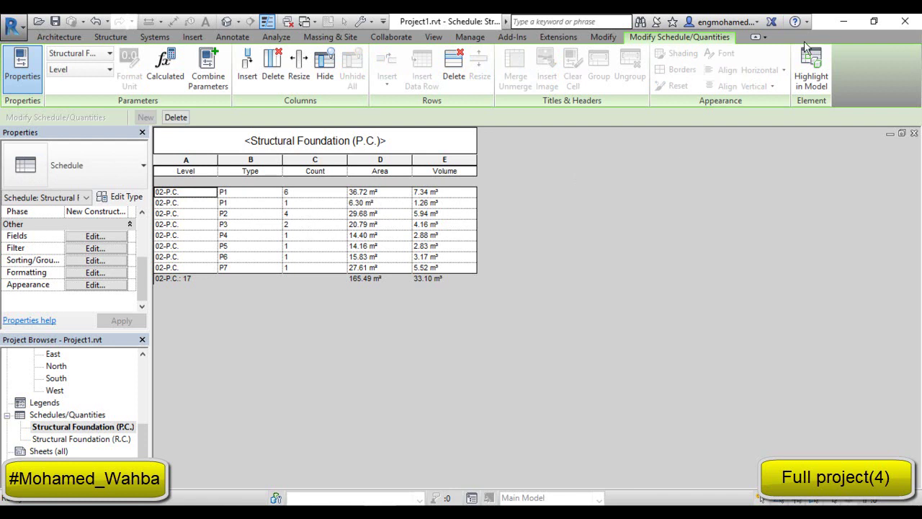
click(811, 78)
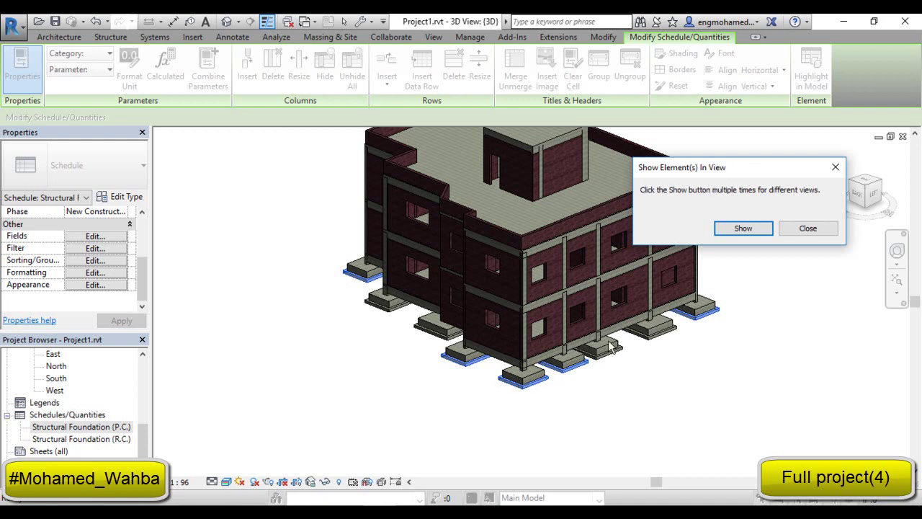
click(745, 232)
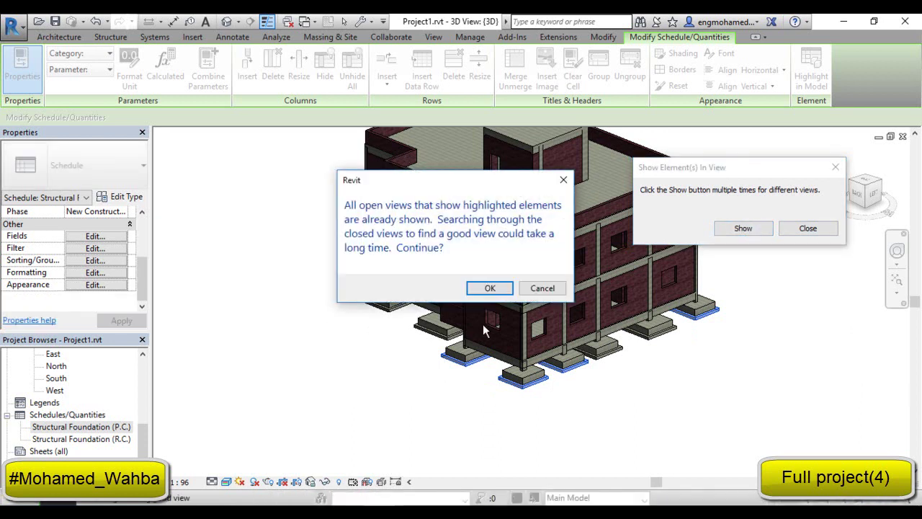
click(487, 288)
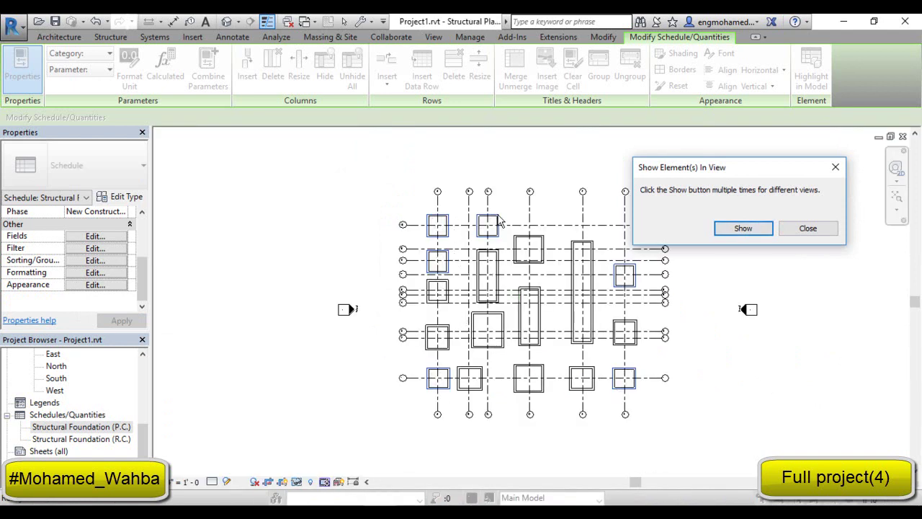
click(739, 229)
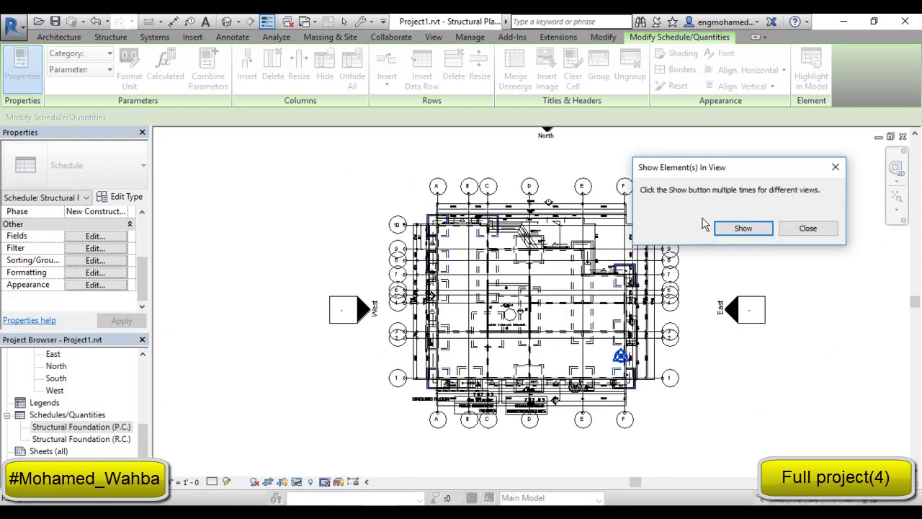
click(728, 228)
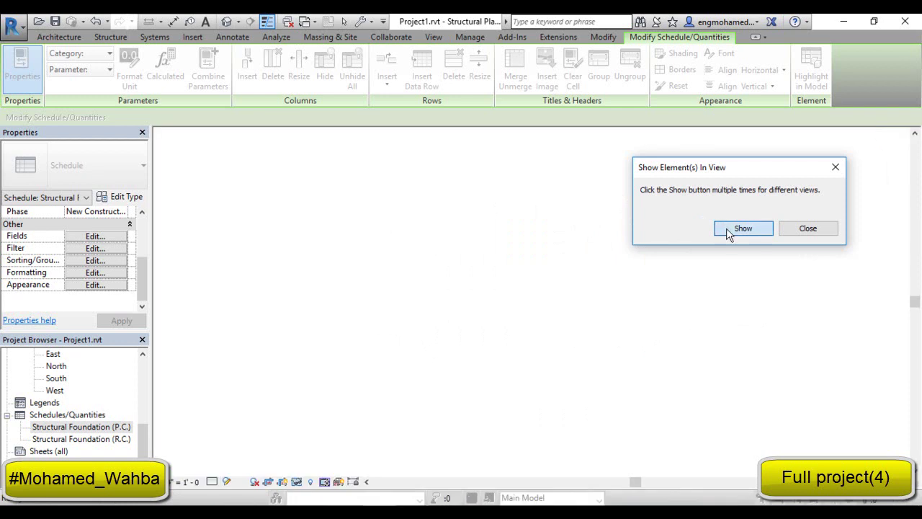
click(834, 167)
- Reopen the Structural Foundation (P.C.) schedule and export it as delimited text file Structural Foundation (P.C.).txt in the REVIT PROJECT folder
double_click(43, 428)
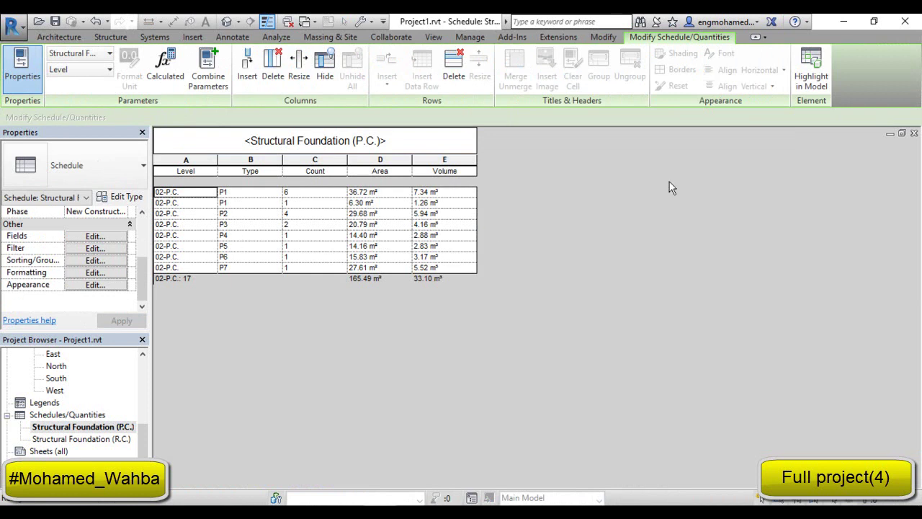
click(237, 193)
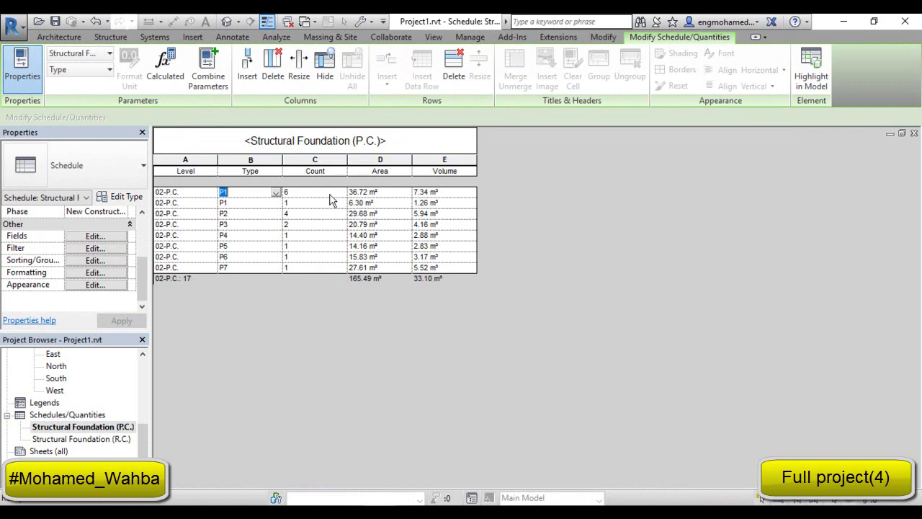
key(Left)
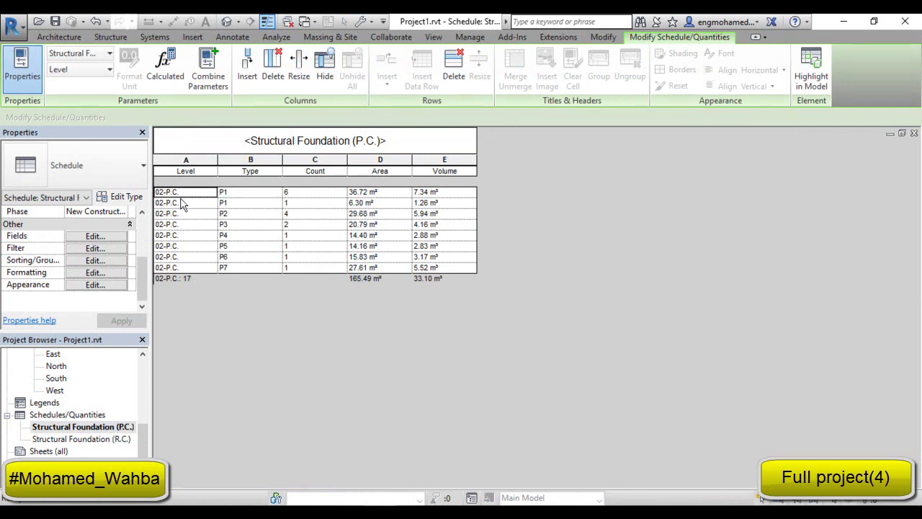
click(10, 29)
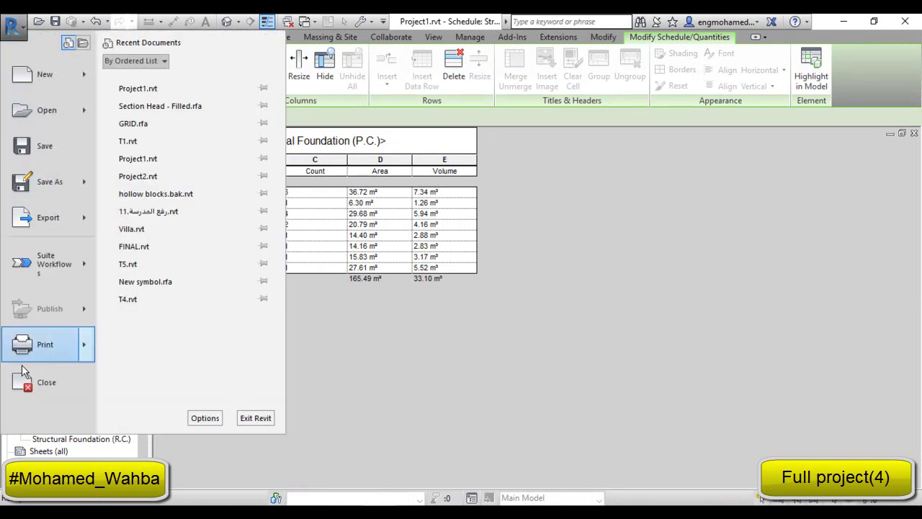
mouse_move(41, 227)
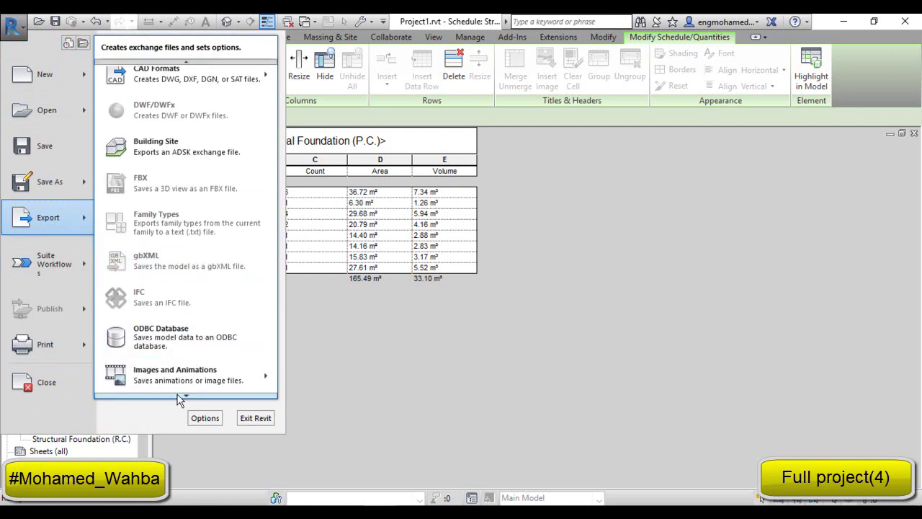
scroll(178, 396, down, 3)
mouse_move(230, 340)
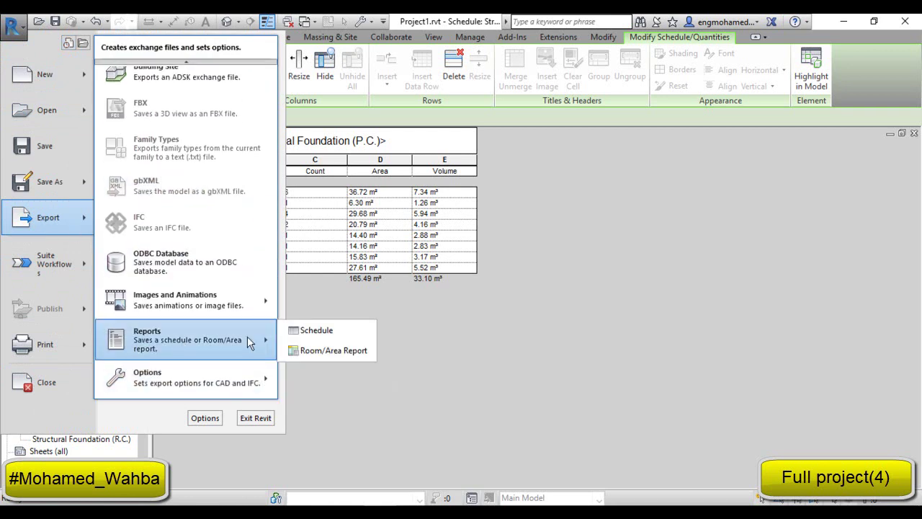
click(342, 332)
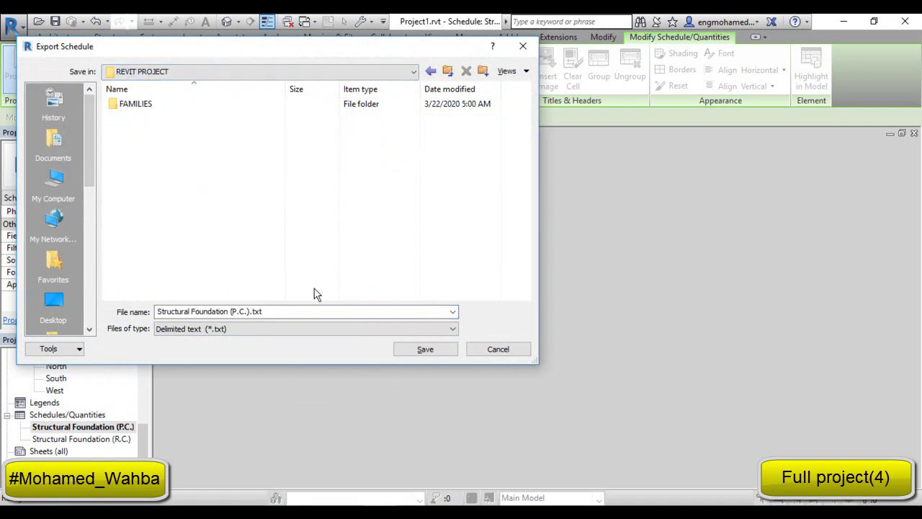
click(271, 311)
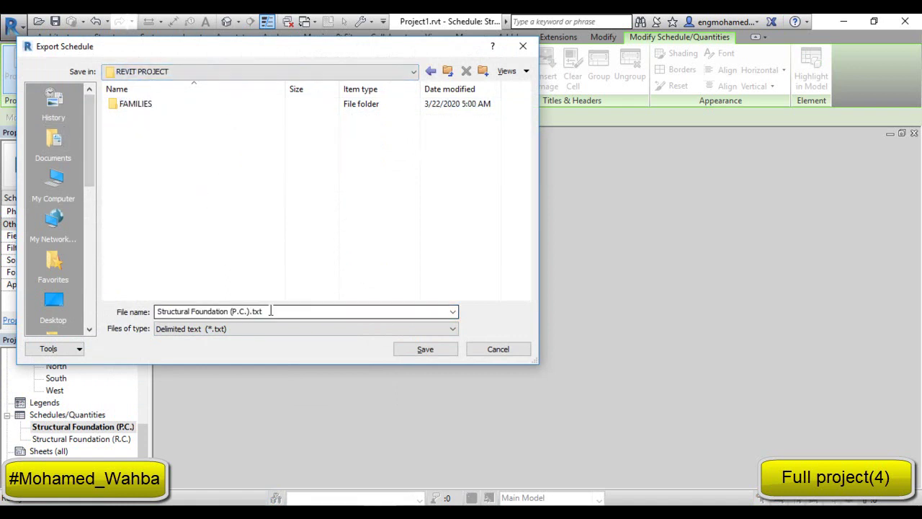
click(271, 311)
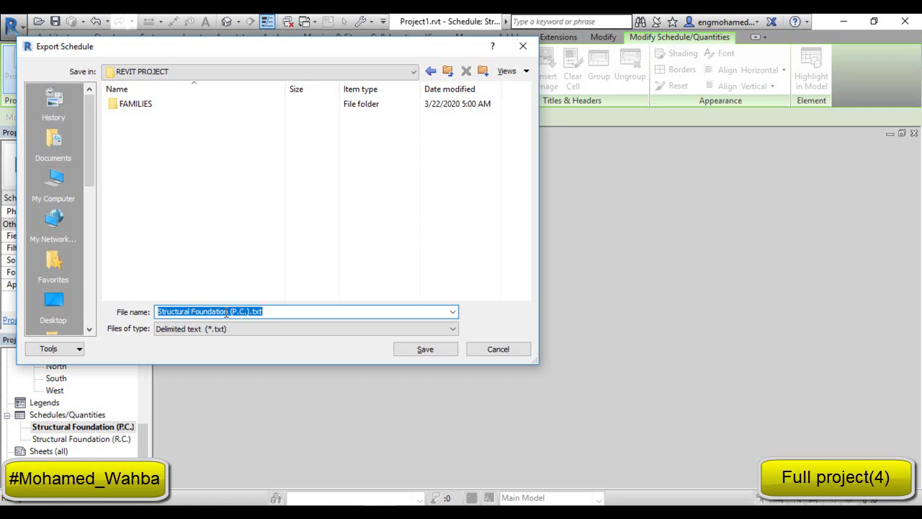
click(249, 311)
drag(169, 311, 254, 314)
click(272, 314)
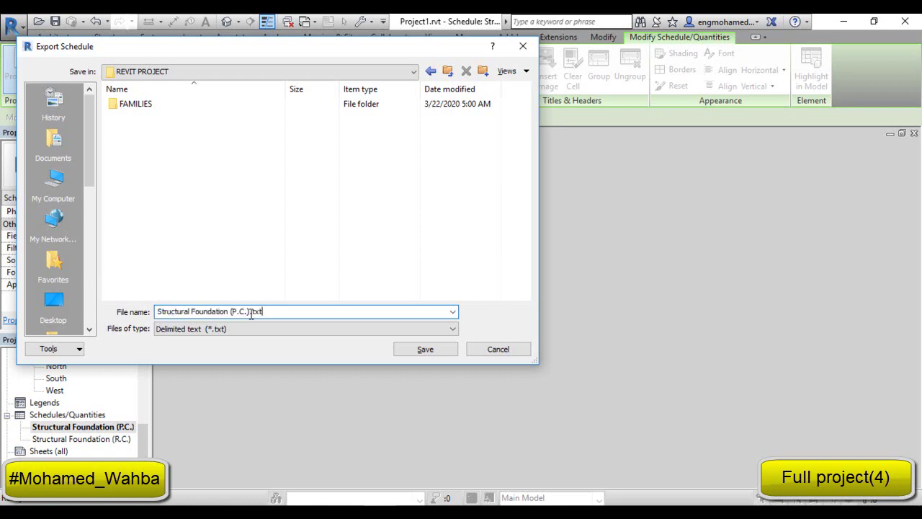
click(431, 352)
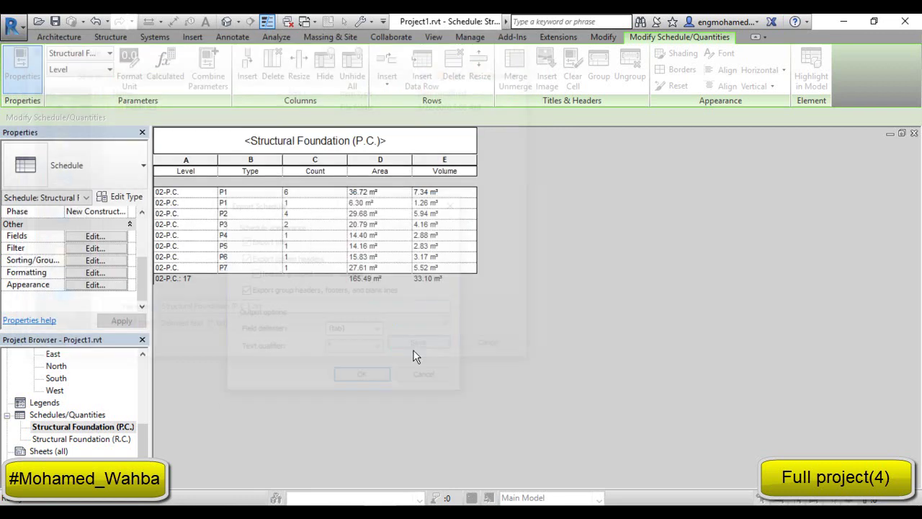
click(365, 379)
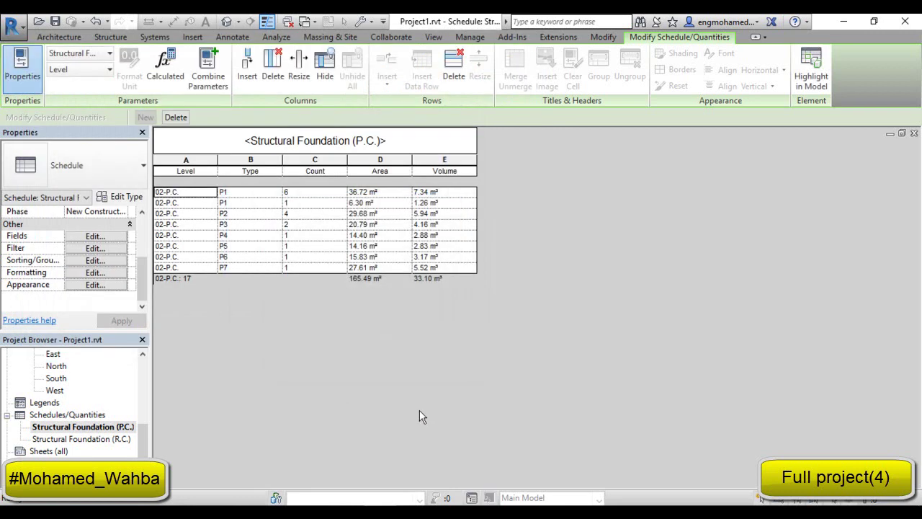
- Open the Structural Foundation (R.C.) schedule and export it as delimited text file Structural Foundation (R.C.).txt in the REVIT PROJECT folder
double_click(113, 439)
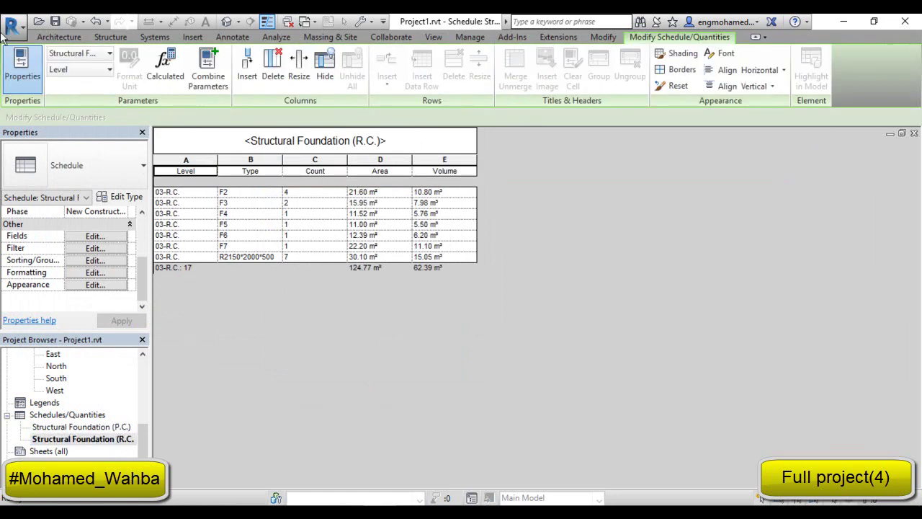
click(19, 25)
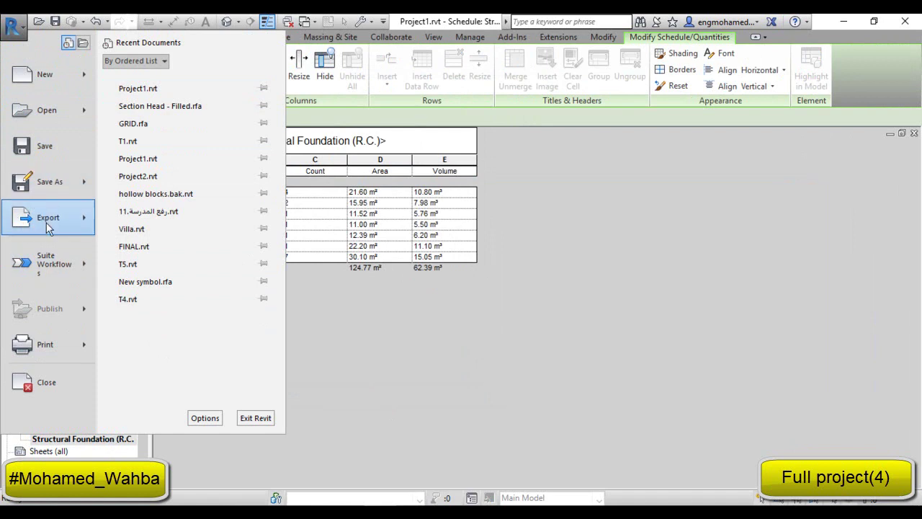
mouse_move(59, 223)
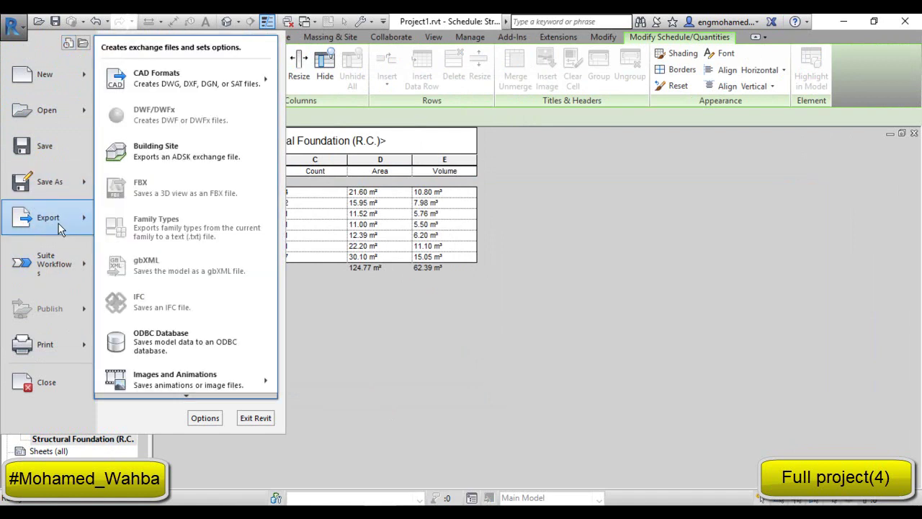
mouse_move(187, 395)
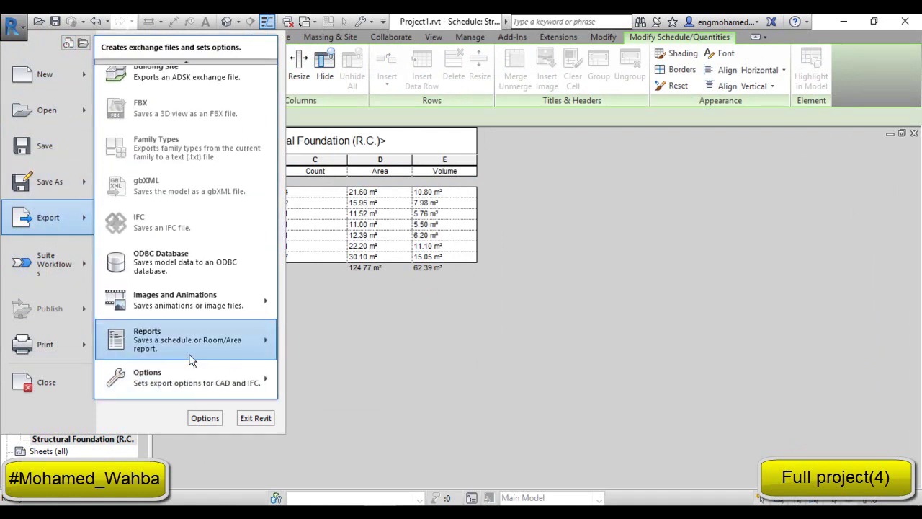
mouse_move(195, 346)
click(313, 330)
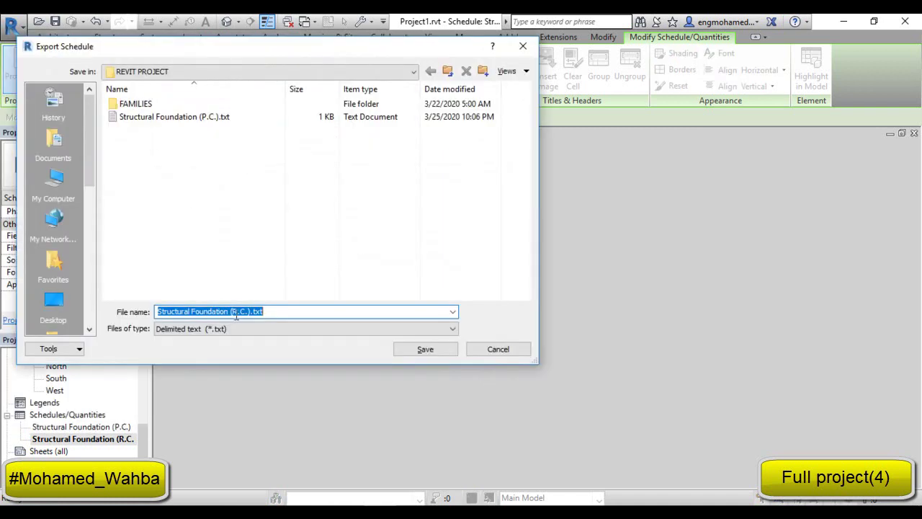
click(232, 315)
click(441, 349)
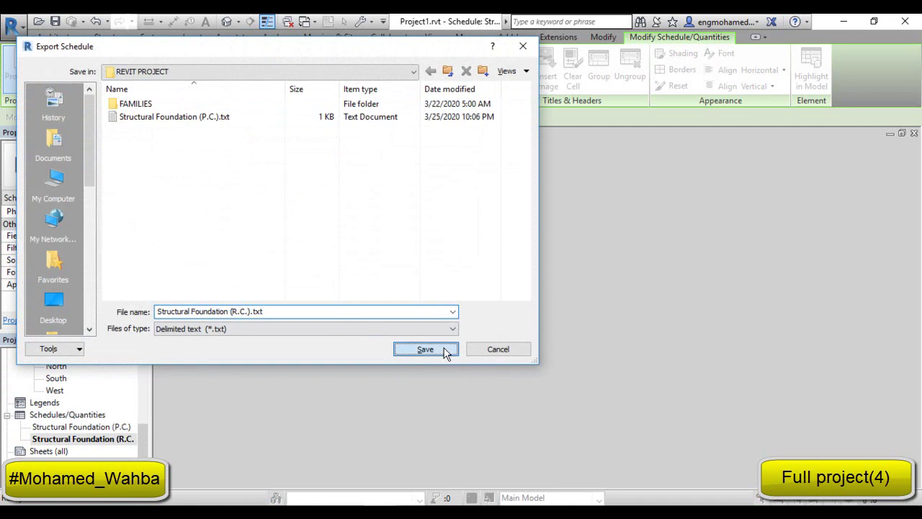
click(364, 379)
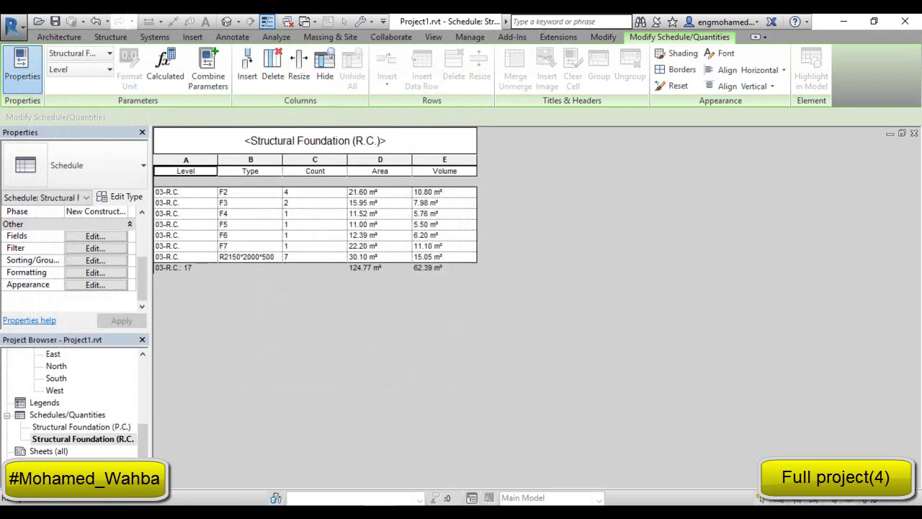
- Launch Microsoft Excel 2010 in a maximized window, dismissing the Office activation wizard
key(super)
text(ex)
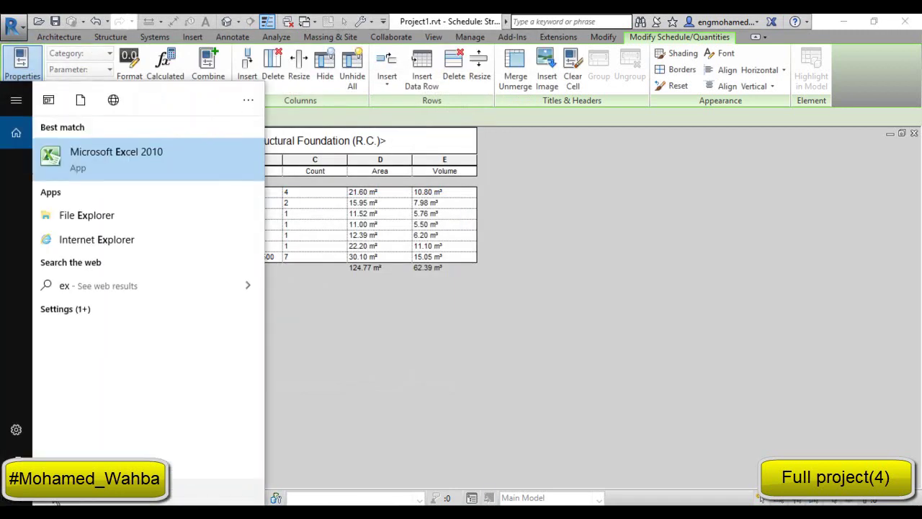
click(115, 167)
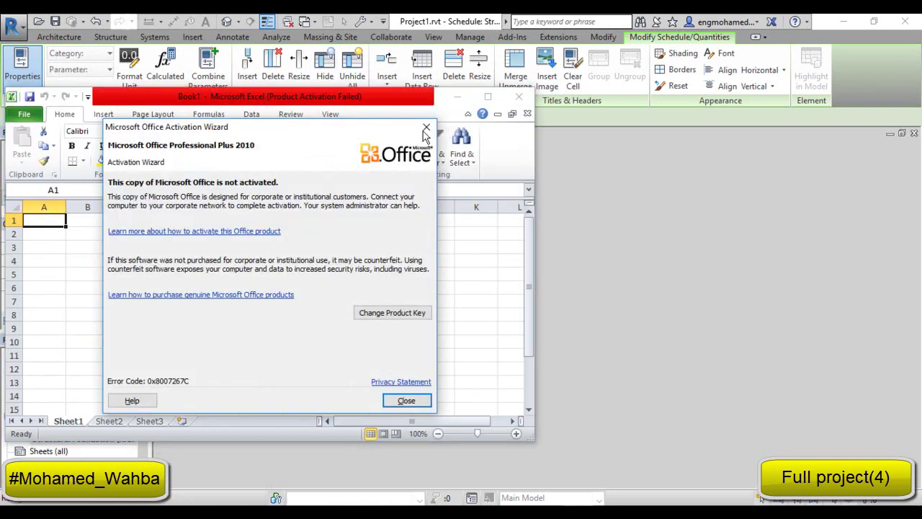
click(426, 127)
click(488, 97)
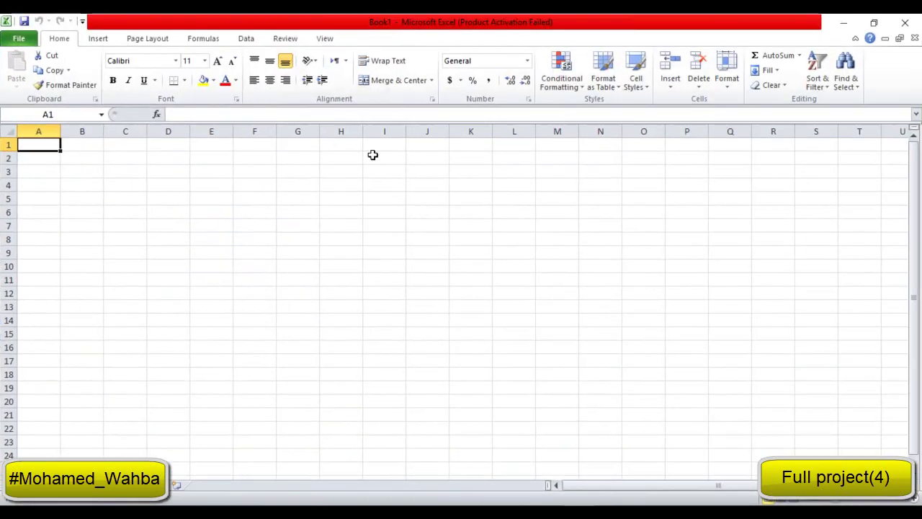
- Open Structural Foundation (R.C.).txt from the REVIT PROJECT folder, with the file filter set to All Files
click(19, 43)
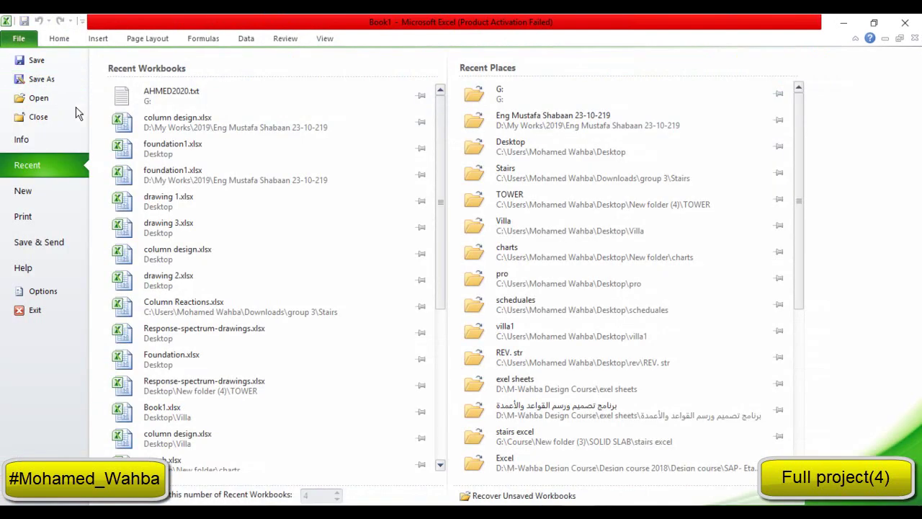
click(45, 99)
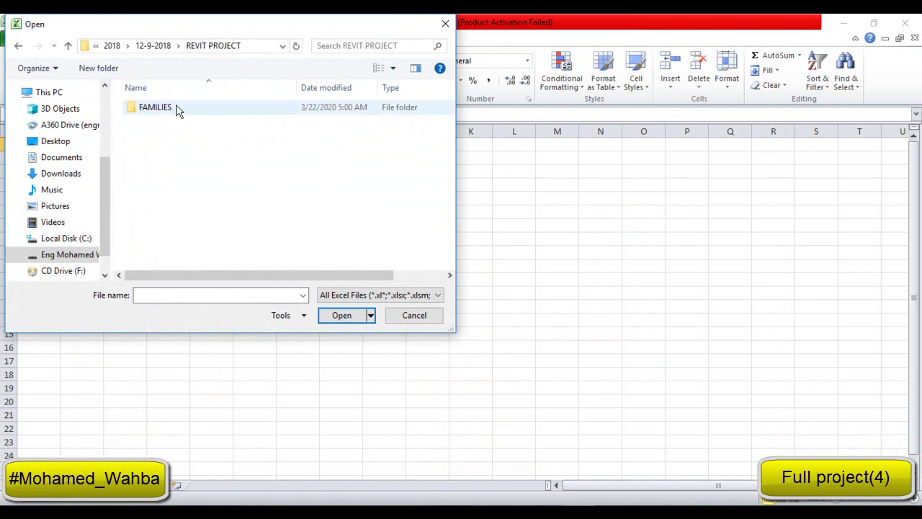
click(383, 299)
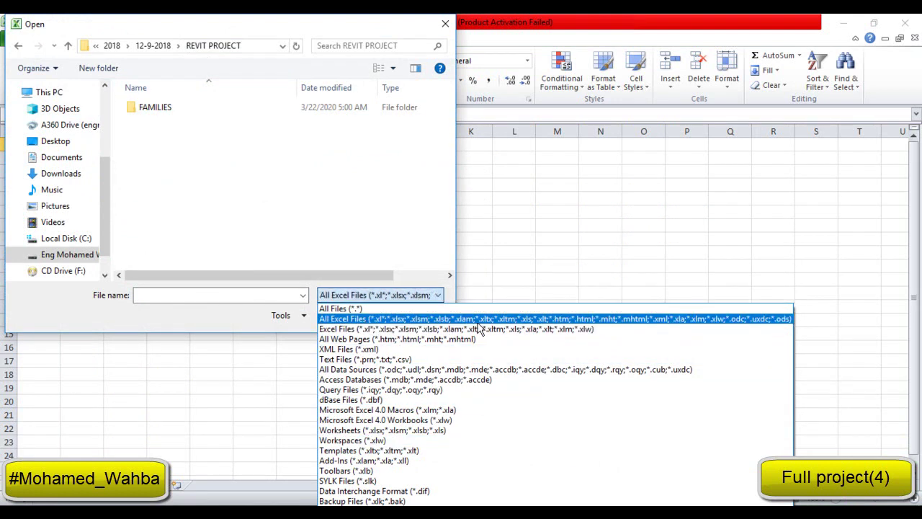
click(340, 308)
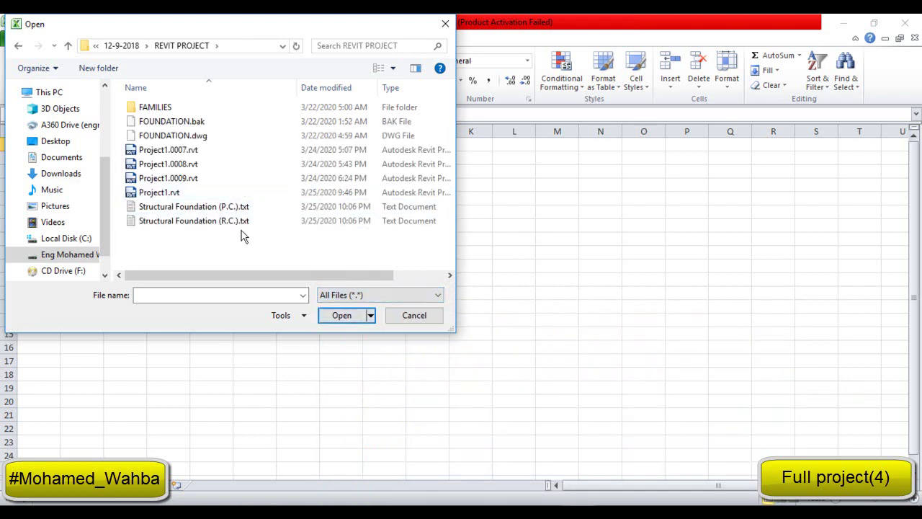
click(191, 207)
click(192, 224)
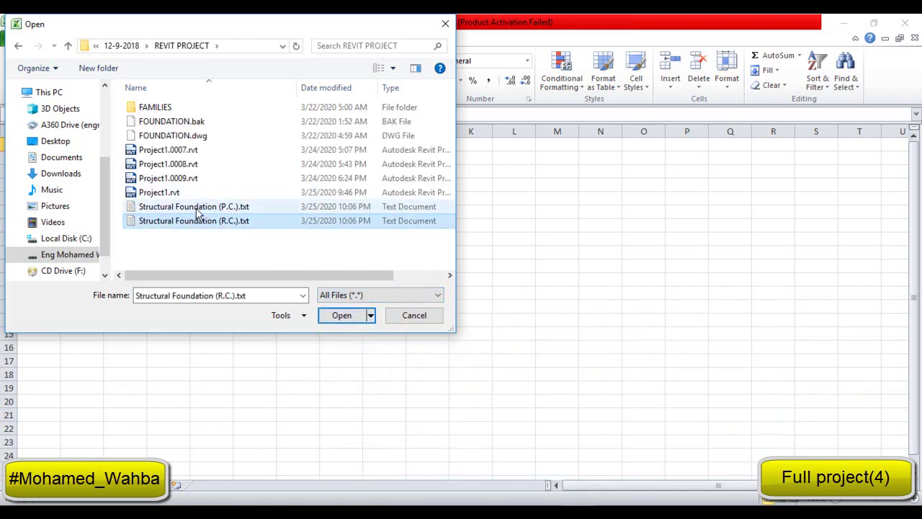
click(197, 208)
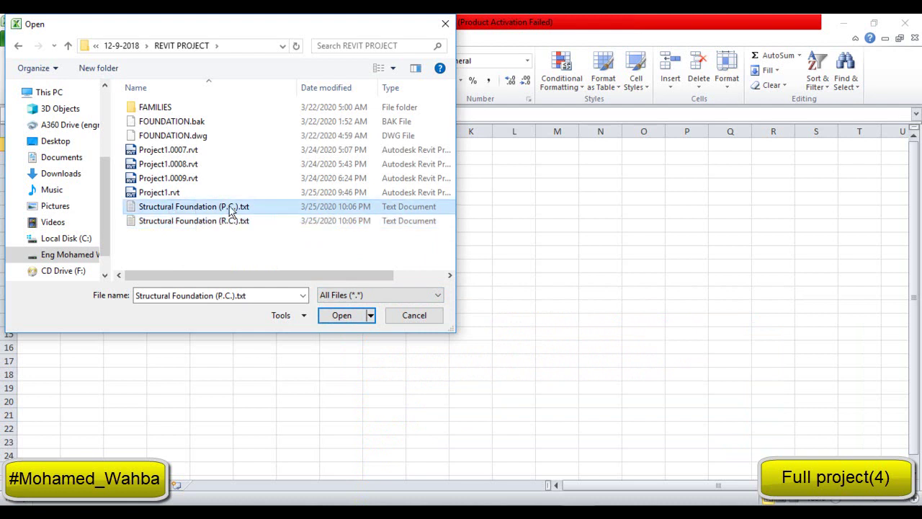
click(164, 224)
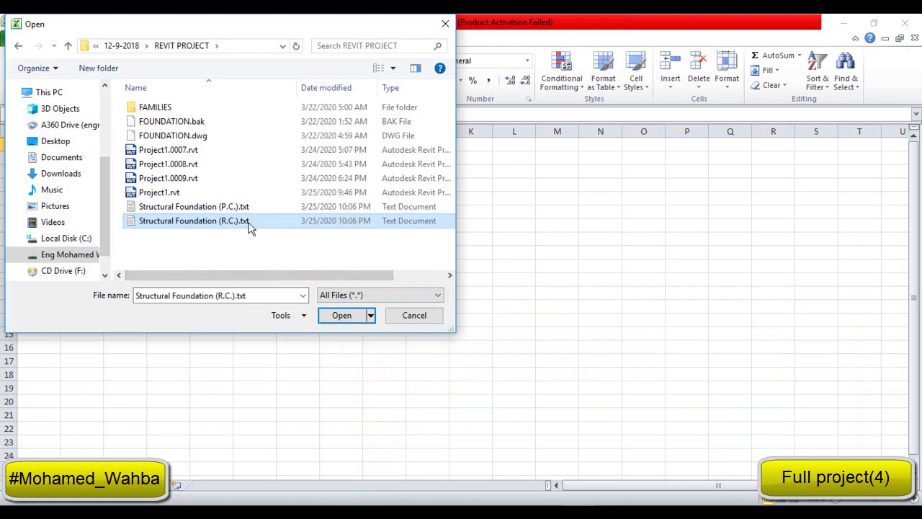
click(342, 315)
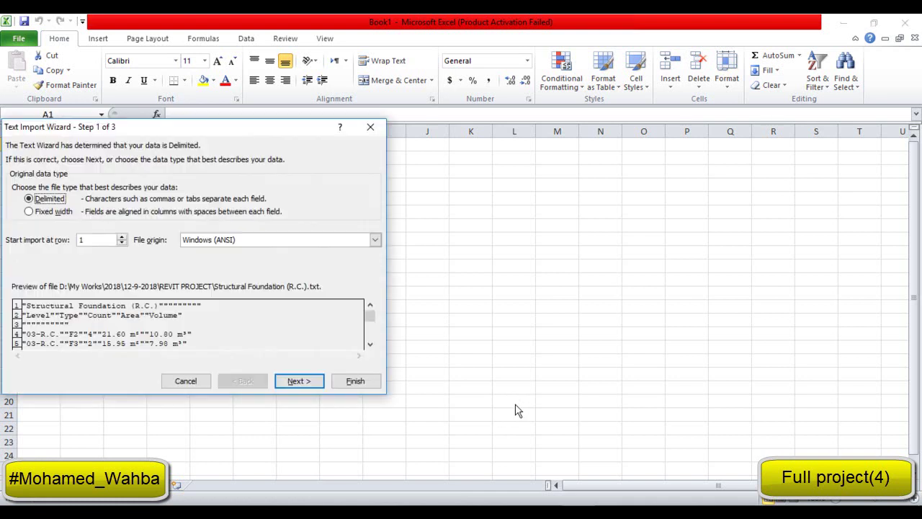
- Import the text file as delimited data starting at row 1, keeping the wizard's default settings
click(301, 382)
click(308, 381)
click(355, 382)
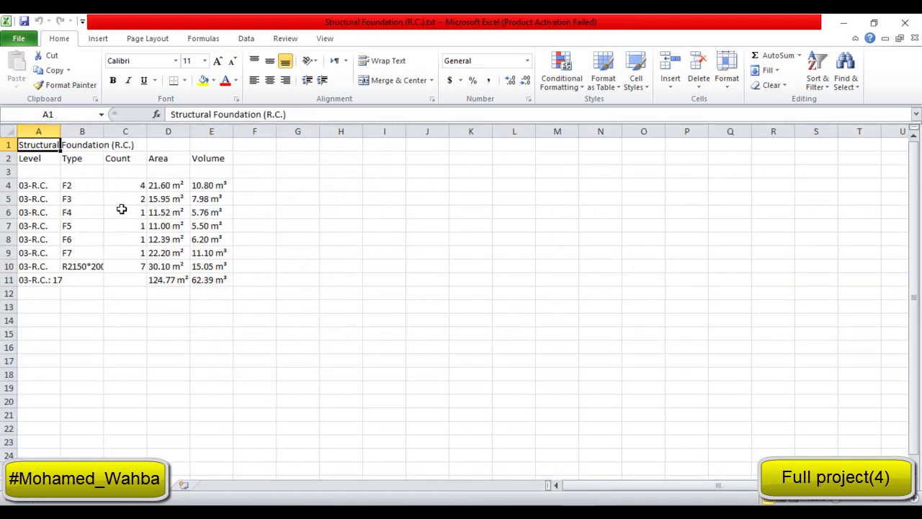
- Fit the width of the Type column to its contents so the R2150*2000*500 entry fits
drag(25, 185, 216, 281)
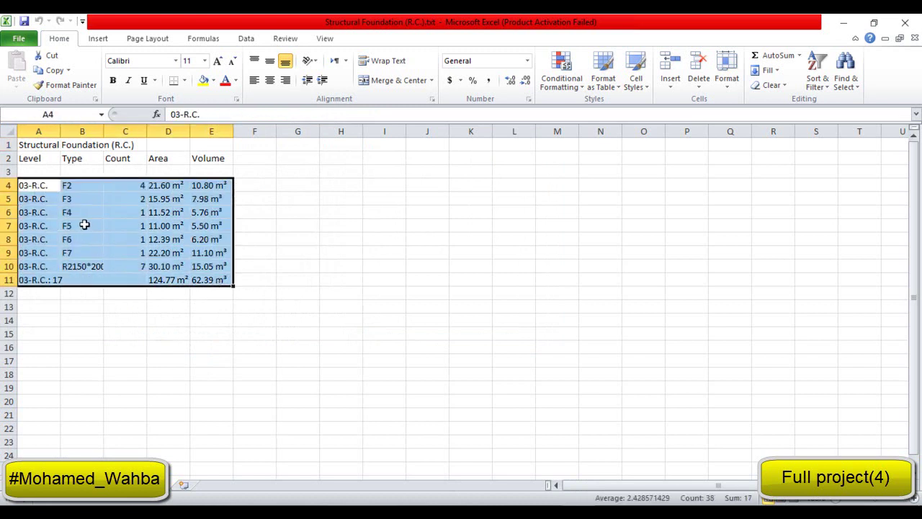
double_click(103, 134)
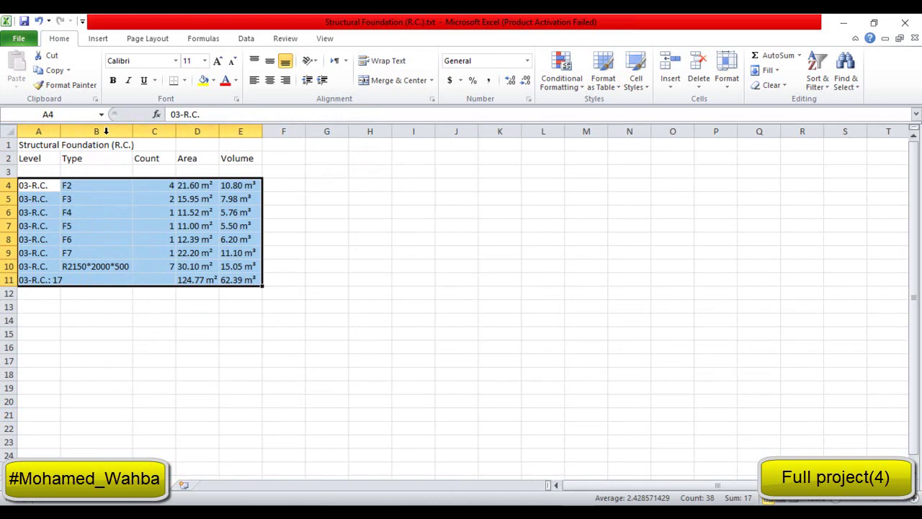
click(156, 202)
- Examine the imported foundation rows, checking the unit symbols in the Area and Volume cells of the F2 row
drag(41, 188, 250, 283)
drag(195, 186, 231, 280)
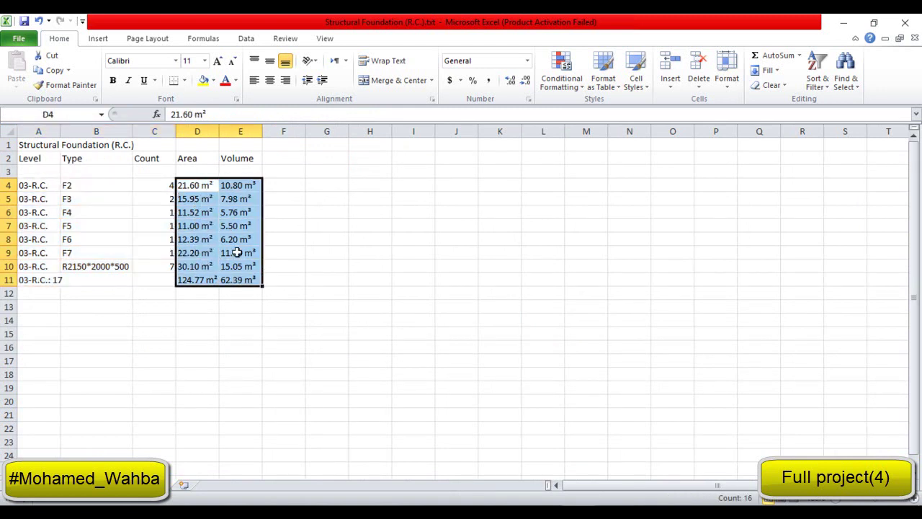
click(182, 189)
click(231, 198)
click(319, 235)
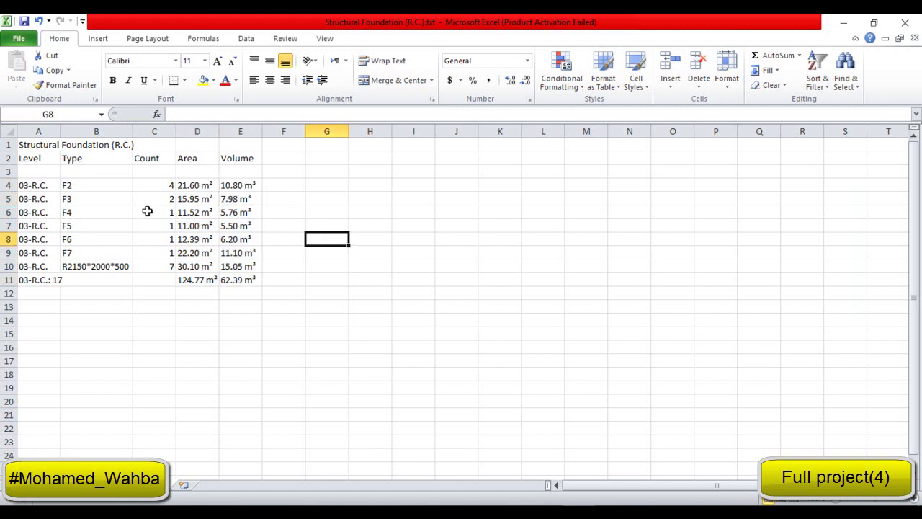
click(208, 185)
double_click(208, 185)
double_click(208, 185)
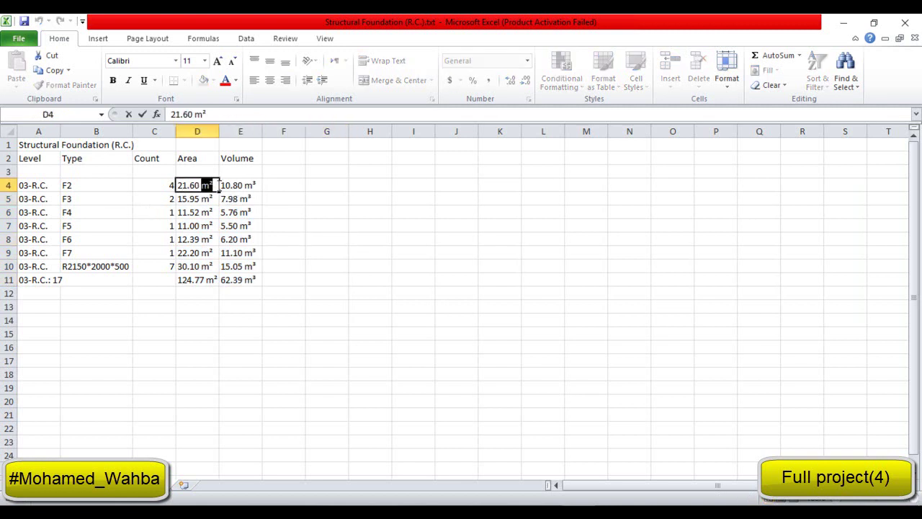
click(239, 185)
double_click(249, 185)
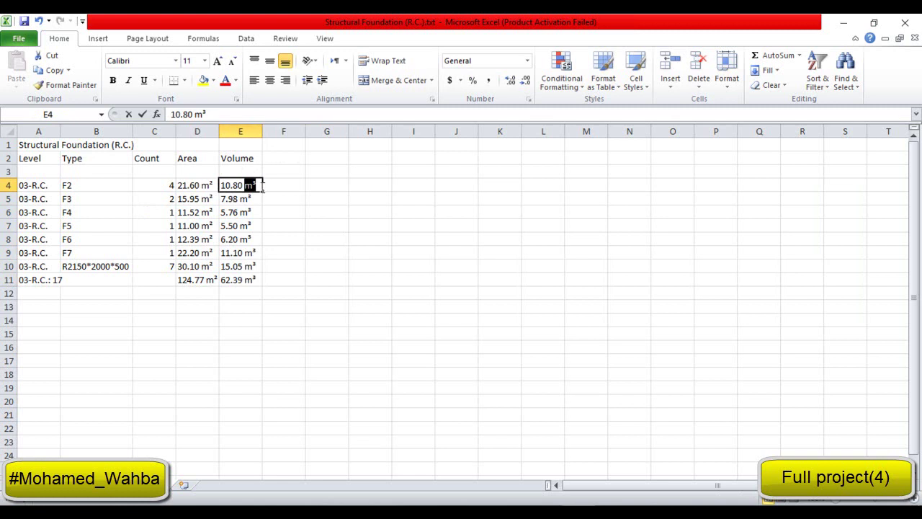
double_click(250, 186)
drag(326, 225, 326, 239)
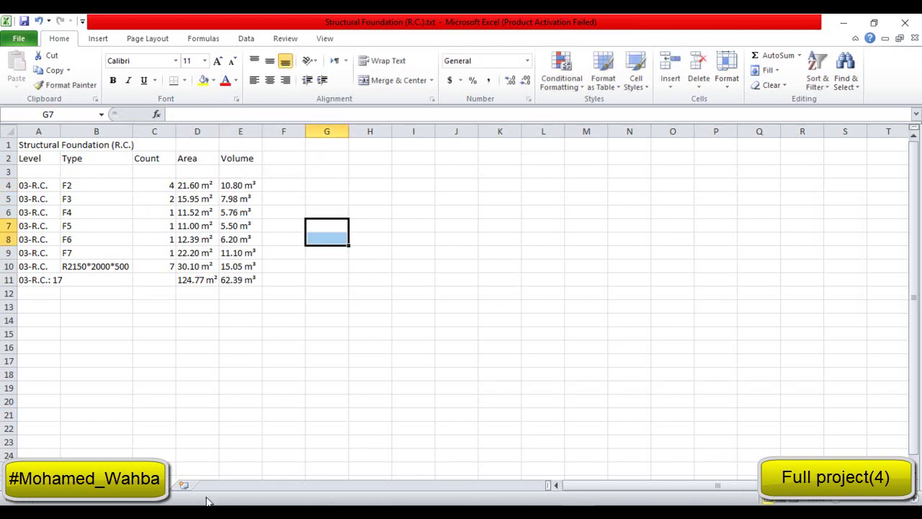
- Switch to Revit and set the unit symbol of the R.C. schedule's Area column to None
key(alt+Tab)
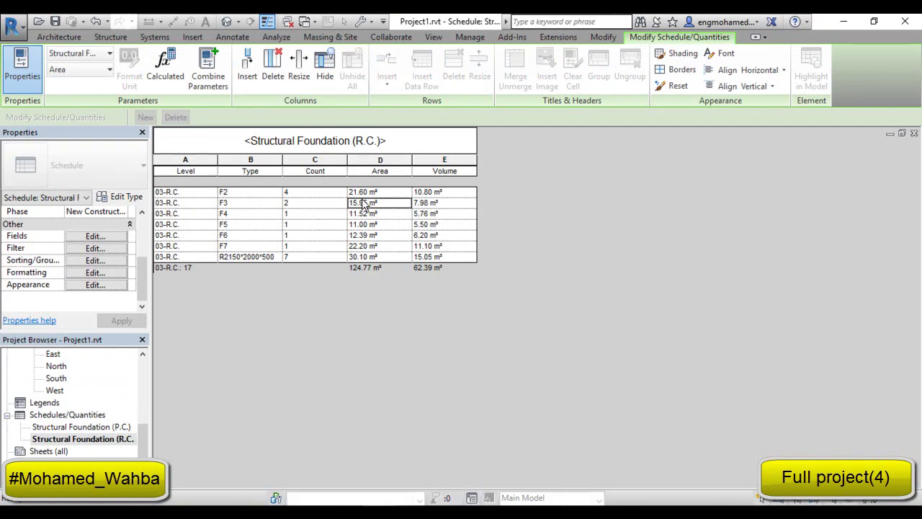
click(363, 206)
click(383, 196)
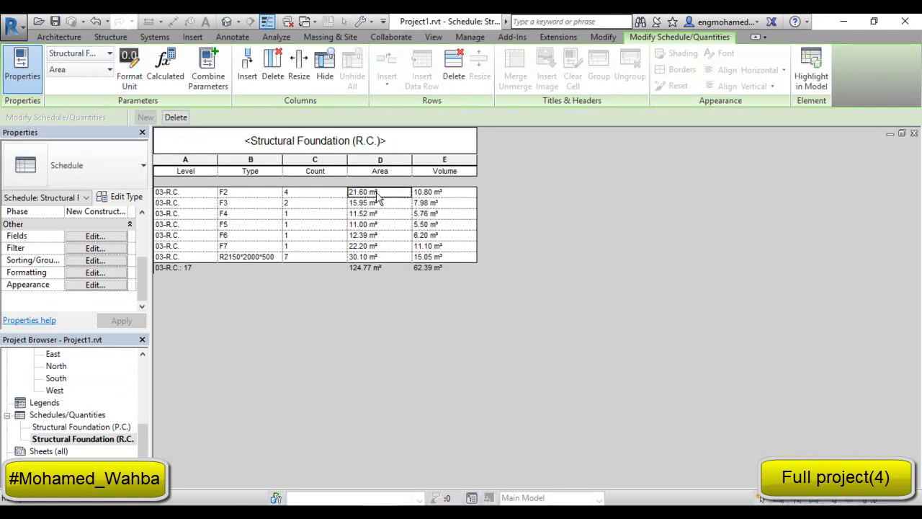
click(129, 69)
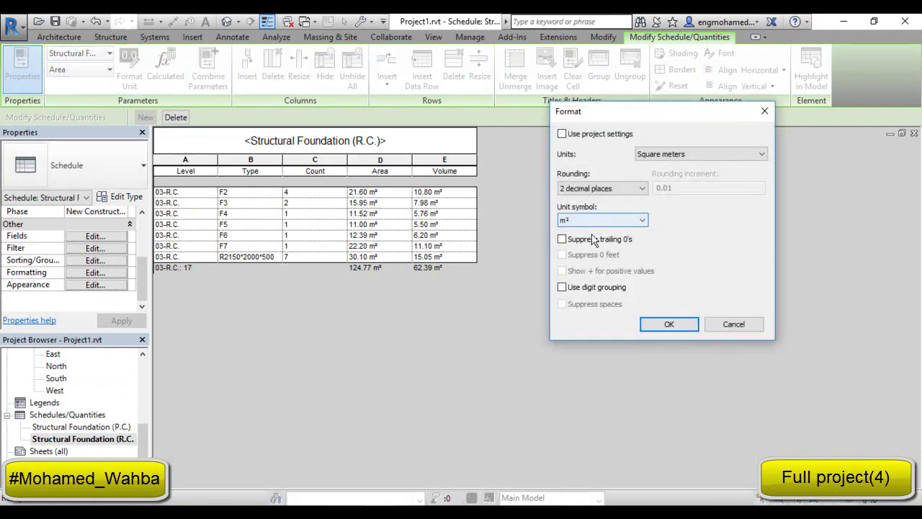
click(609, 220)
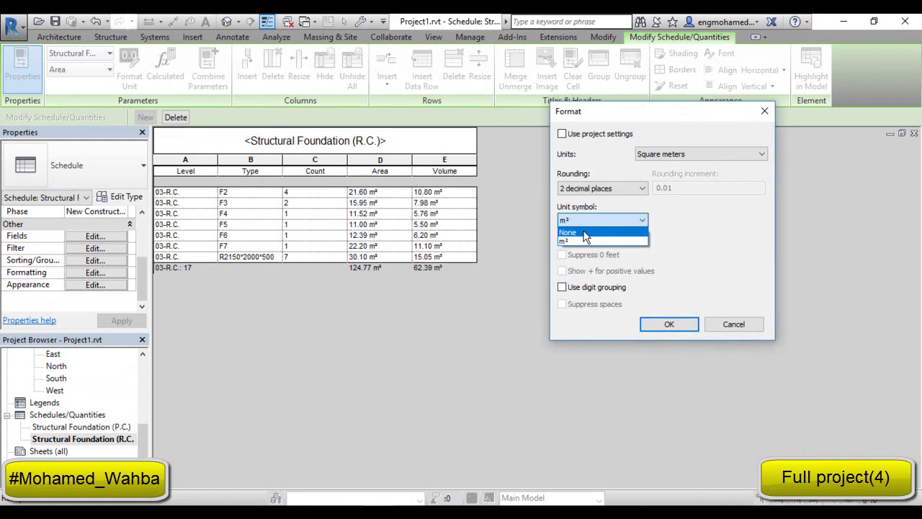
click(584, 232)
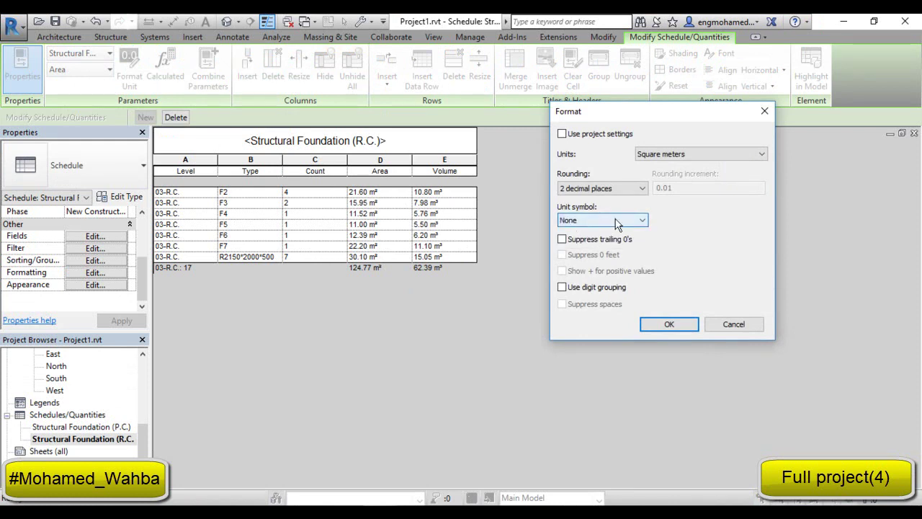
click(669, 324)
- Set the unit symbol of the R.C. schedule's Volume column to None
click(429, 200)
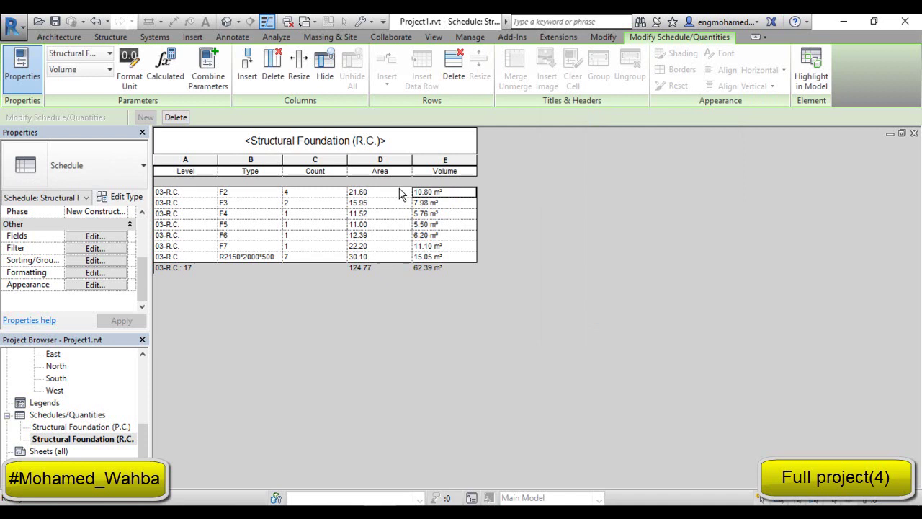
click(129, 77)
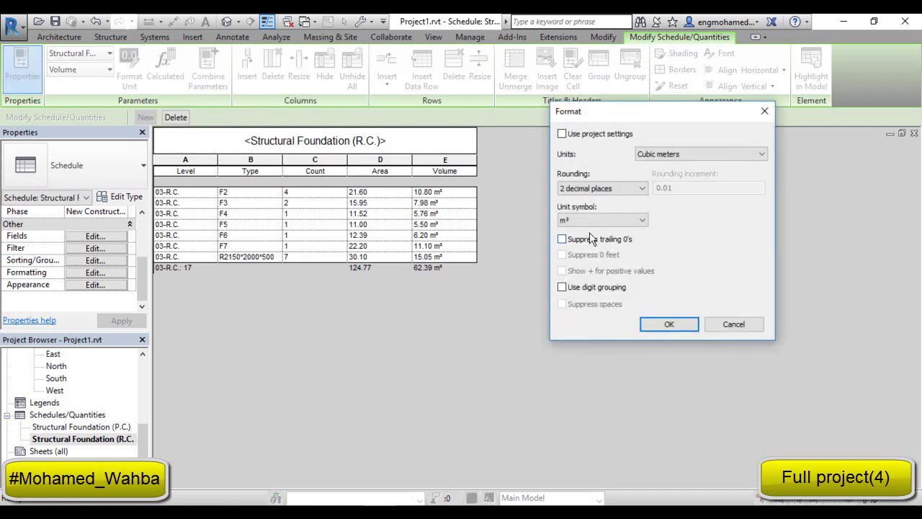
click(591, 220)
click(586, 232)
click(667, 324)
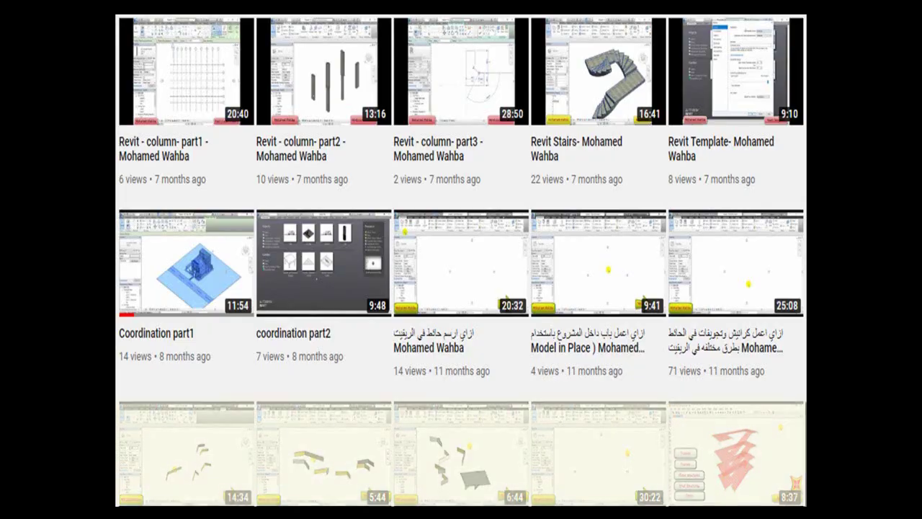